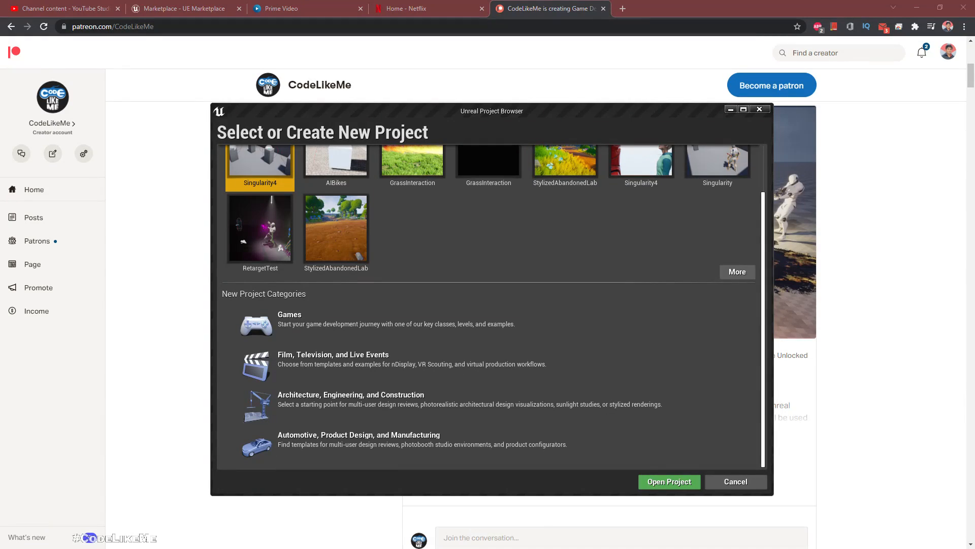
Create a Games project from the Third Person template, named BlownAway, in the D:\YT\Niagara folder
{"action": "left_click", "coordinate": [316, 327]}
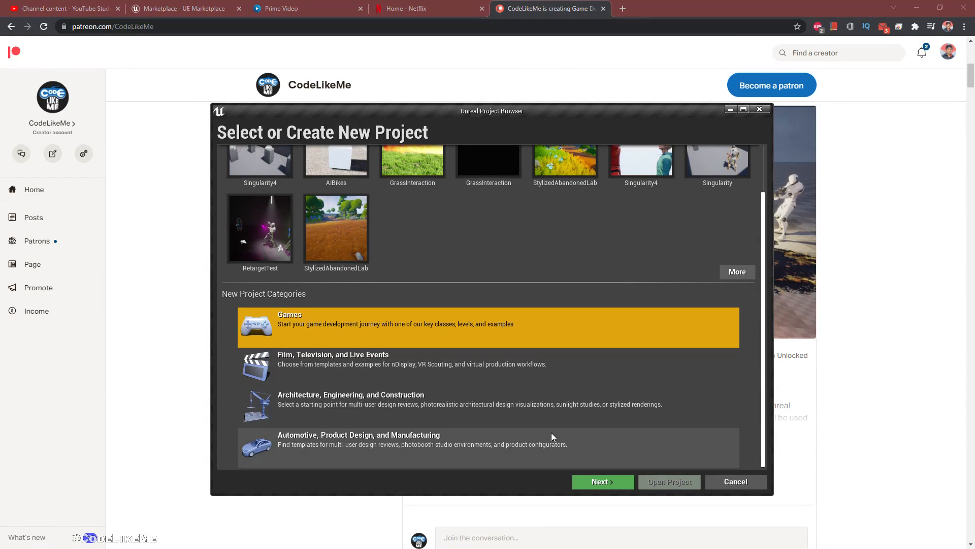
{"action": "left_click", "coordinate": [591, 479]}
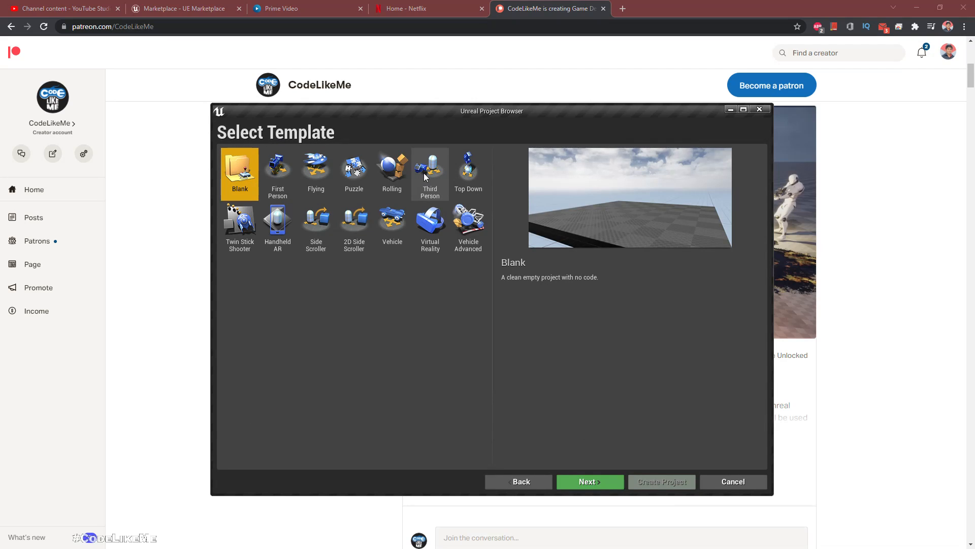
{"action": "left_click", "coordinate": [431, 185]}
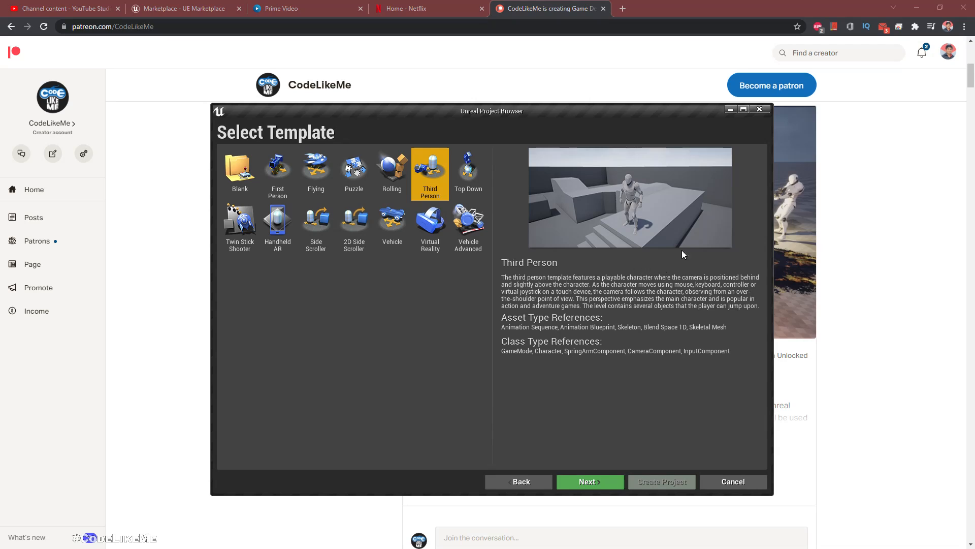
{"action": "left_click", "coordinate": [583, 482]}
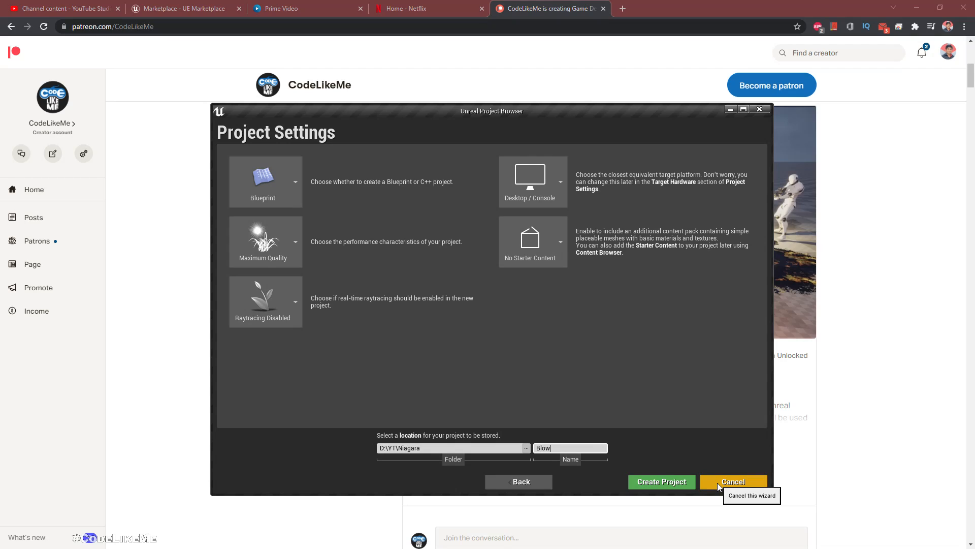
{"action": "type", "text": "way"}
{"action": "left_click", "coordinate": [651, 483]}
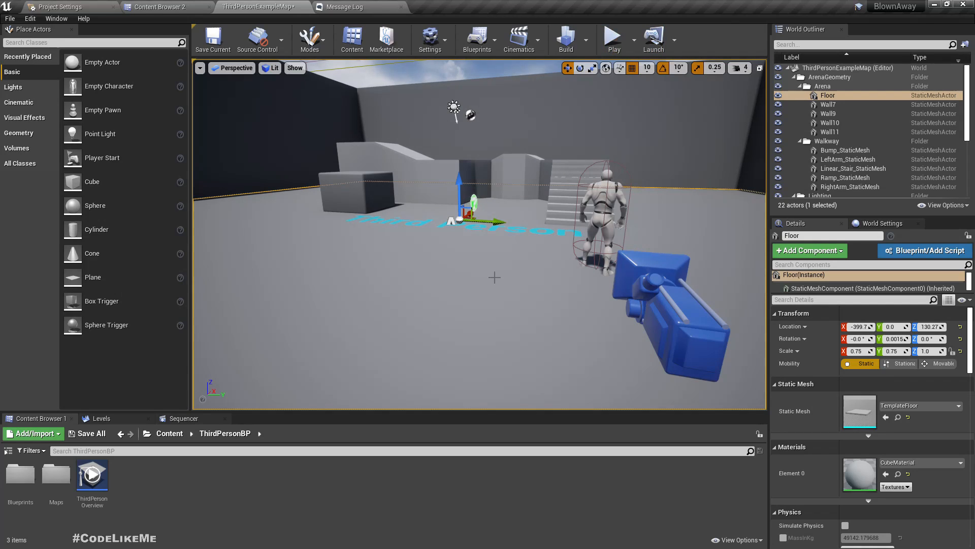
Switch to the second content browser and show its folder tree
{"action": "right_click_drag", "start_coordinate": [495, 278], "coordinate": [513, 268]}
{"action": "left_click", "coordinate": [175, 7]}
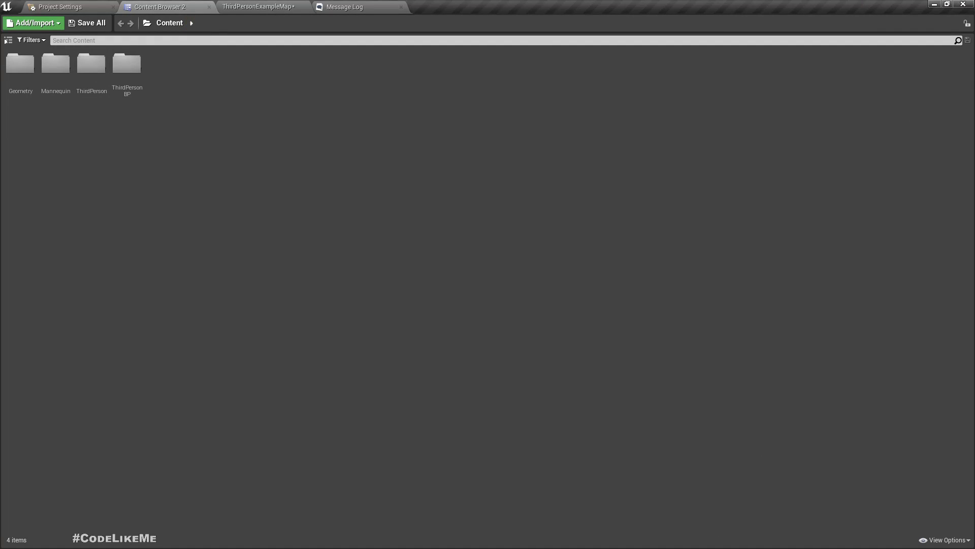
{"action": "left_click", "coordinate": [267, 3]}
{"action": "left_click", "coordinate": [161, 5]}
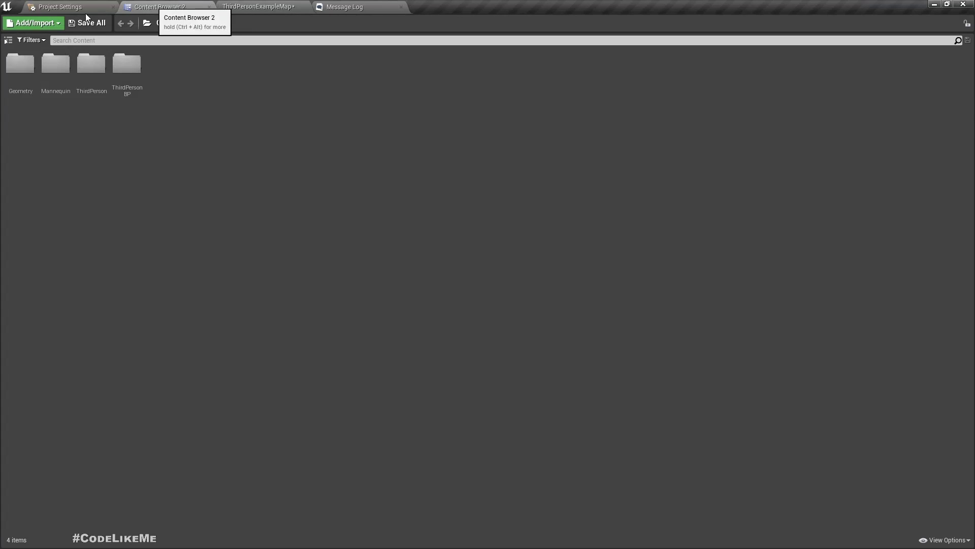
{"action": "left_click", "coordinate": [7, 41]}
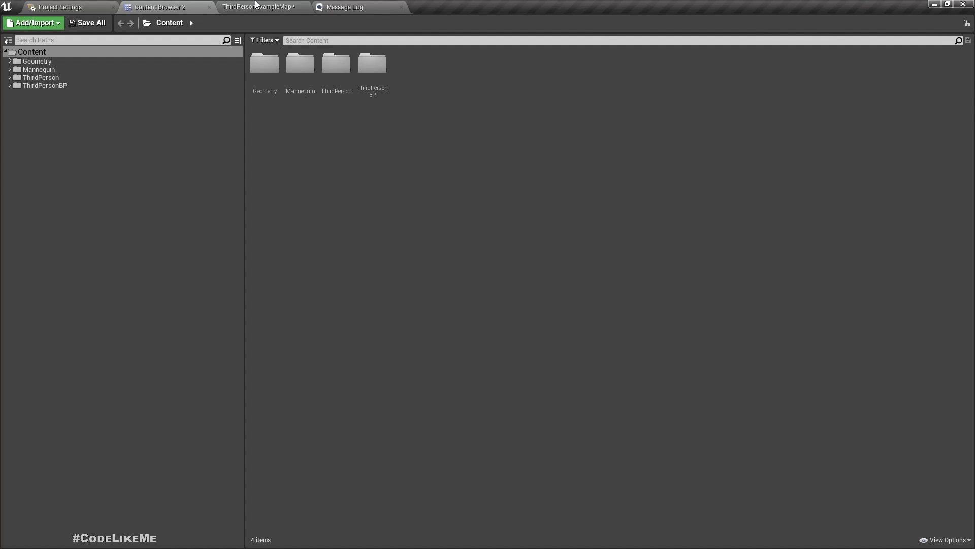
Create a new folder named Niagara directly under Content
{"action": "left_click", "coordinate": [29, 52]}
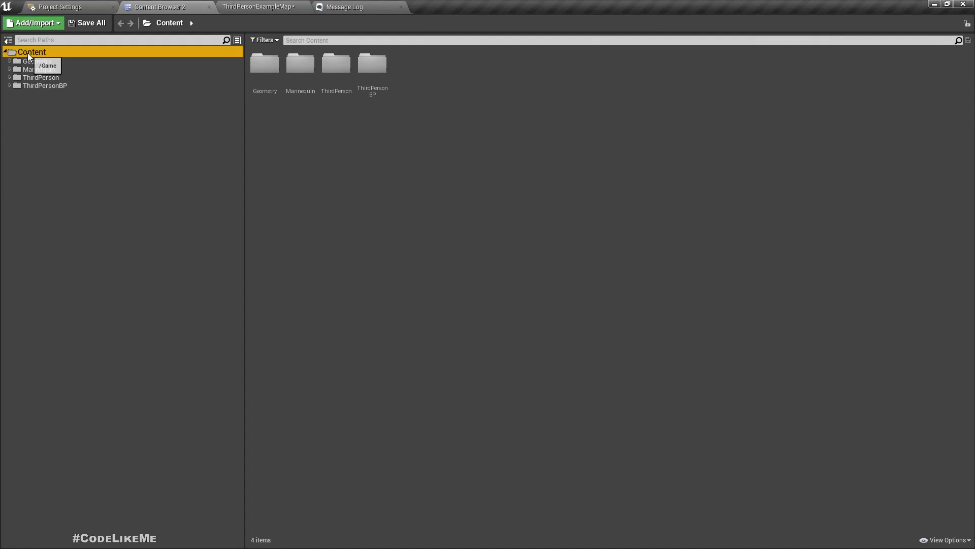
{"action": "right_click", "coordinate": [28, 53]}
{"action": "left_click", "coordinate": [53, 59]}
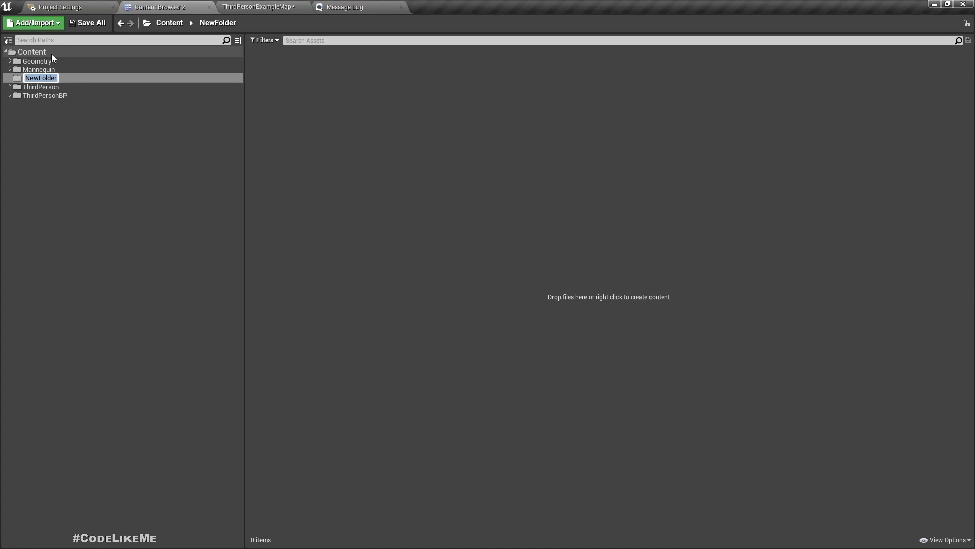
{"action": "type", "text": "Niagara"}
{"action": "key", "text": "Return"}
Create a Niagara System from the Empty emitter template in the Niagara folder and name it NS_BlownAway
{"action": "right_click", "coordinate": [366, 131]}
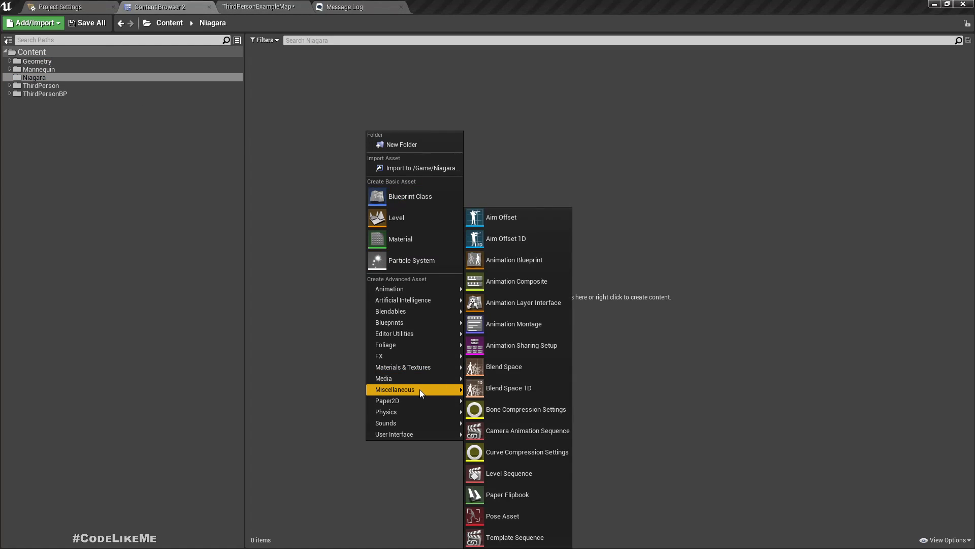
{"action": "mouse_move", "coordinate": [400, 356]}
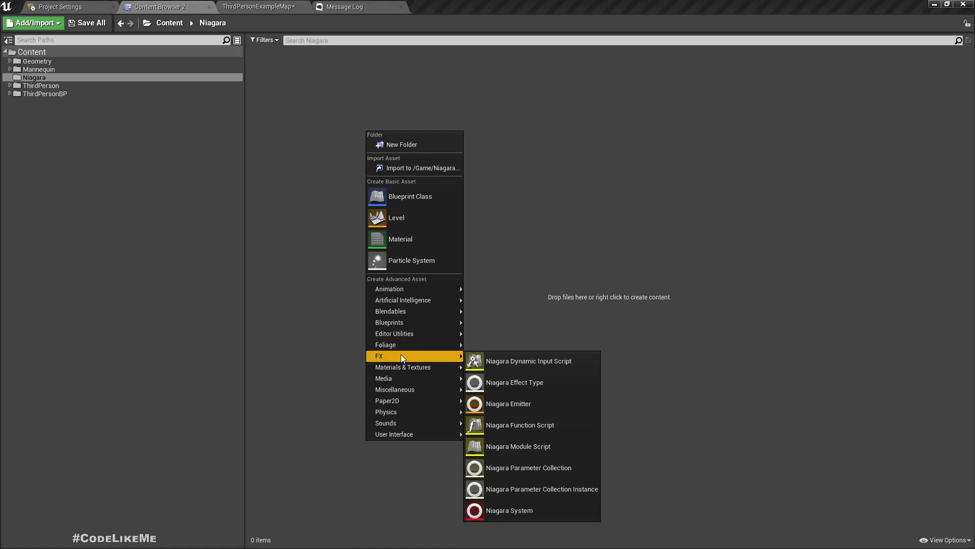
{"action": "left_click", "coordinate": [540, 505]}
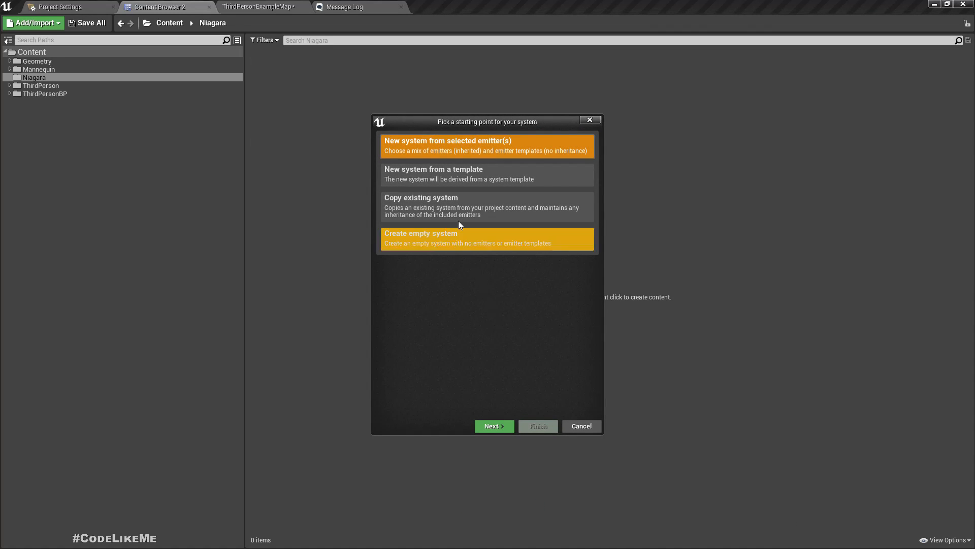
{"action": "left_click", "coordinate": [499, 430]}
{"action": "left_click", "coordinate": [445, 263]}
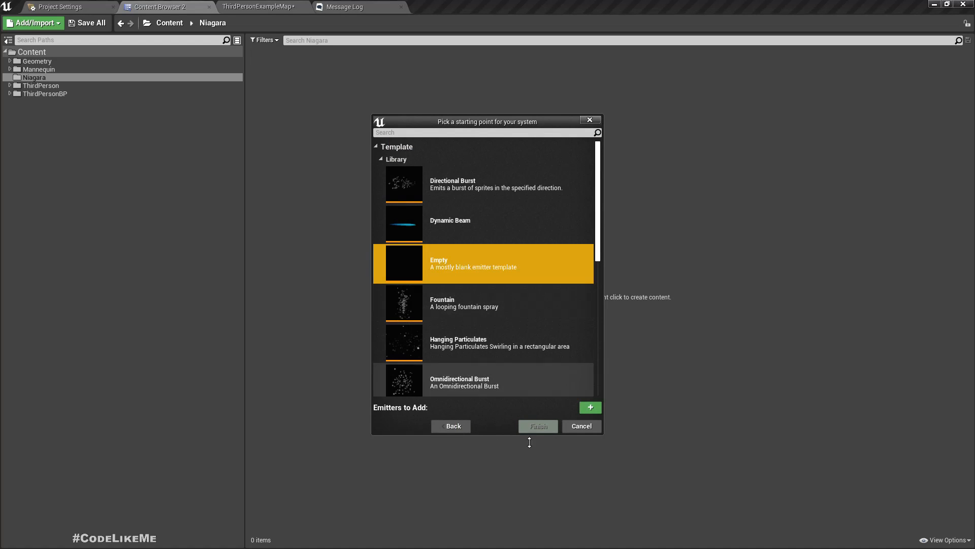
{"action": "left_click", "coordinate": [590, 407]}
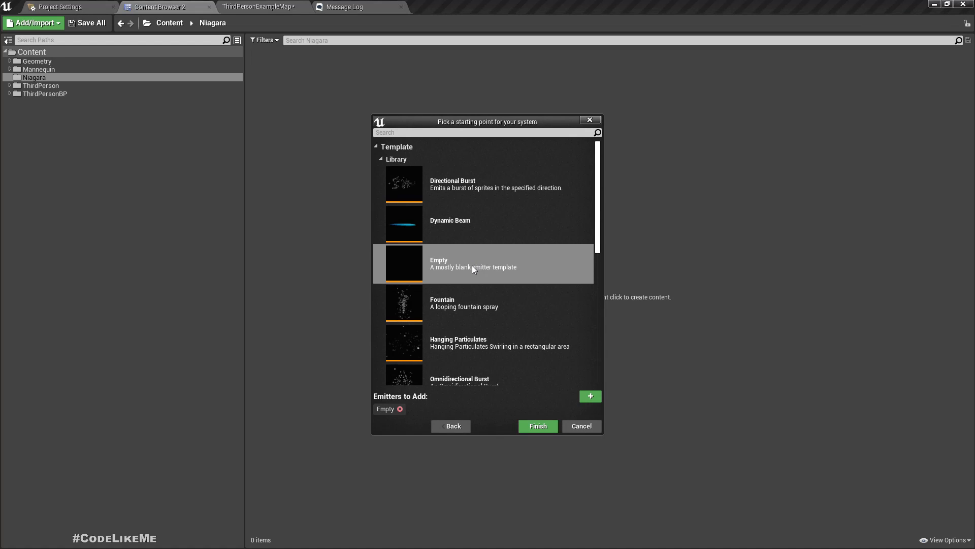
{"action": "left_click", "coordinate": [537, 426]}
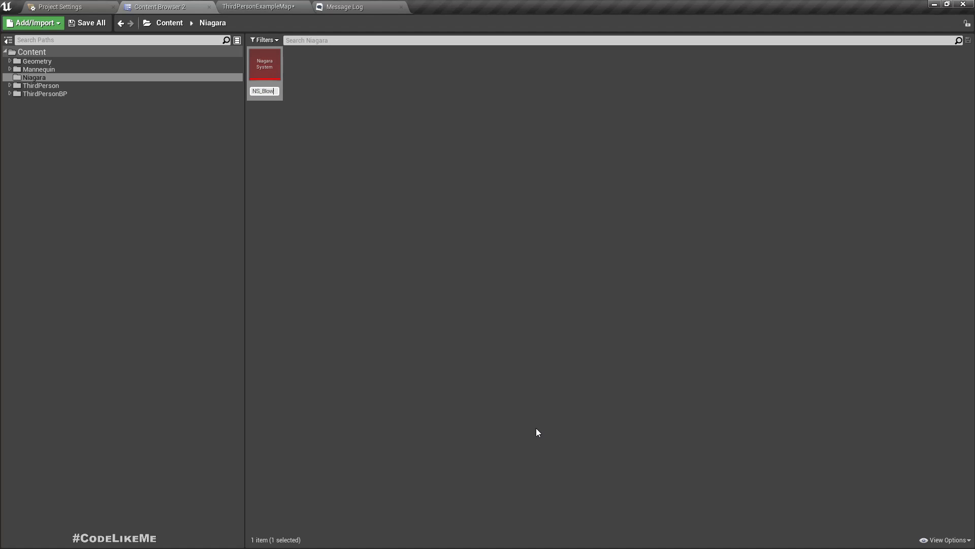
{"action": "key", "text": "Return"}
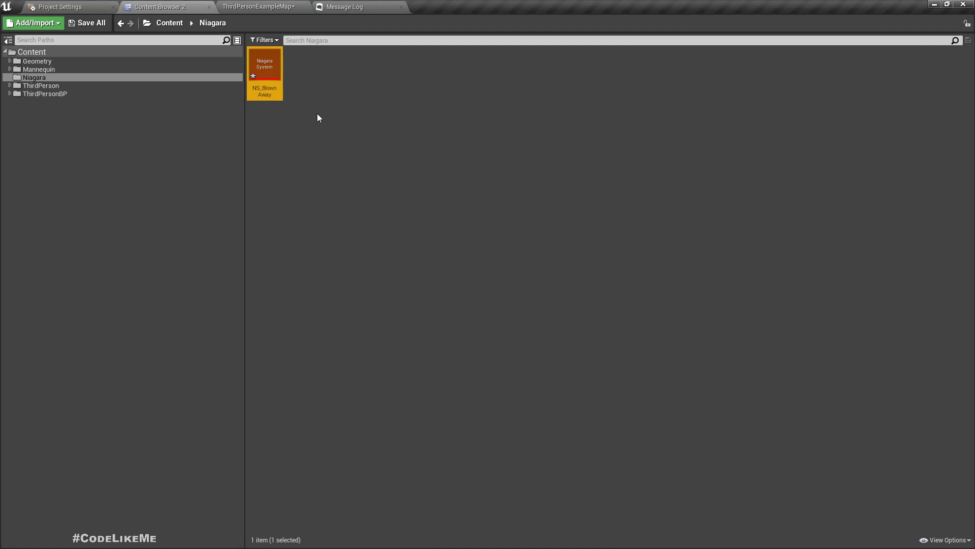
Open NS_BlownAway and set the Empty emitter's Sim Target to GPUCompute Sim with Fixed Bounds enabled
{"action": "double_click", "coordinate": [264, 64]}
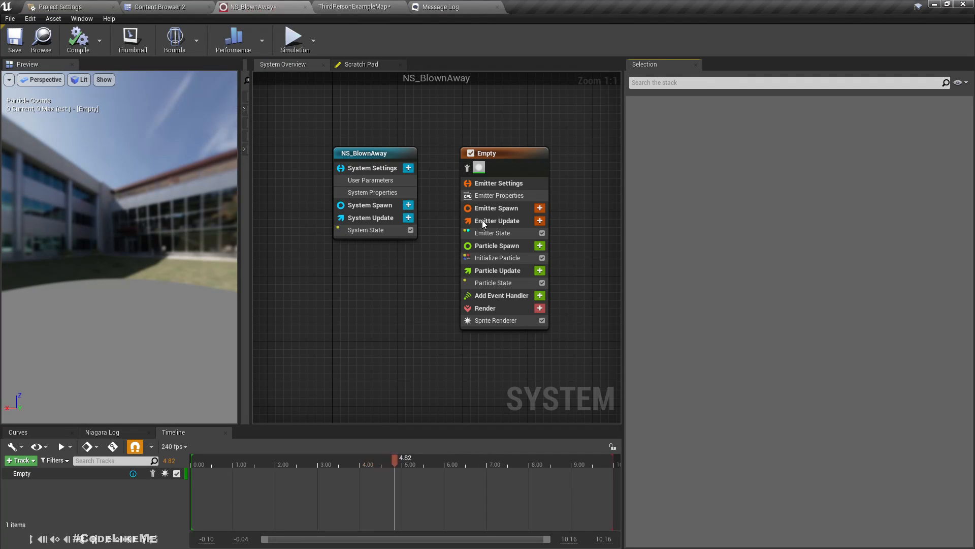
{"action": "left_click", "coordinate": [513, 195]}
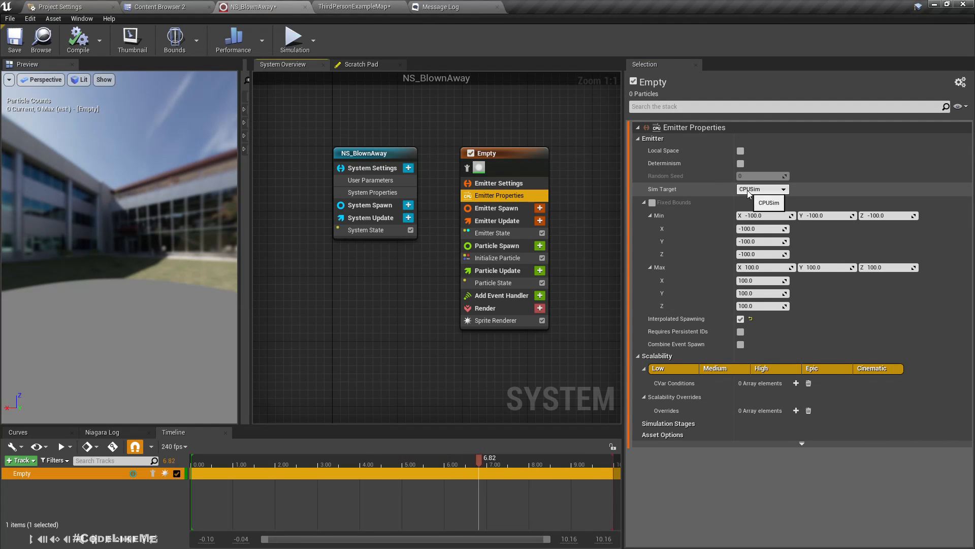
{"action": "left_click", "coordinate": [749, 190]}
{"action": "left_click", "coordinate": [755, 204]}
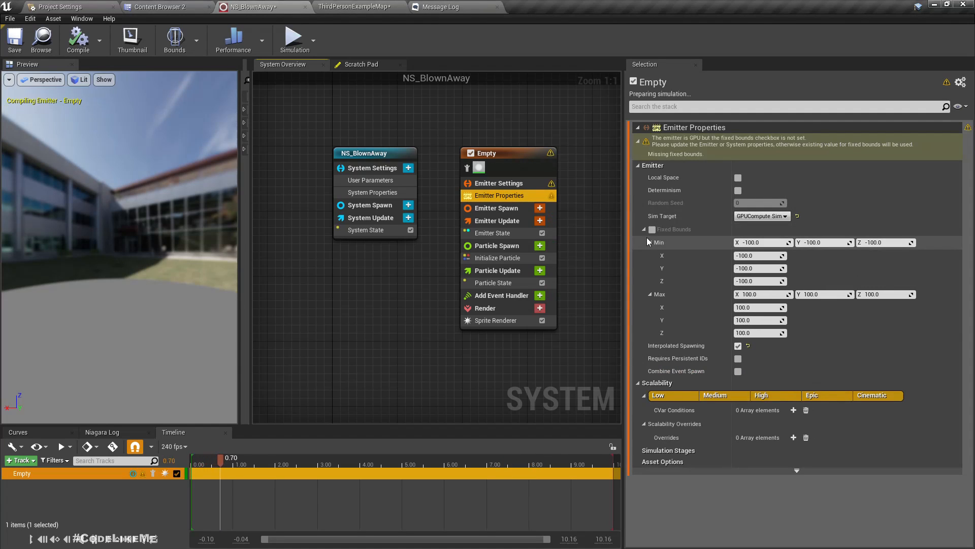
{"action": "right_click_drag", "start_coordinate": [320, 343], "coordinate": [267, 353]}
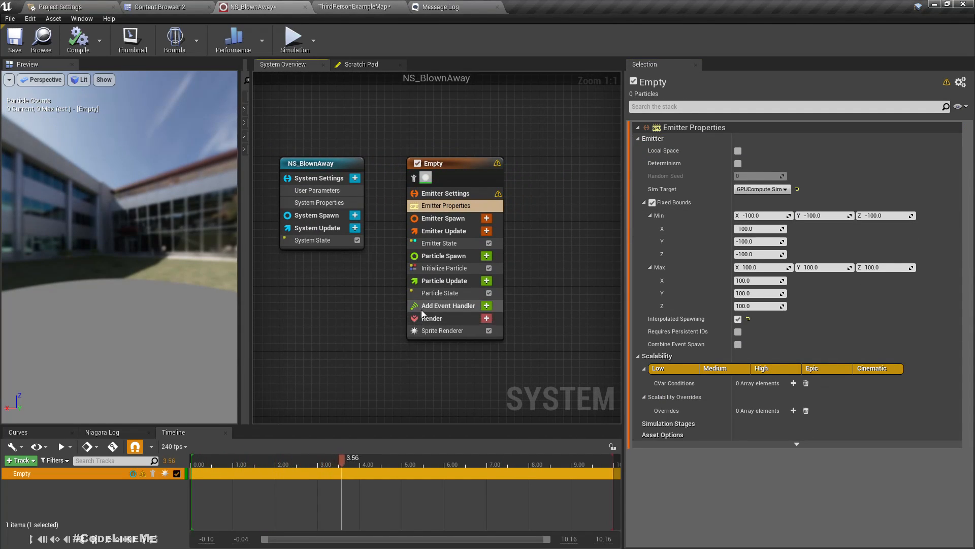
Add an Initialize Mesh Reproduction Sprite module to Particle Spawn and set its Preview Mesh to SK_Mannequin
{"action": "left_click", "coordinate": [487, 257]}
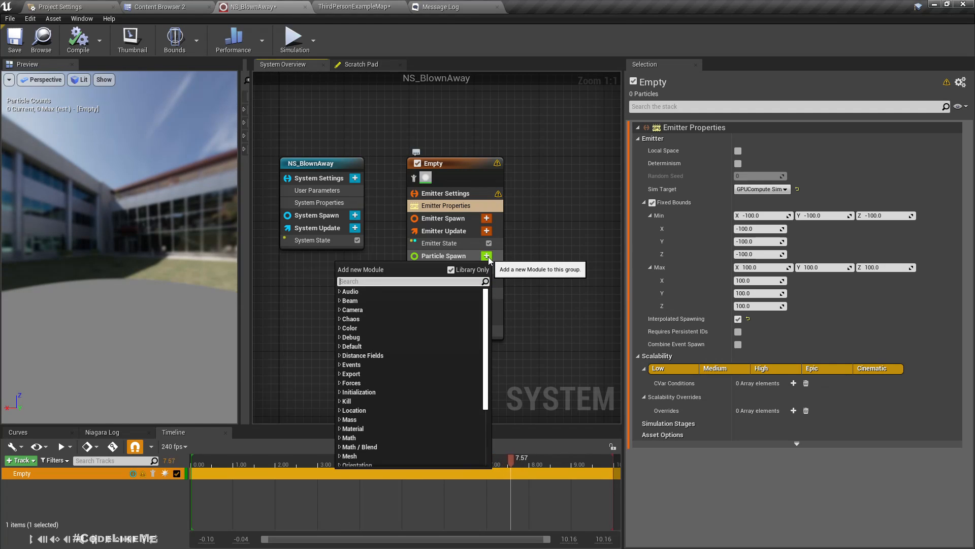
{"action": "type", "text": "repr"}
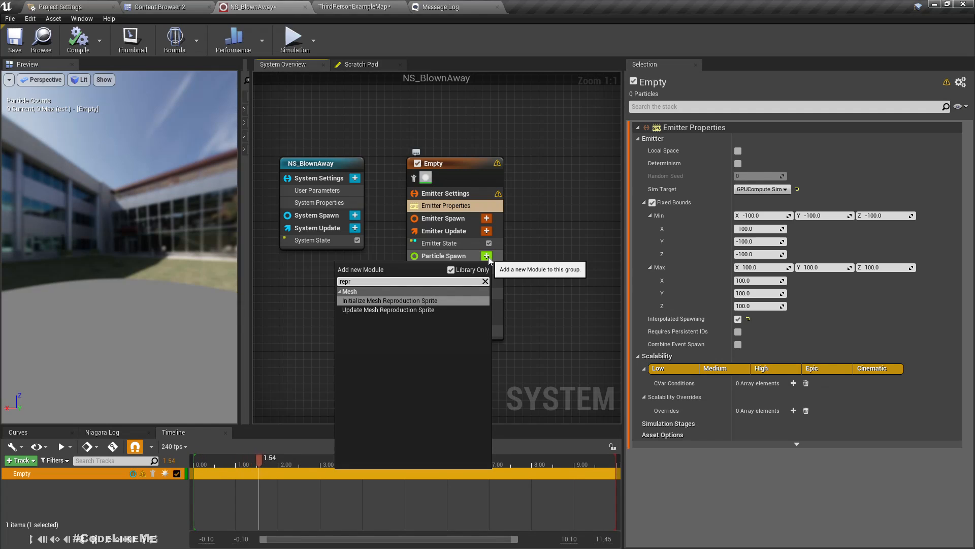
{"action": "key", "text": "Return"}
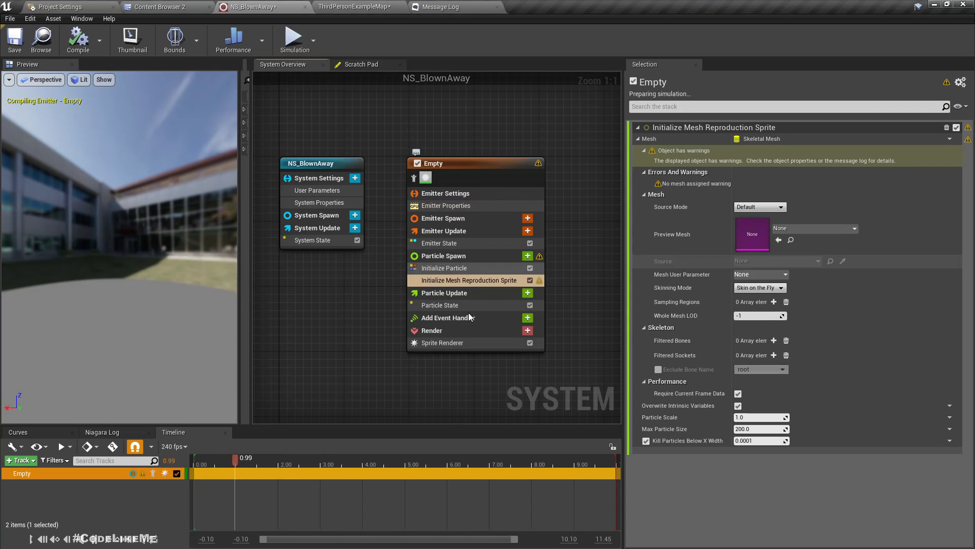
{"action": "right_click_drag", "start_coordinate": [439, 386], "coordinate": [410, 346]}
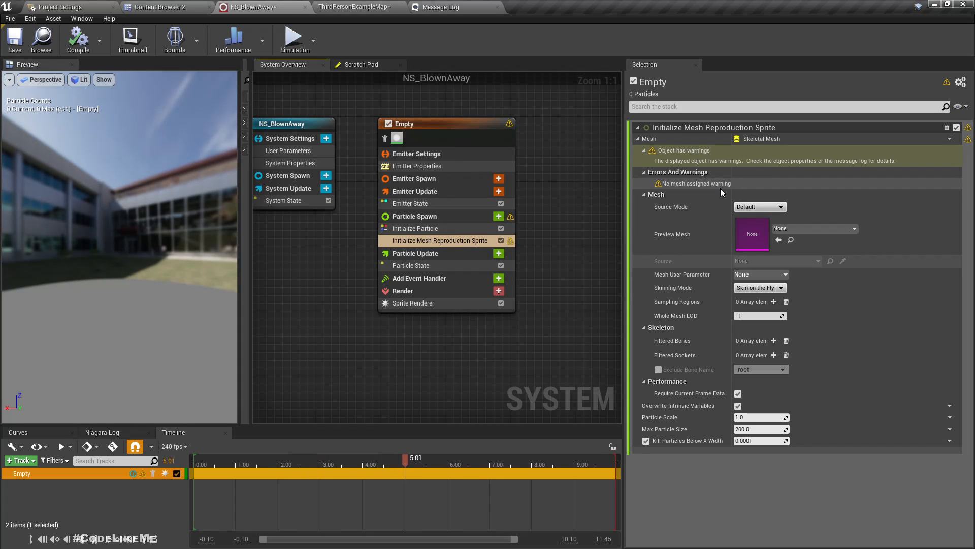
{"action": "left_click", "coordinate": [783, 229]}
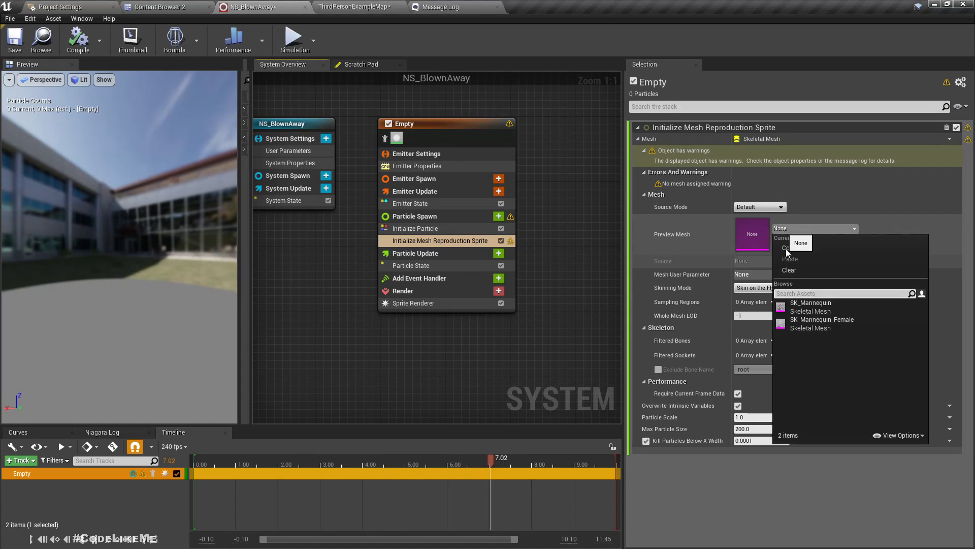
{"action": "left_click", "coordinate": [819, 308]}
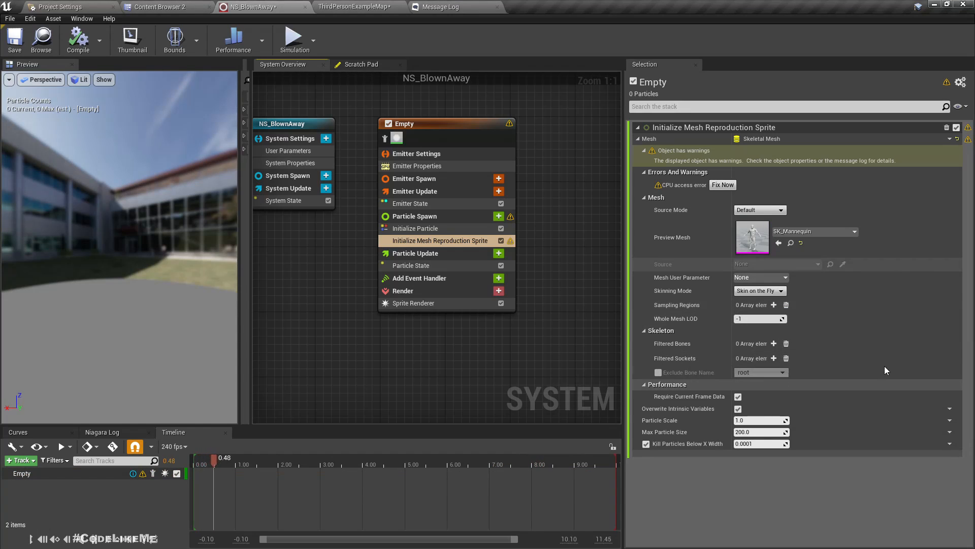
{"action": "left_click", "coordinate": [499, 216]}
{"action": "type", "text": "spawn"}
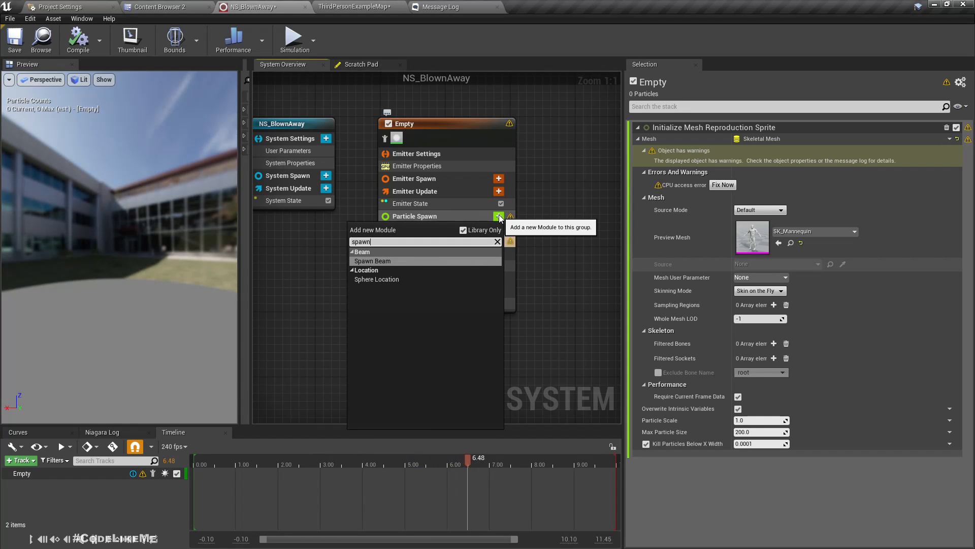
{"action": "type", "text": "rate"}
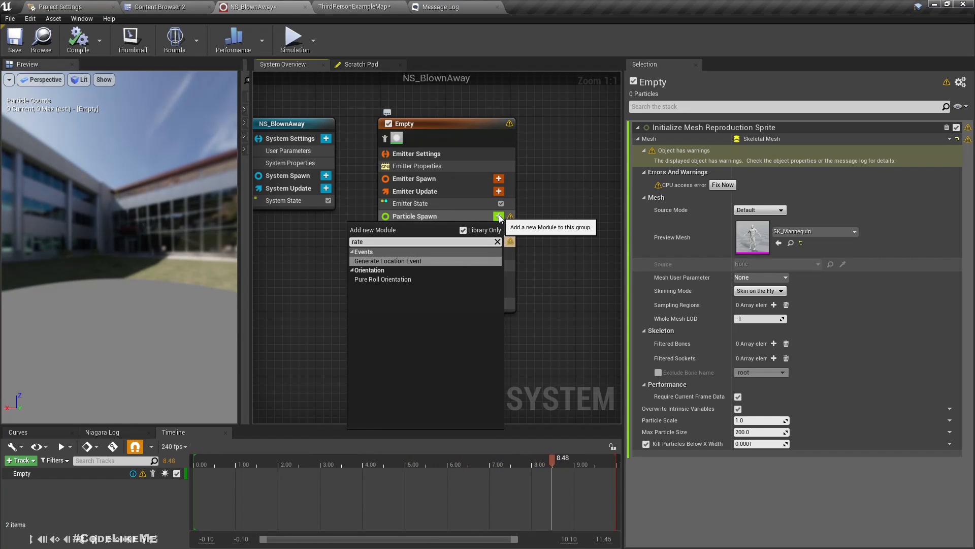
{"action": "mouse_move", "coordinate": [282, 292]}
{"action": "right_mouse_down"}
{"action": "mouse_move", "coordinate": [299, 305]}
{"action": "mouse_move", "coordinate": [288, 303]}
{"action": "right_mouse_up"}
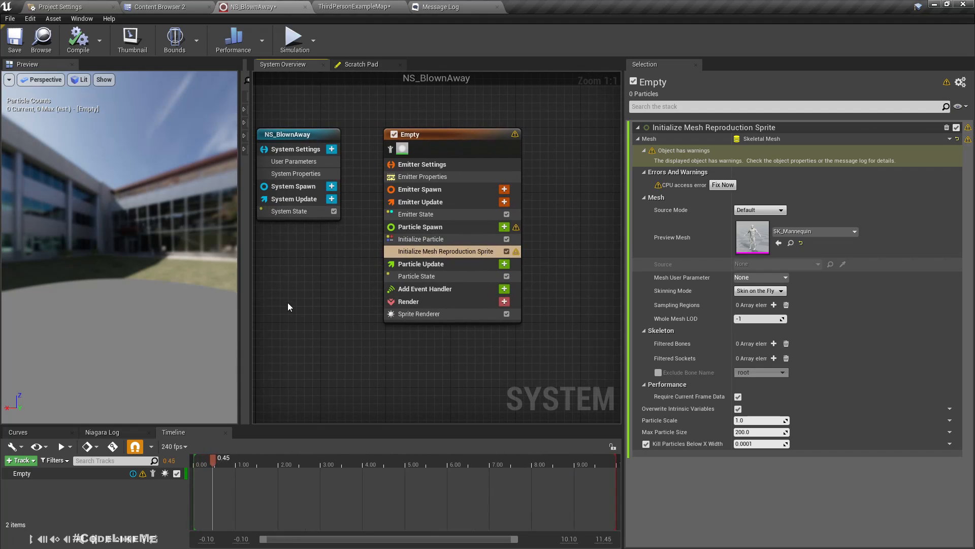
Add a Spawn Rate module to Emitter Update, set SpawnRate to 50000, and frame the character in the preview
{"action": "left_click", "coordinate": [503, 206]}
{"action": "type", "text": "rate"}
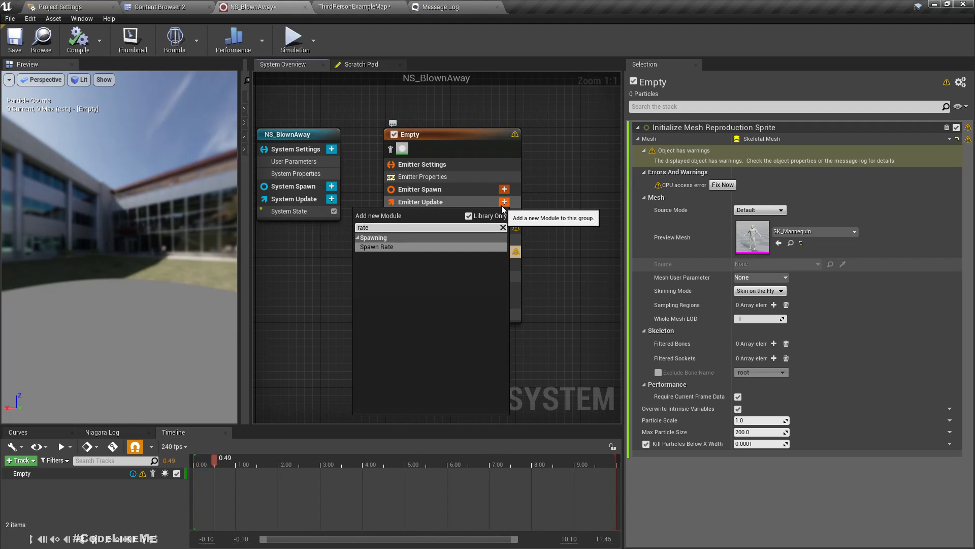
{"action": "key", "text": "Return"}
{"action": "left_click", "coordinate": [746, 139]}
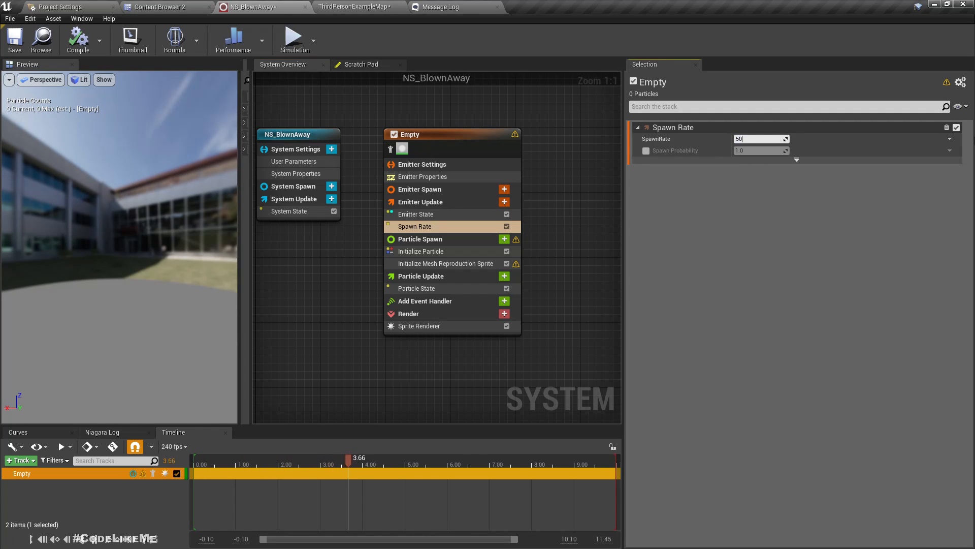
{"action": "key", "text": "Return"}
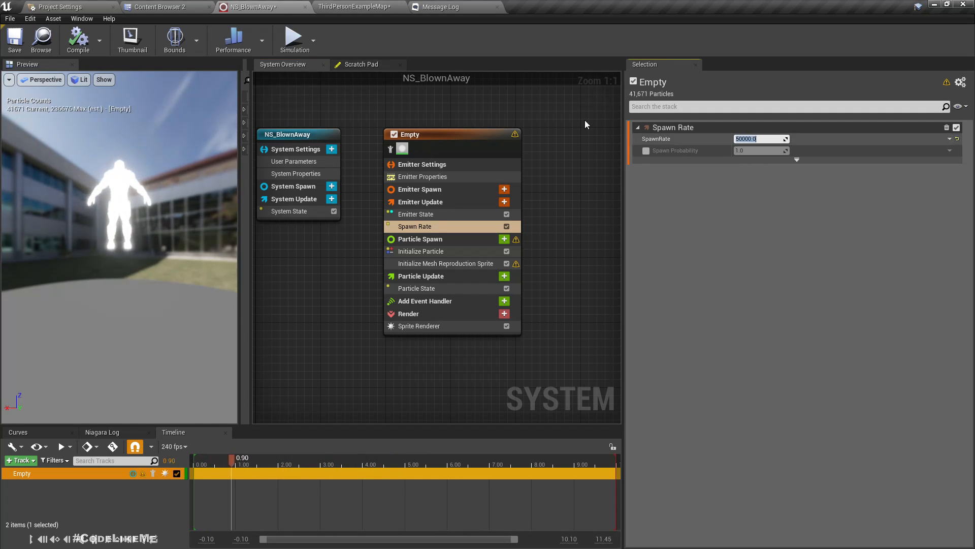
{"action": "middle_click_drag", "start_coordinate": [94, 186], "coordinate": [97, 257]}
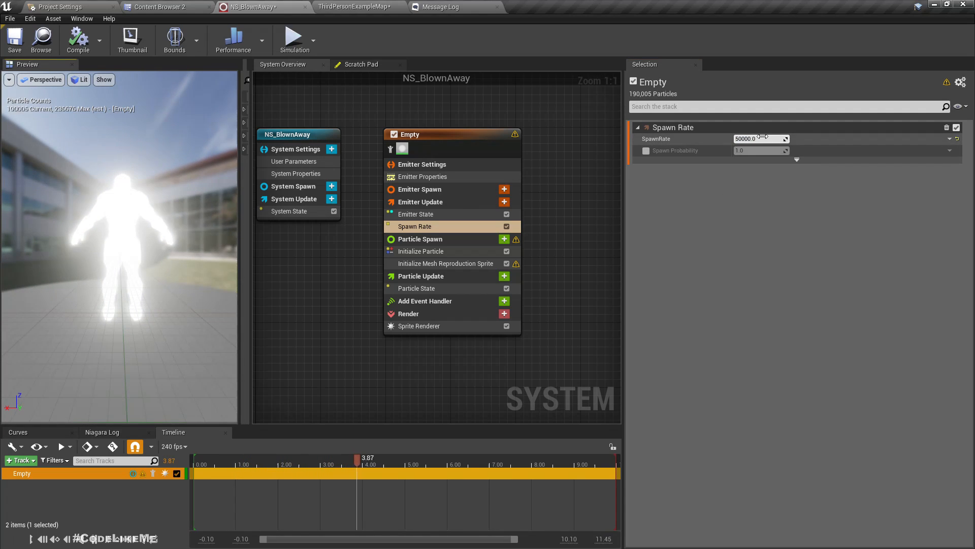
{"action": "scroll", "coordinate": [153, 209], "scroll_direction": "down", "scroll_amount": 5}
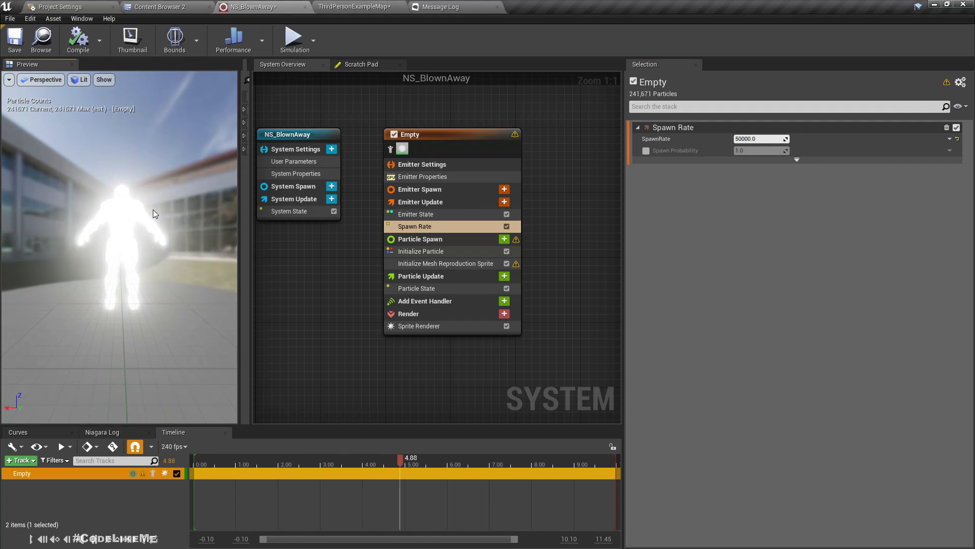
Set the emitter's SpawnRate to 10000
{"action": "scroll", "coordinate": [154, 209], "scroll_direction": "up", "scroll_amount": 7}
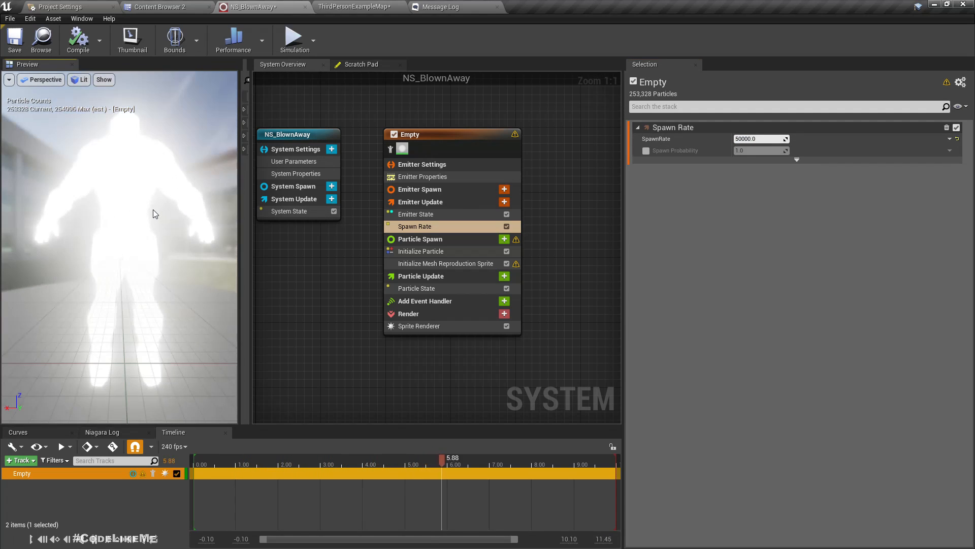
{"action": "scroll", "coordinate": [153, 210], "scroll_direction": "down", "scroll_amount": 3}
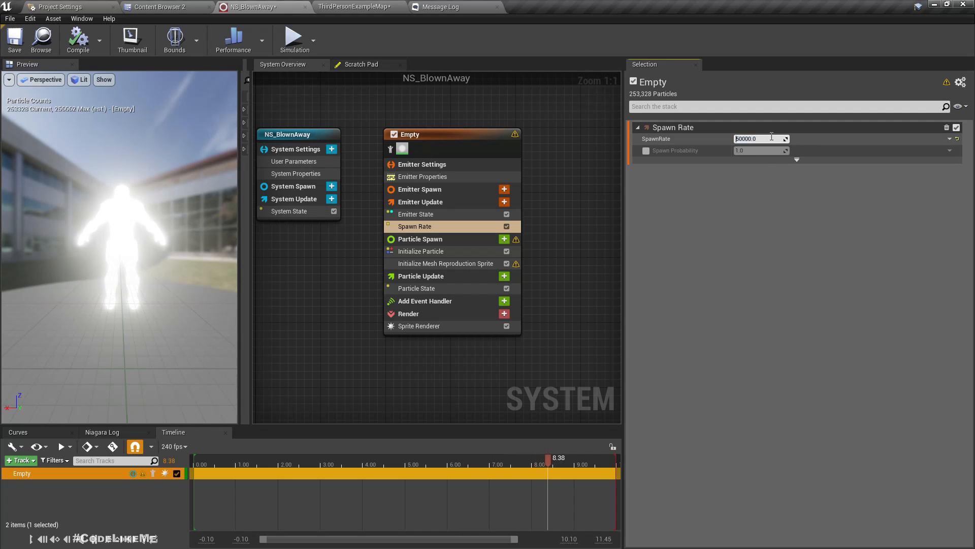
{"action": "key", "text": "Delete"}
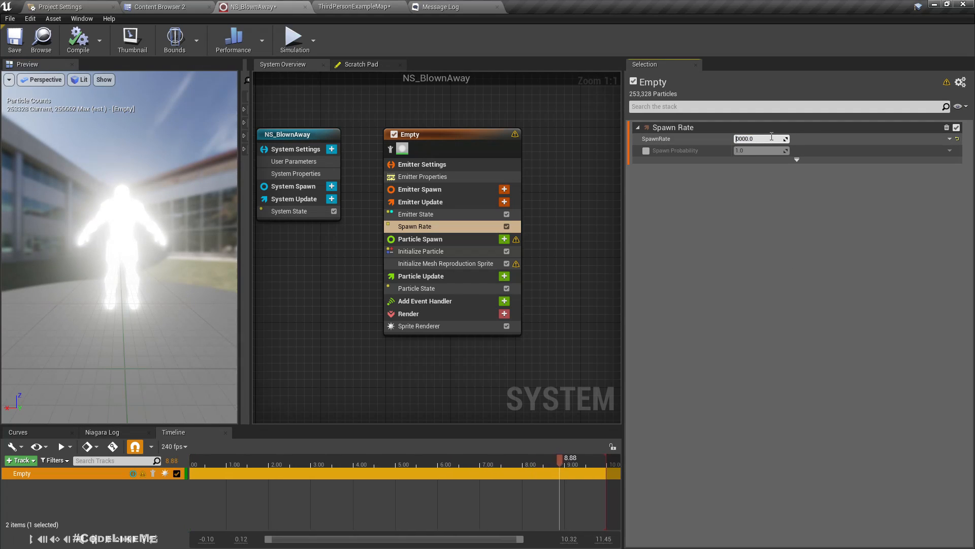
{"action": "type", "text": "1"}
{"action": "key", "text": "Return"}
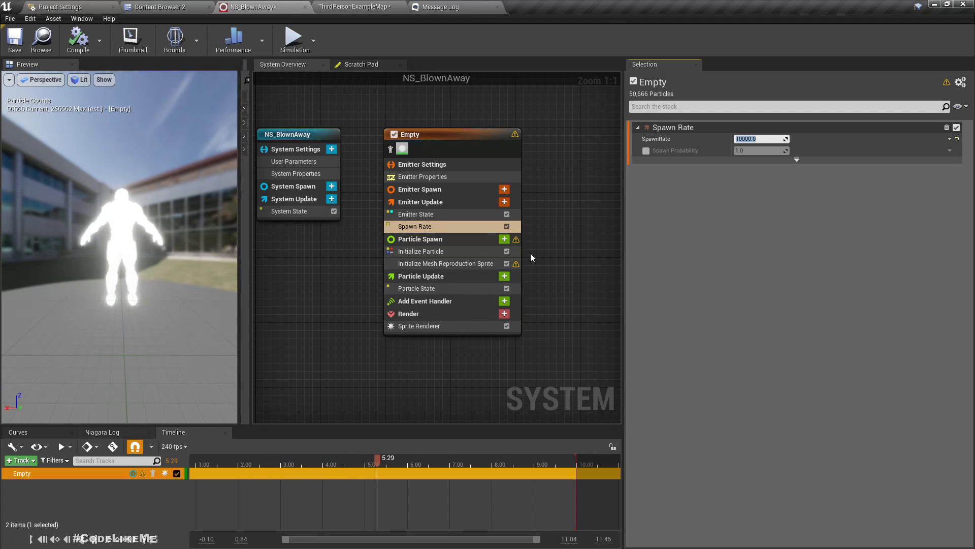
Add an Add Velocity module to Particle Update and fix its dependency issue by adding the SolveForcesAndVelocity module
{"action": "left_click", "coordinate": [505, 276]}
{"action": "type", "text": "velo"}
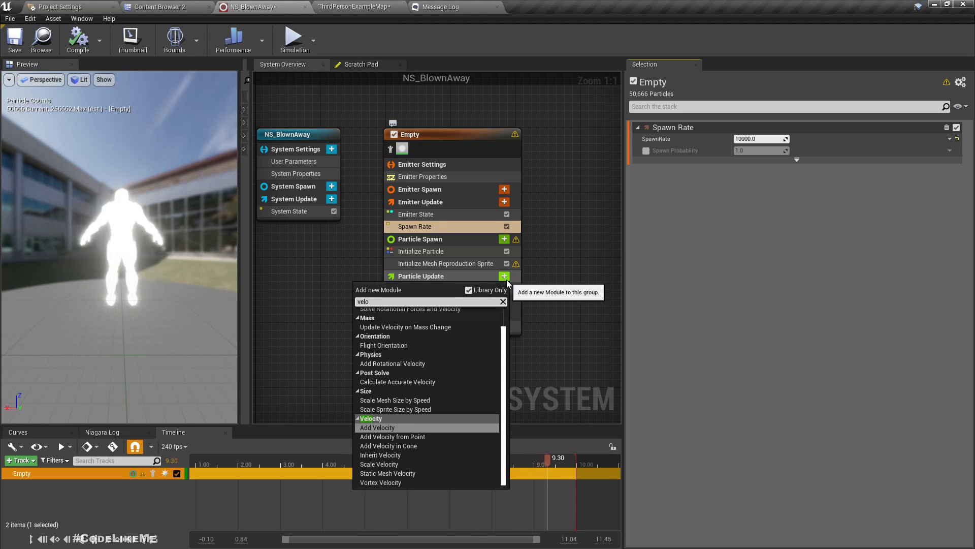
{"action": "key", "text": "Return"}
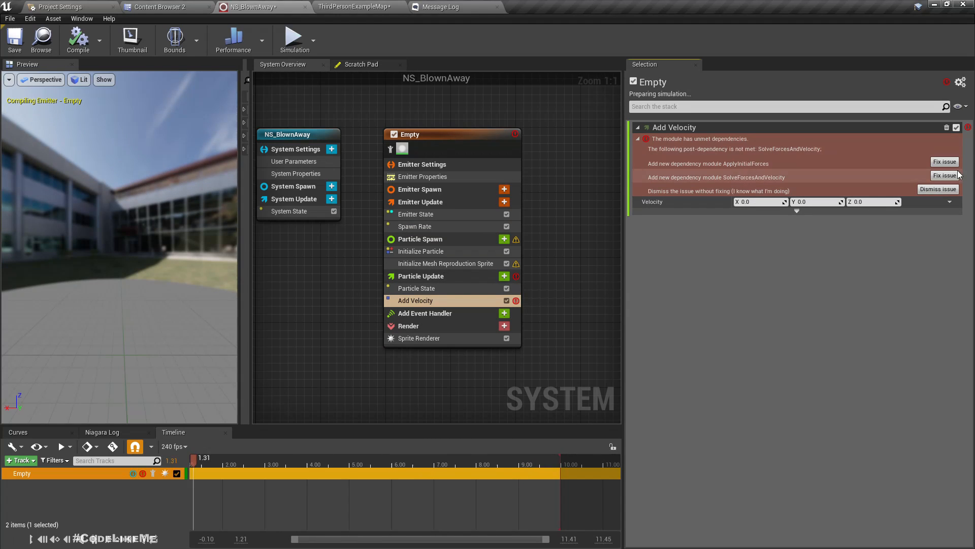
{"action": "left_click", "coordinate": [945, 162]}
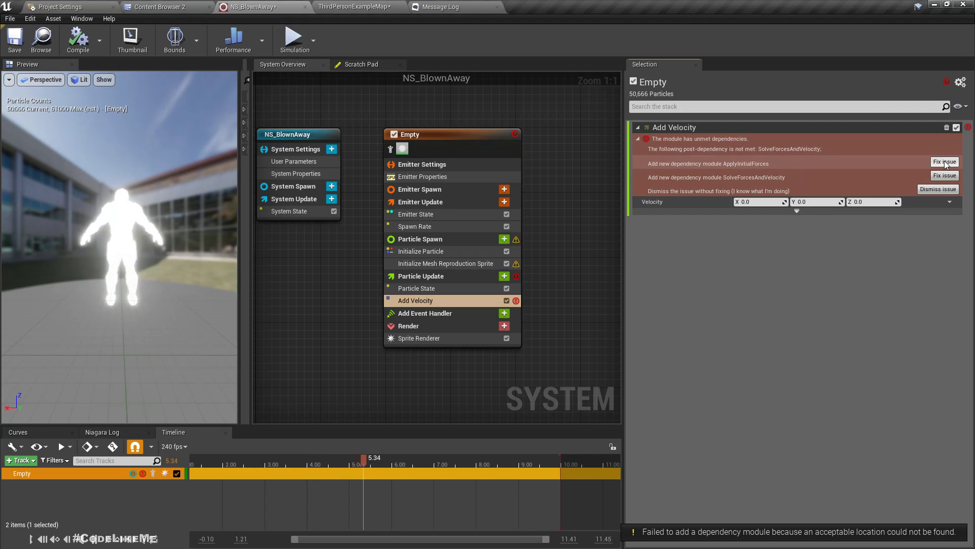
{"action": "left_click", "coordinate": [453, 300]}
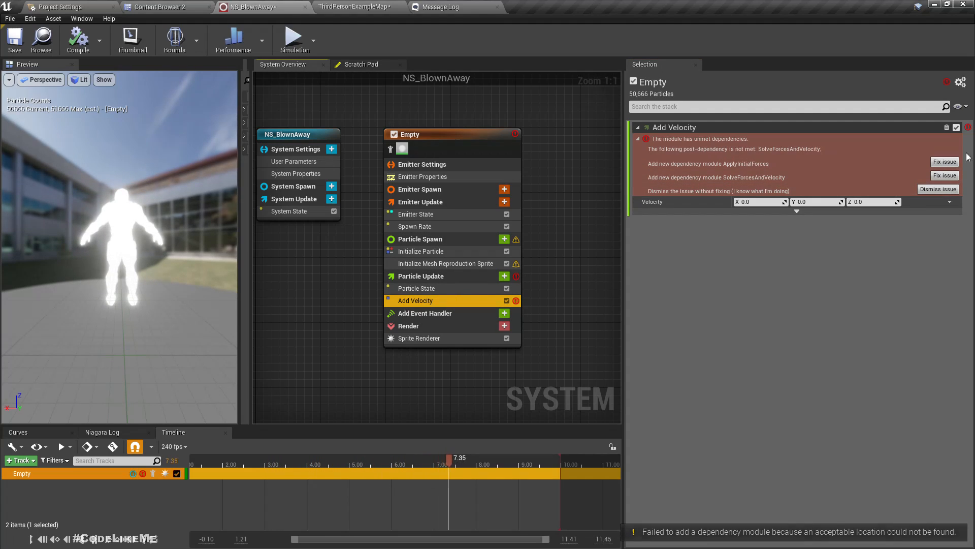
{"action": "left_click", "coordinate": [944, 176]}
Set the Add Velocity module's X velocity to 10 and inspect the drifting particles in the preview
{"action": "left_click", "coordinate": [779, 140]}
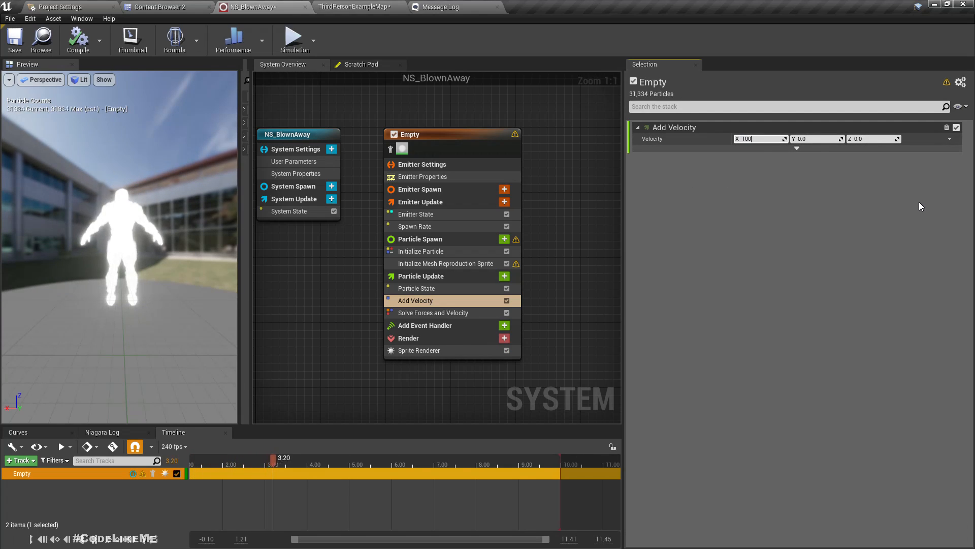
{"action": "type", "text": "100"}
{"action": "key", "text": "Return"}
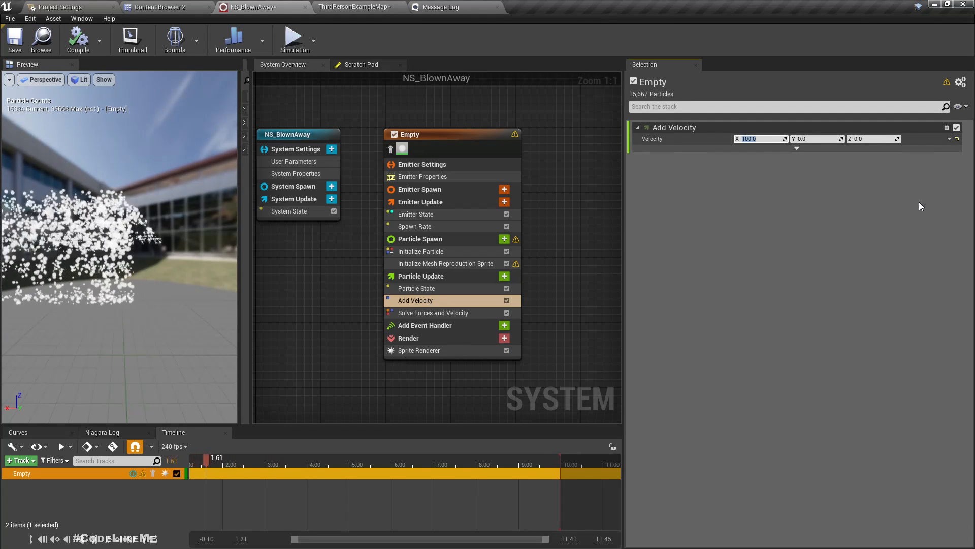
{"action": "type", "text": "10"}
{"action": "key", "text": "Return"}
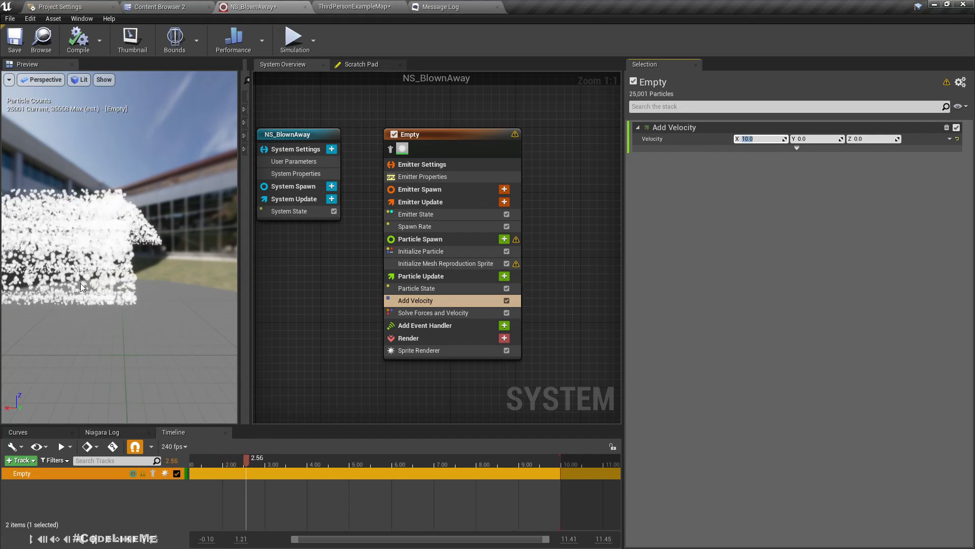
{"action": "left_click_drag", "start_coordinate": [81, 287], "coordinate": [114, 266]}
{"action": "scroll", "coordinate": [113, 267], "scroll_direction": "up", "scroll_amount": 5}
{"action": "scroll", "coordinate": [115, 266], "scroll_direction": "down", "scroll_amount": 5}
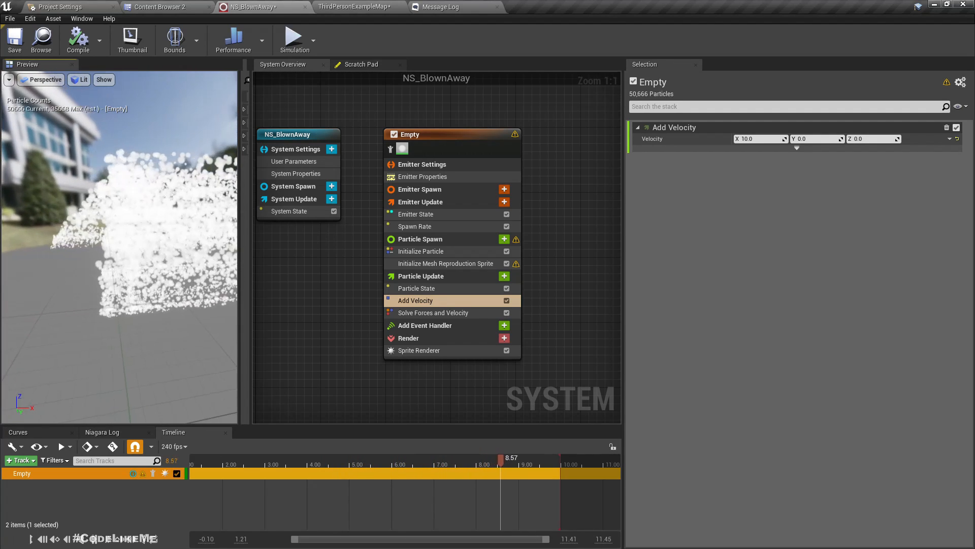
Switch to the ThirdPersonExampleMap level and open the Mannequin Animations folder in its content browser
{"action": "left_click", "coordinate": [438, 253]}
{"action": "left_click", "coordinate": [440, 263]}
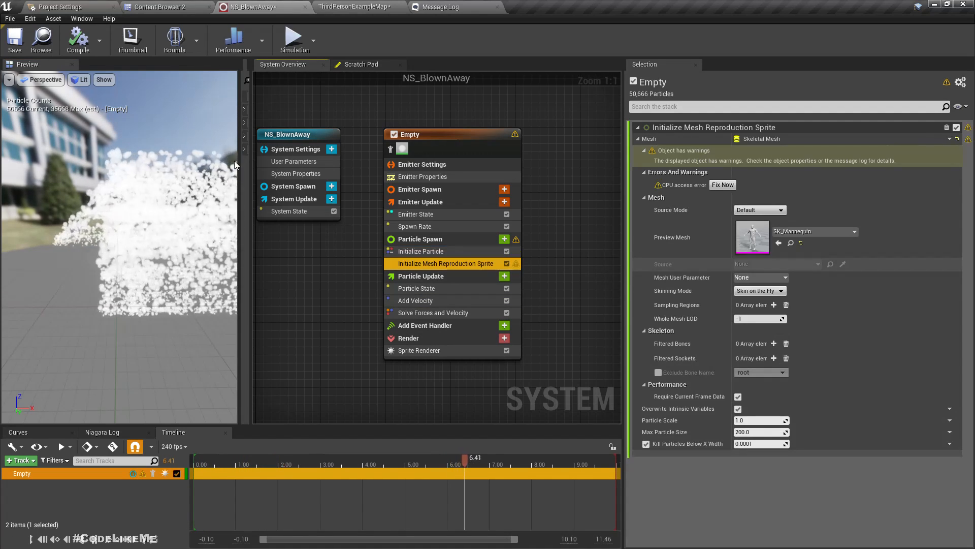
{"action": "left_click", "coordinate": [149, 6]}
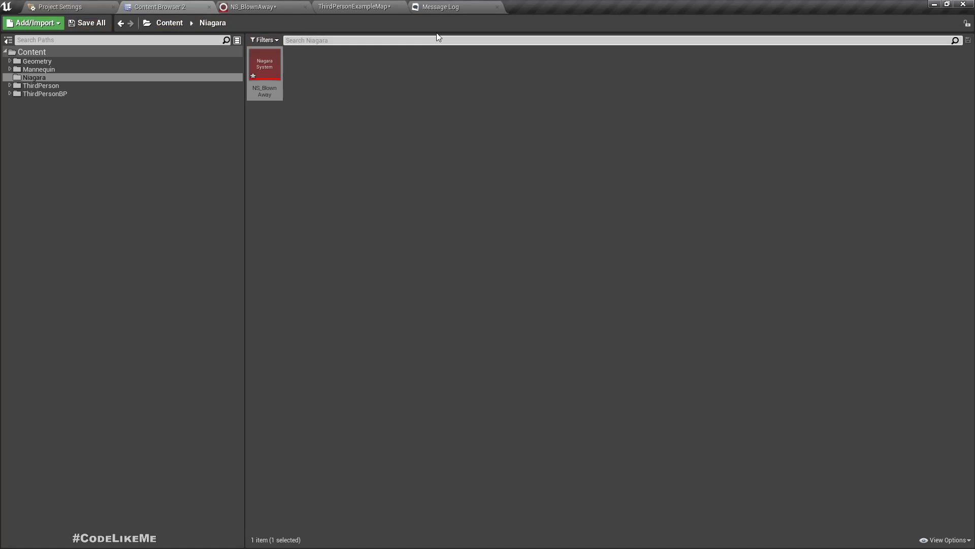
{"action": "left_click", "coordinate": [354, 6]}
{"action": "right_click_drag", "start_coordinate": [480, 234], "coordinate": [440, 252]}
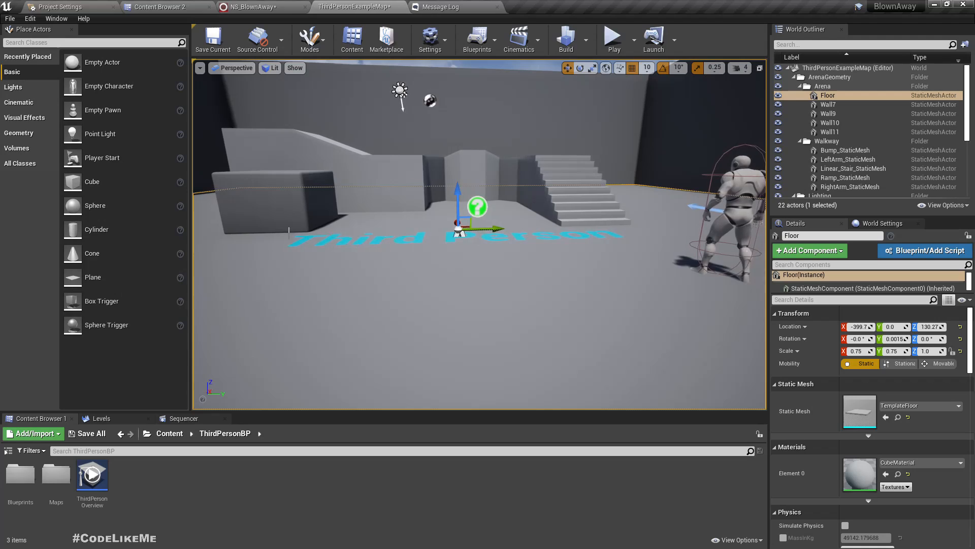
{"action": "left_click", "coordinate": [8, 450]}
{"action": "left_click", "coordinate": [38, 480]}
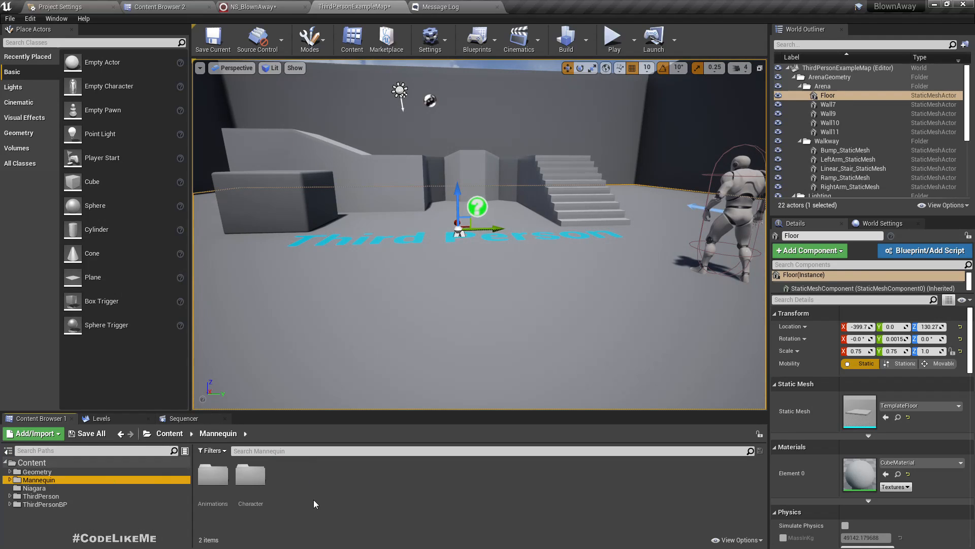
{"action": "double_click", "coordinate": [212, 475]}
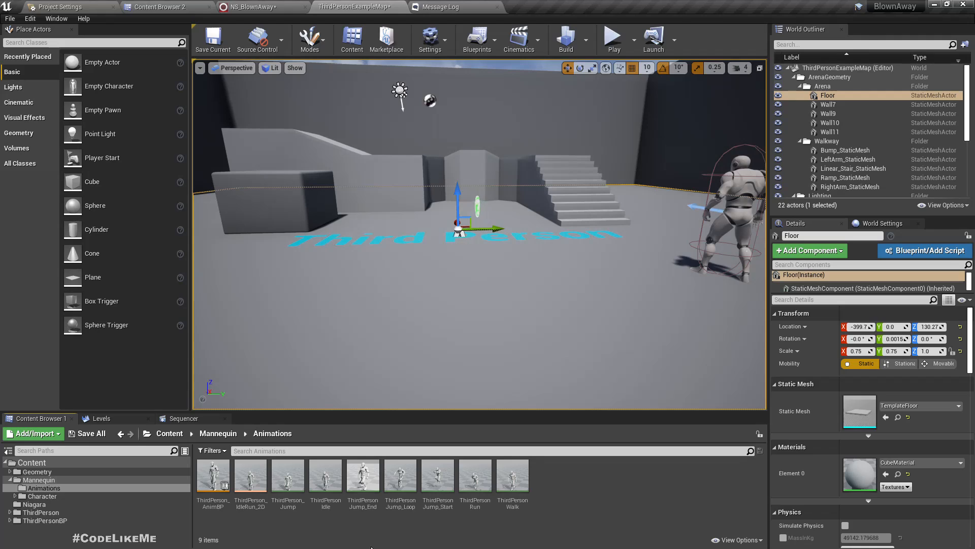
Place the ThirdPersonIdle animation on the level floor at about X -860, Y -120, Z 130
{"action": "left_click_drag", "start_coordinate": [326, 475], "coordinate": [358, 332]}
{"action": "left_click", "coordinate": [345, 244]}
{"action": "right_click_drag", "start_coordinate": [345, 244], "coordinate": [358, 218]}
{"action": "key", "text": "d"}
{"action": "key", "text": "a"}
{"action": "key", "text": "w"}
{"action": "key", "text": "w"}
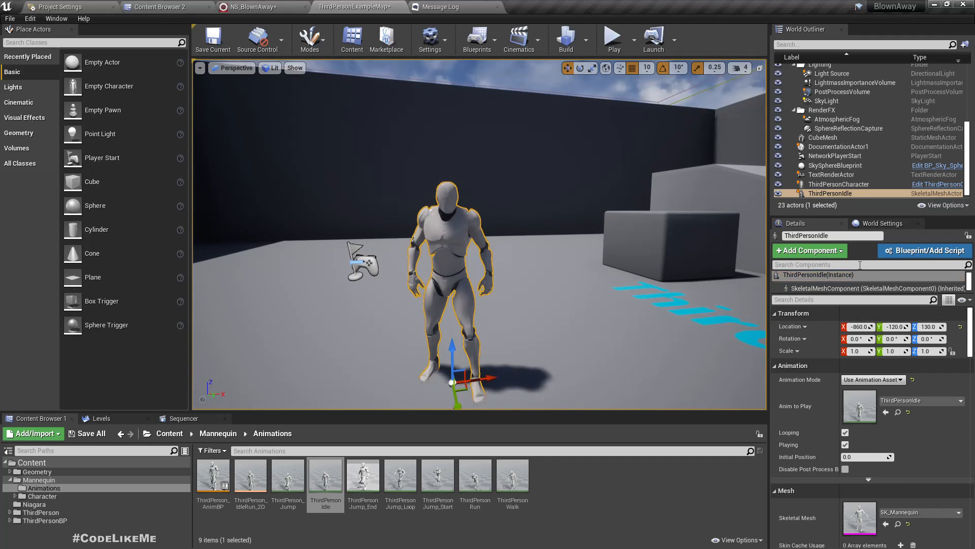
Add a Niagara Particle System component to the ThirdPersonIdle actor and assign NS_BlownAway as its system asset
{"action": "left_click", "coordinate": [819, 251]}
{"action": "type", "text": "niaga"}
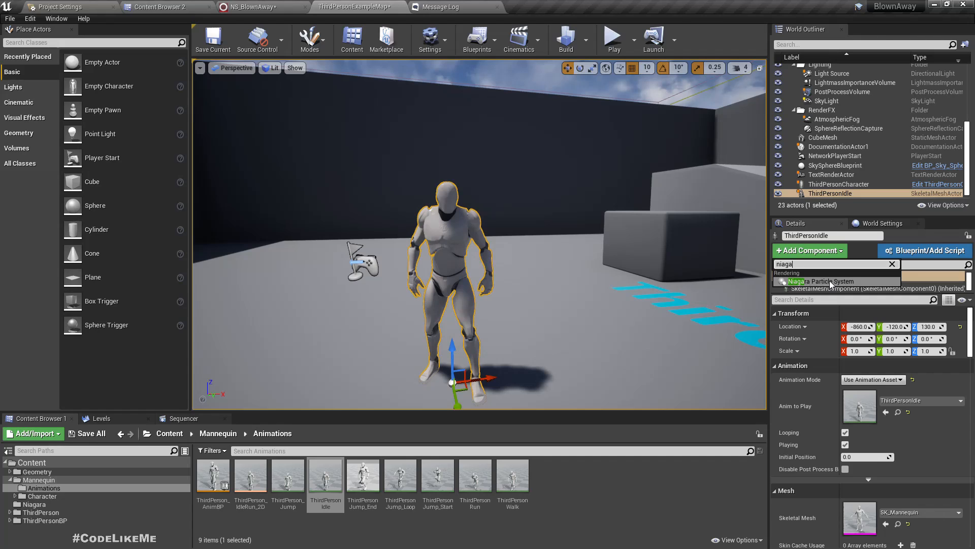
{"action": "left_click", "coordinate": [830, 280]}
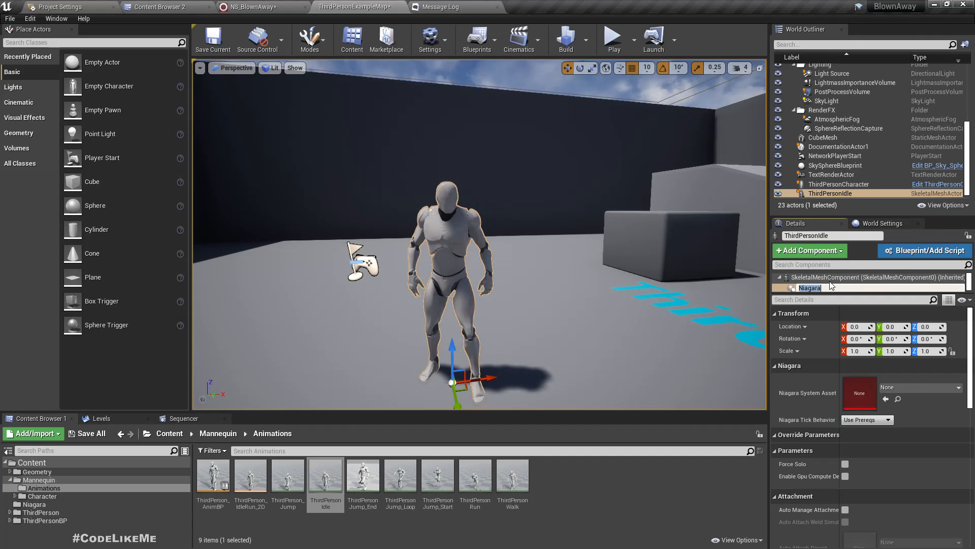
{"action": "left_click", "coordinate": [920, 389]}
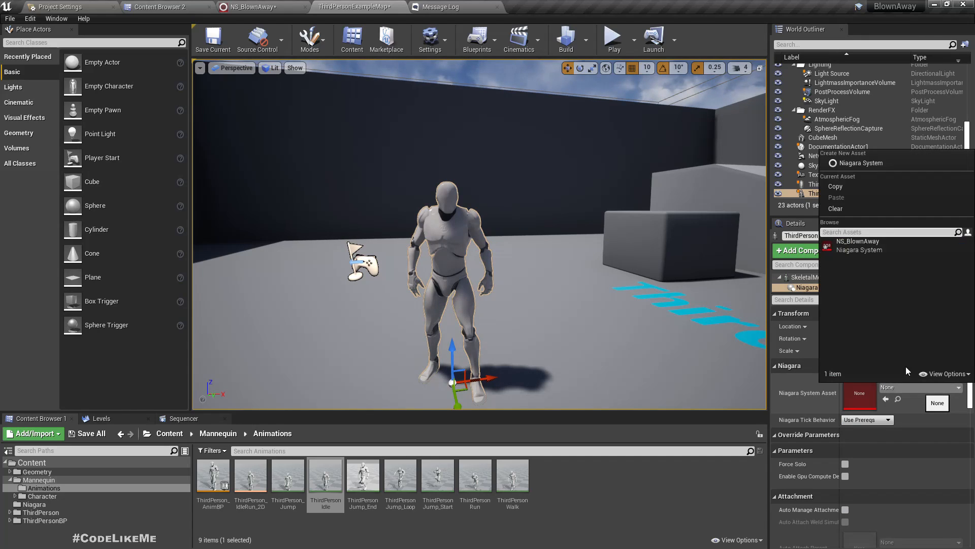
{"action": "left_click", "coordinate": [862, 246]}
{"action": "mouse_move", "coordinate": [654, 273]}
{"action": "right_mouse_down"}
{"action": "mouse_move", "coordinate": [680, 275]}
{"action": "mouse_move", "coordinate": [655, 264]}
{"action": "mouse_move", "coordinate": [650, 228]}
{"action": "mouse_move", "coordinate": [647, 259]}
{"action": "right_mouse_up"}
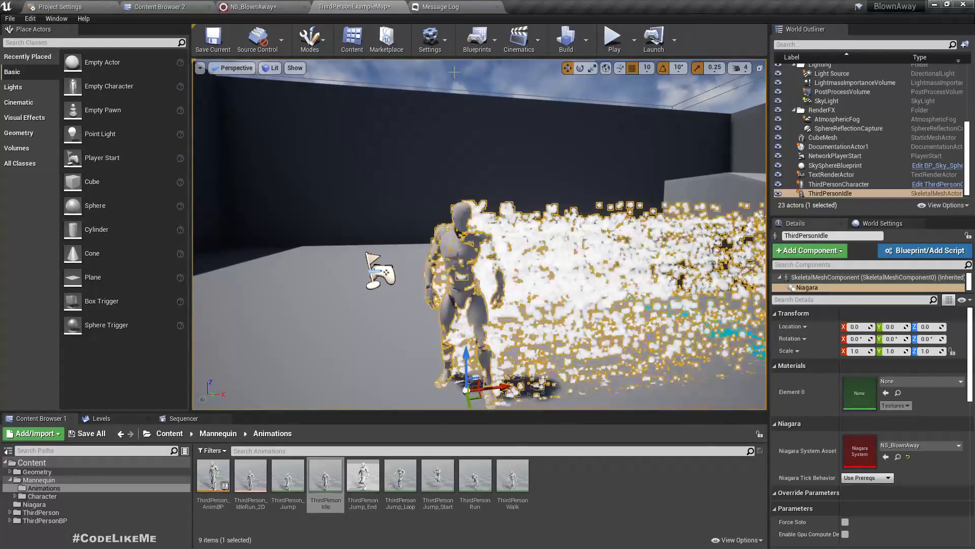
{"action": "left_click", "coordinate": [442, 86]}
{"action": "mouse_move", "coordinate": [486, 220]}
{"action": "right_mouse_down"}
{"action": "mouse_move", "coordinate": [502, 246]}
{"action": "mouse_move", "coordinate": [486, 220]}
{"action": "right_mouse_up"}
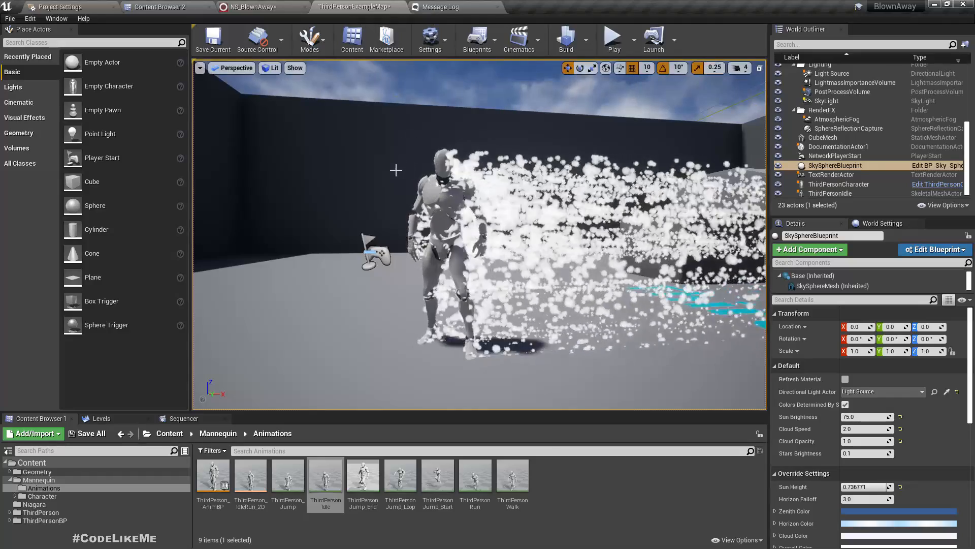
Set Particle Scale to 0.3 in NS_BlownAway's Initialize Mesh Reproduction Sprite module and check the particles in the level
{"action": "left_click", "coordinate": [254, 7]}
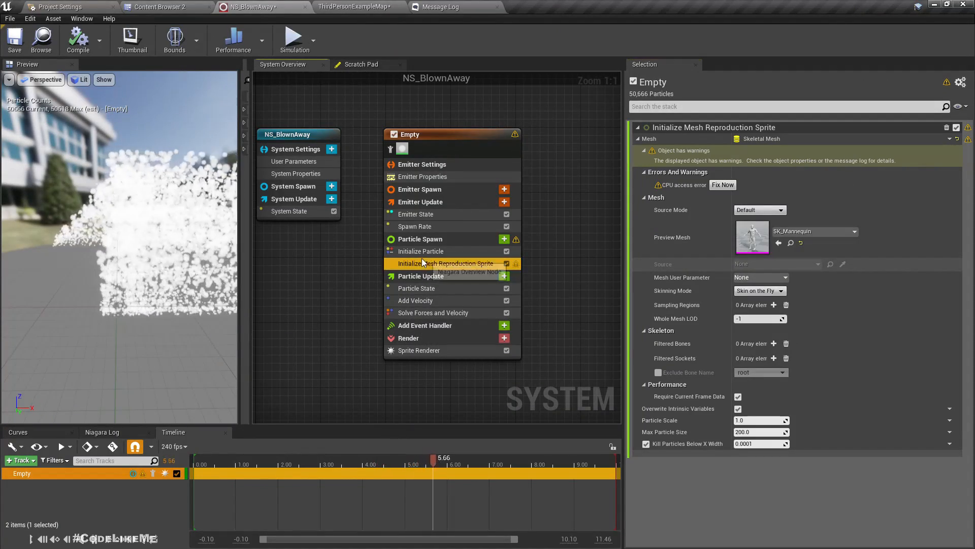
{"action": "left_click", "coordinate": [757, 420]}
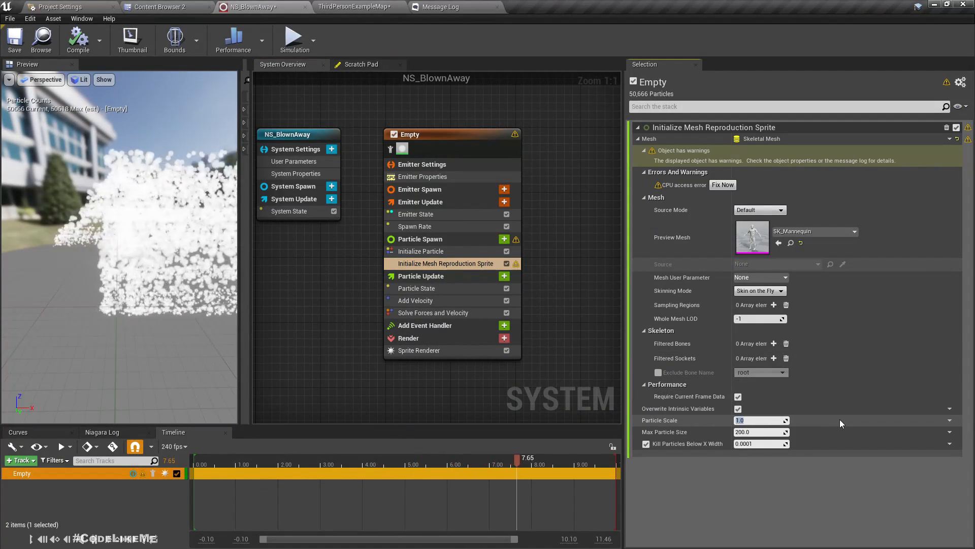
{"action": "type", "text": "0.5"}
{"action": "key", "text": "Return"}
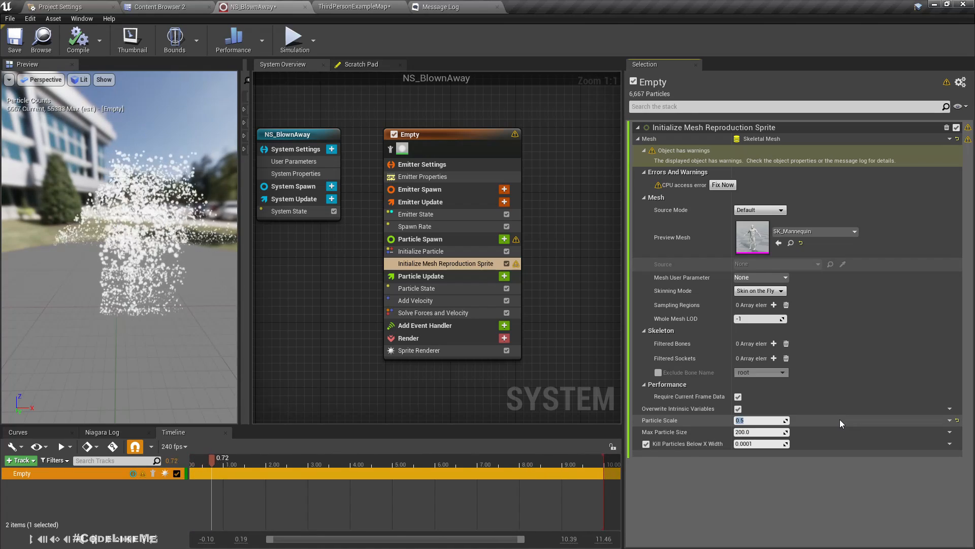
{"action": "type", "text": "0.3"}
{"action": "key", "text": "Return"}
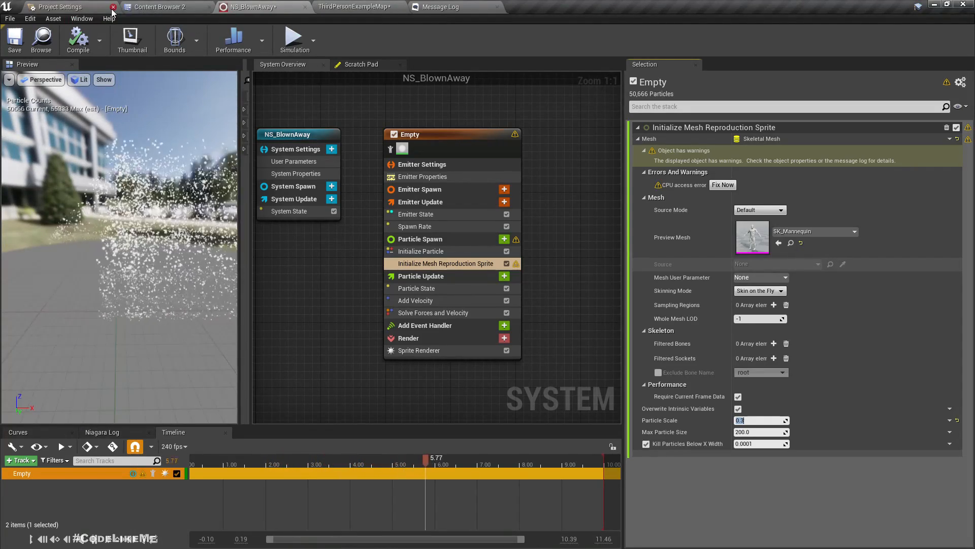
{"action": "left_click", "coordinate": [354, 7]}
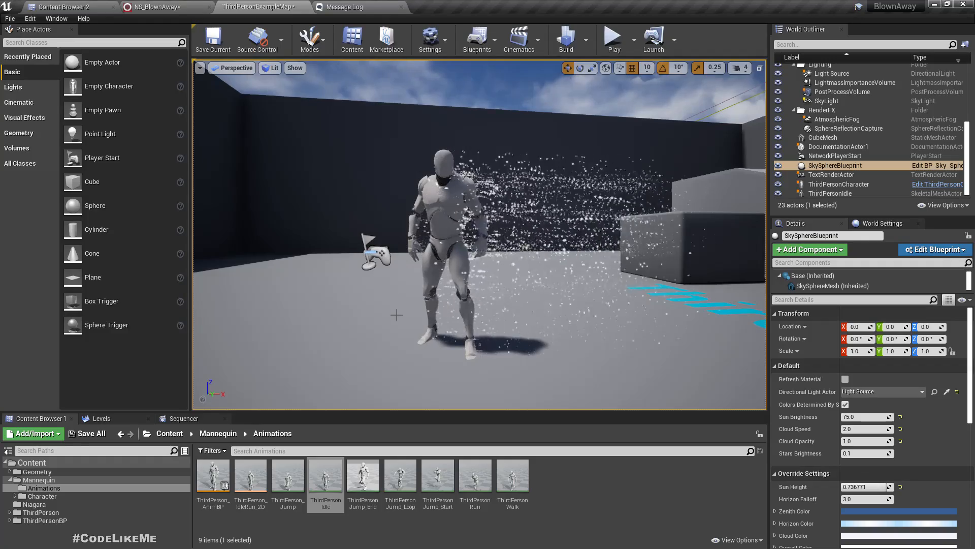
{"action": "mouse_move", "coordinate": [427, 298]}
{"action": "left_mouse_down"}
{"action": "mouse_move", "coordinate": [447, 297]}
{"action": "mouse_move", "coordinate": [447, 259]}
{"action": "mouse_move", "coordinate": [428, 313]}
{"action": "left_mouse_up"}
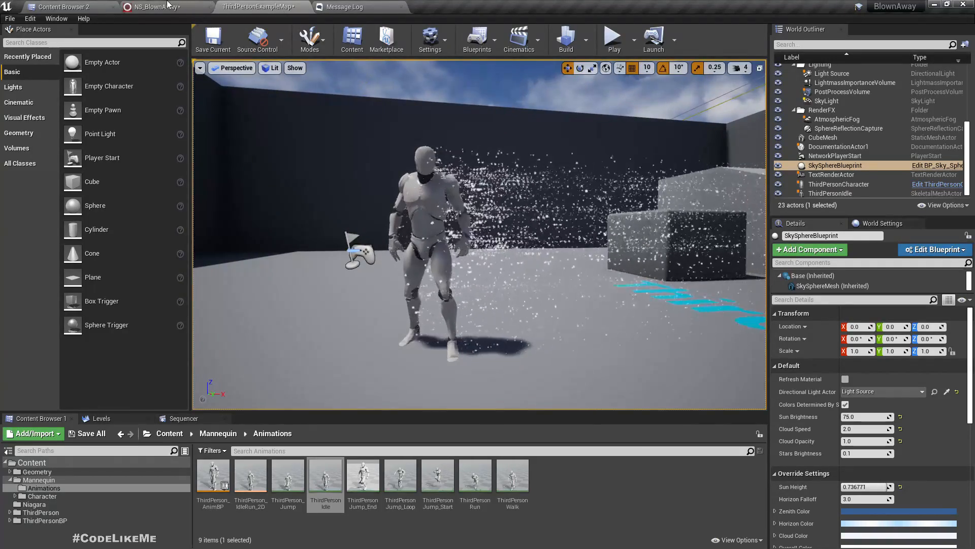
Add a Curl Noise Force module before Solve Forces and Velocity in Particle Update, set Noise Strength to 100, and check it in the level
{"action": "left_click", "coordinate": [155, 7]}
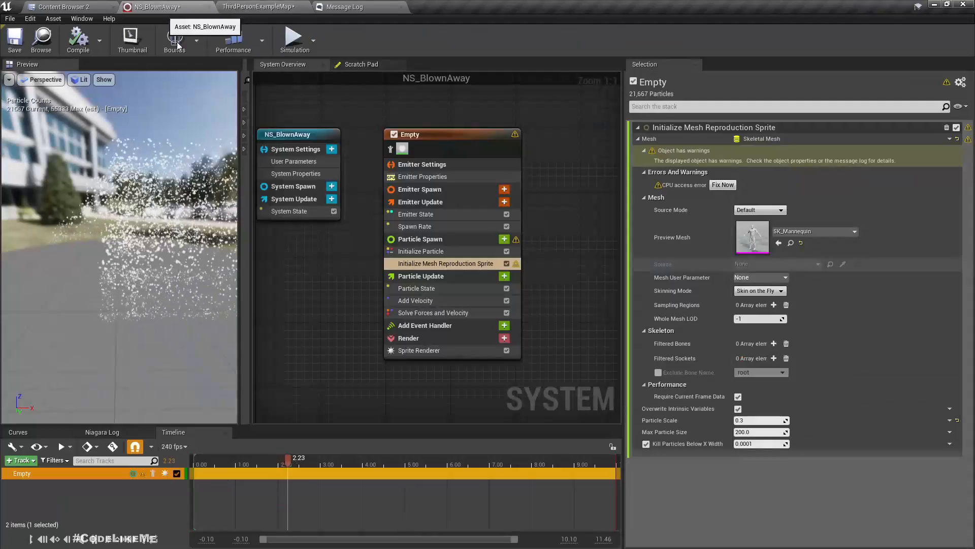
{"action": "left_click", "coordinate": [504, 277]}
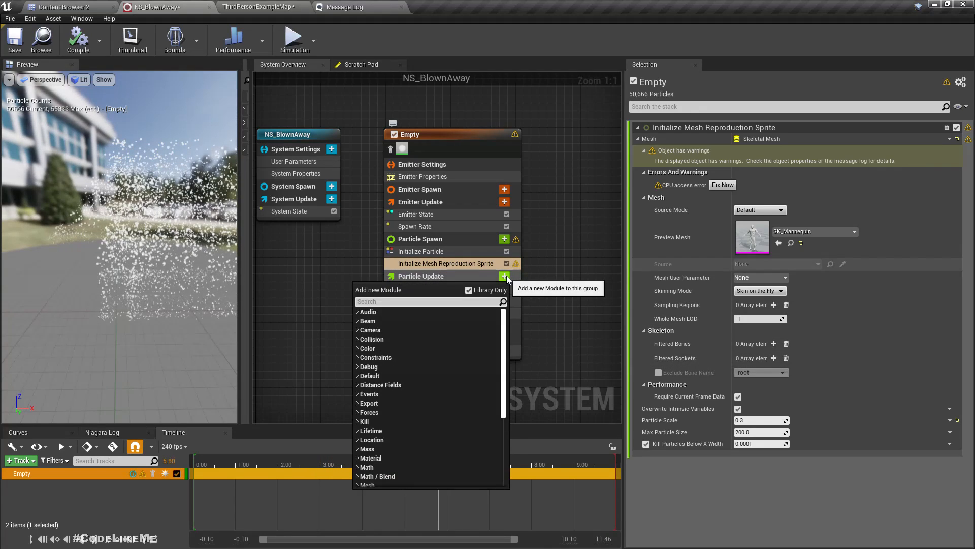
{"action": "type", "text": "curl"}
{"action": "key", "text": "Return"}
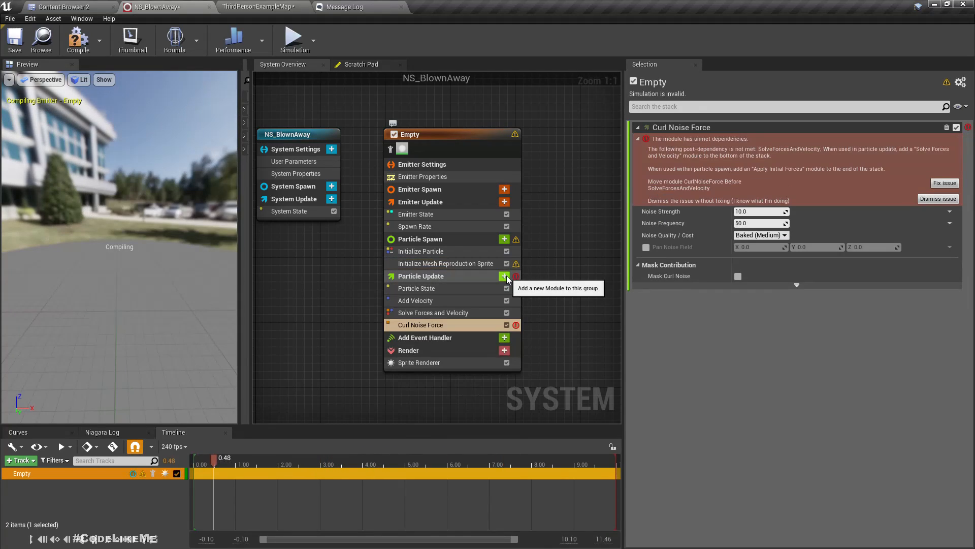
{"action": "left_click", "coordinate": [941, 183]}
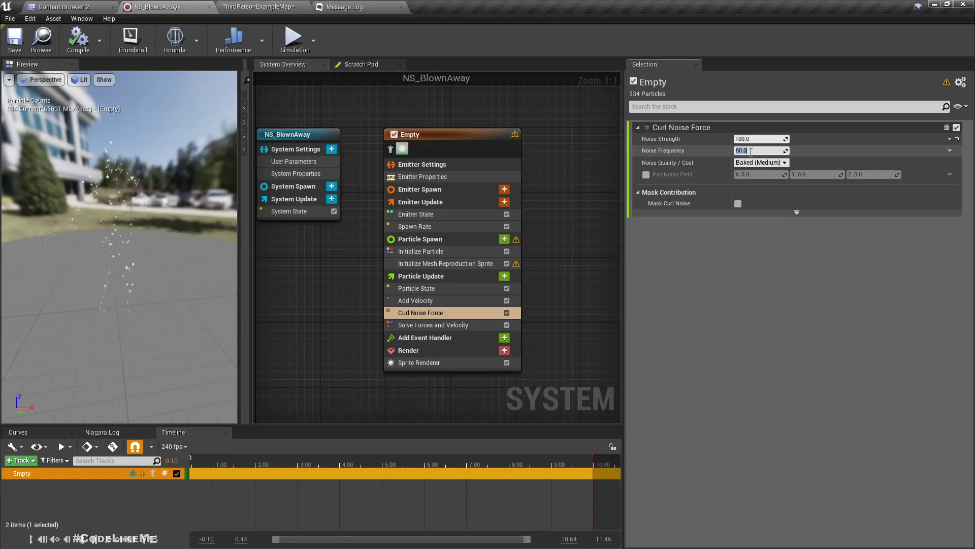
{"action": "mouse_move", "coordinate": [139, 141]}
{"action": "left_mouse_down"}
{"action": "mouse_move", "coordinate": [144, 204]}
{"action": "mouse_move", "coordinate": [134, 208]}
{"action": "mouse_move", "coordinate": [139, 141]}
{"action": "left_mouse_up"}
{"action": "left_click", "coordinate": [258, 6]}
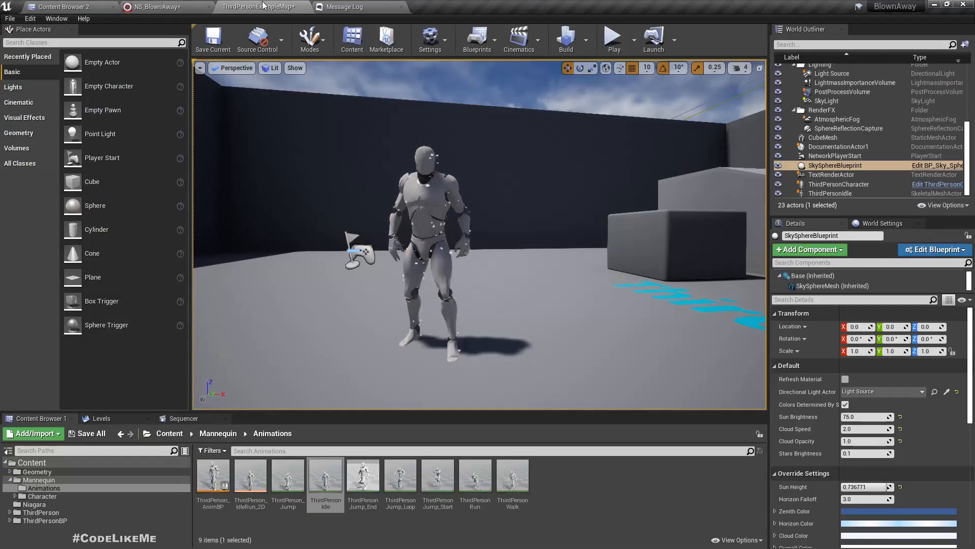
{"action": "mouse_move", "coordinate": [479, 233]}
{"action": "right_mouse_down"}
{"action": "mouse_move", "coordinate": [467, 233]}
{"action": "mouse_move", "coordinate": [538, 230]}
{"action": "mouse_move", "coordinate": [466, 232]}
{"action": "right_mouse_up"}
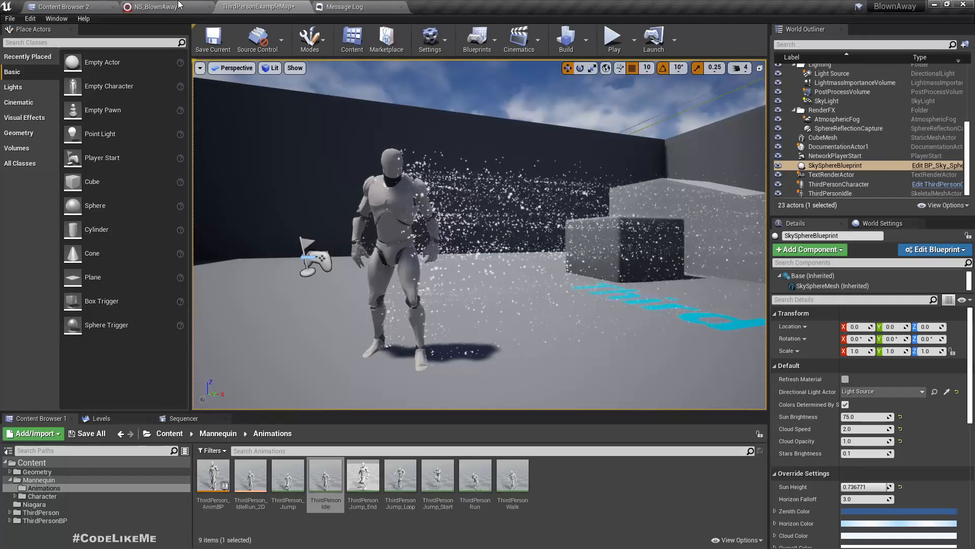
Add a Gravity Force module to Particle Update in NS_BlownAway, set gravity Z to -300, and check the particles in the level
{"action": "left_click", "coordinate": [157, 7]}
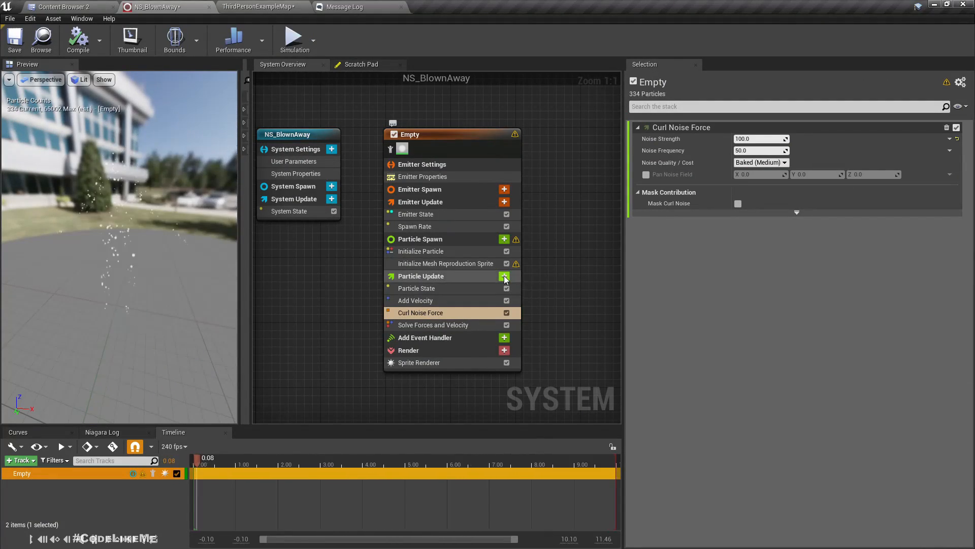
{"action": "left_click", "coordinate": [504, 276]}
{"action": "type", "text": "g"}
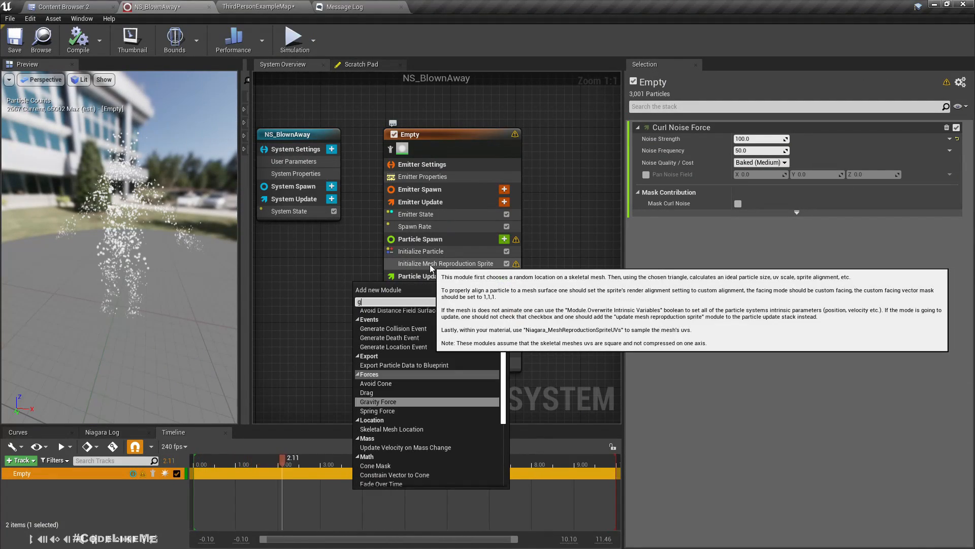
{"action": "type", "text": "ravi"}
{"action": "key", "text": "Return"}
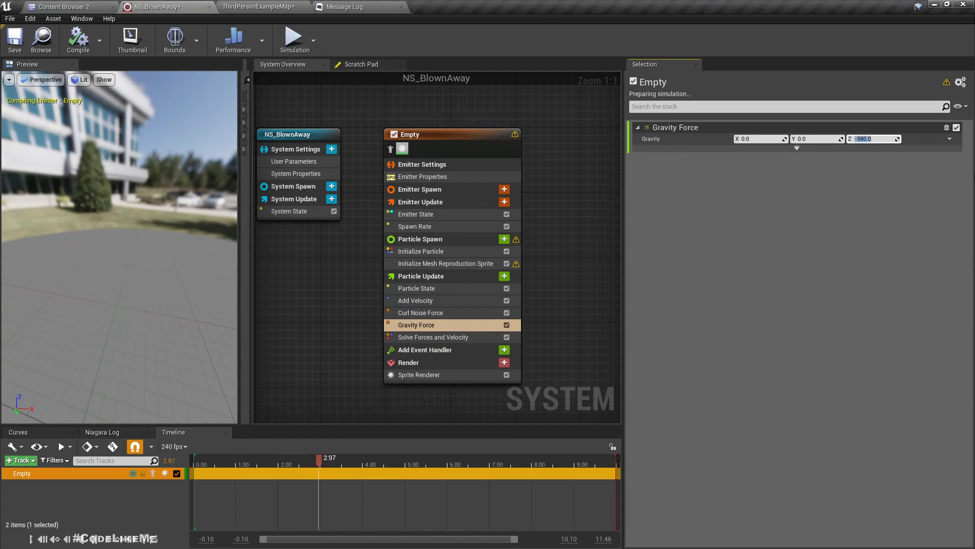
{"action": "left_click_drag", "start_coordinate": [165, 188], "coordinate": [168, 160]}
{"action": "left_click", "coordinate": [874, 139]}
{"action": "type", "text": "-200"}
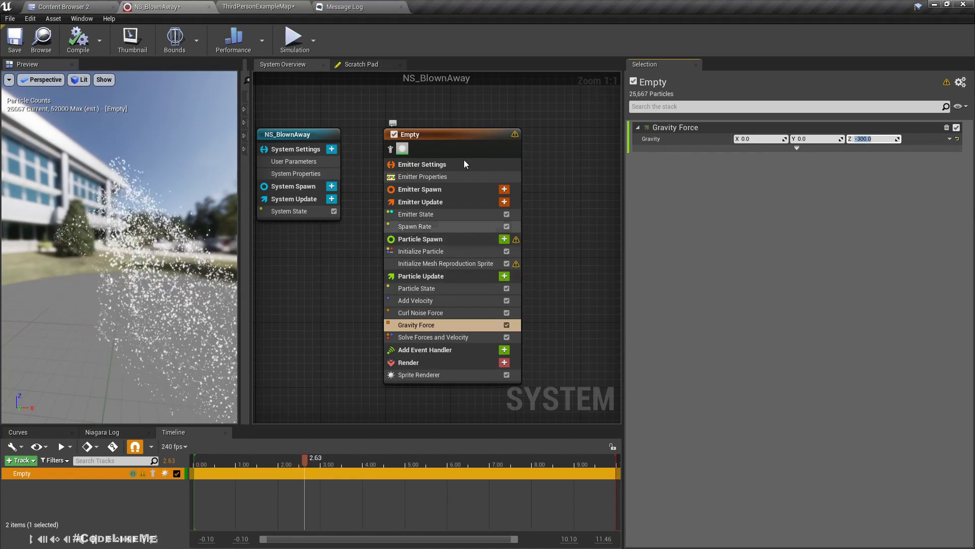
{"action": "left_click", "coordinate": [258, 6]}
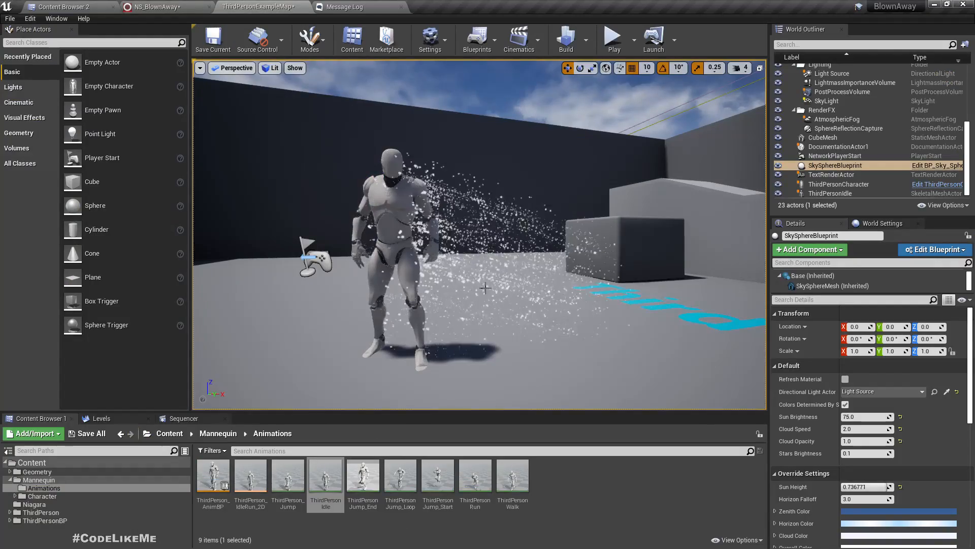
{"action": "right_click_drag", "start_coordinate": [564, 275], "coordinate": [613, 291]}
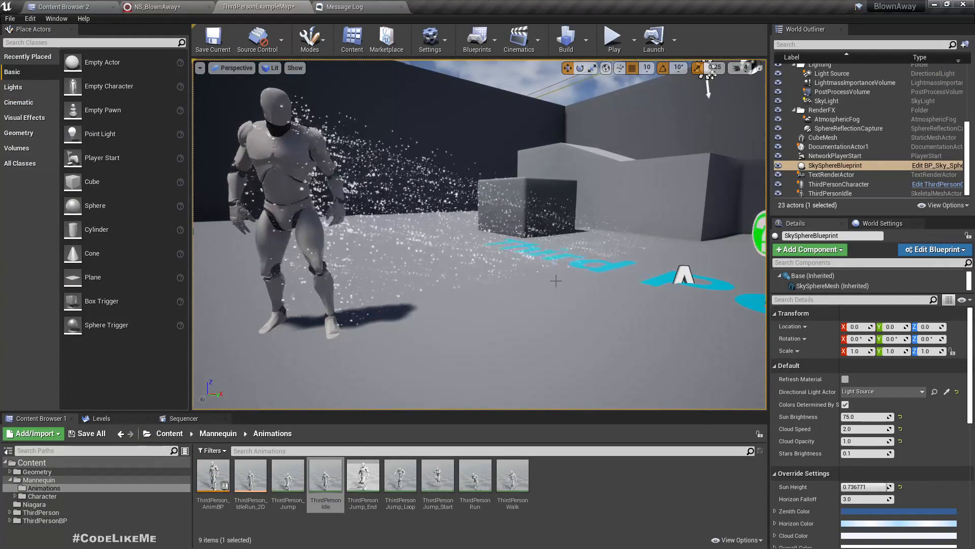
{"action": "right_click_drag", "start_coordinate": [534, 260], "coordinate": [505, 242]}
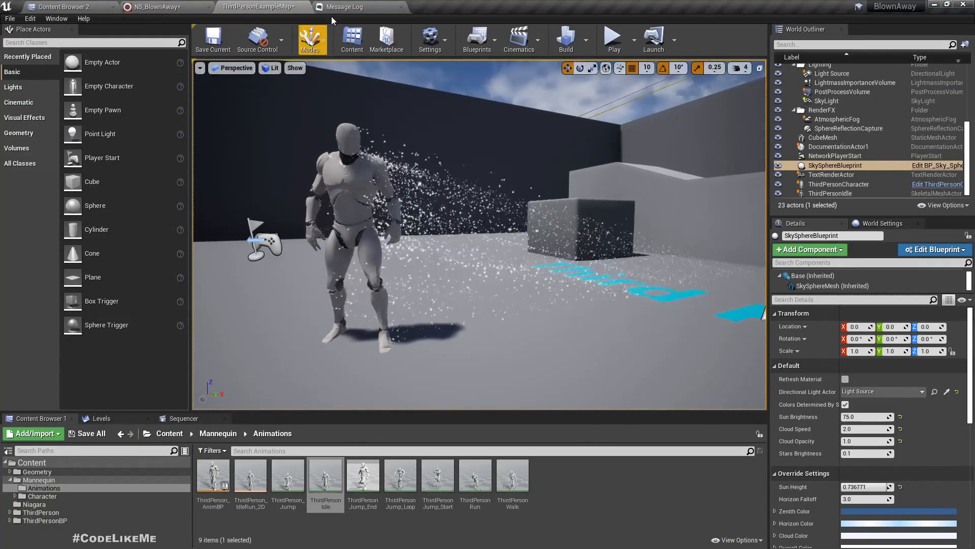
Add a Collision module to Particle Update, fix its dependency so it precedes Solve Forces and Velocity, and check the particles in the level
{"action": "left_click", "coordinate": [157, 6]}
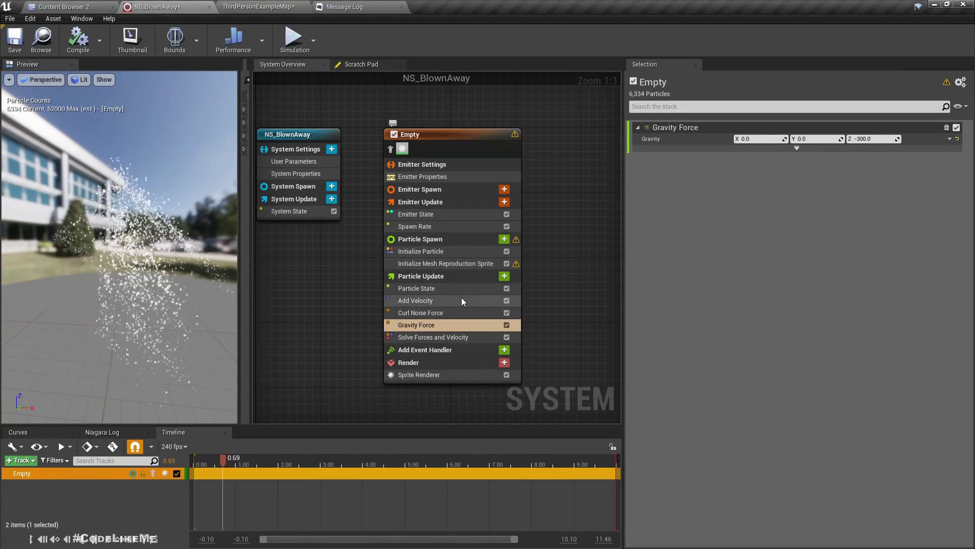
{"action": "left_click", "coordinate": [505, 276]}
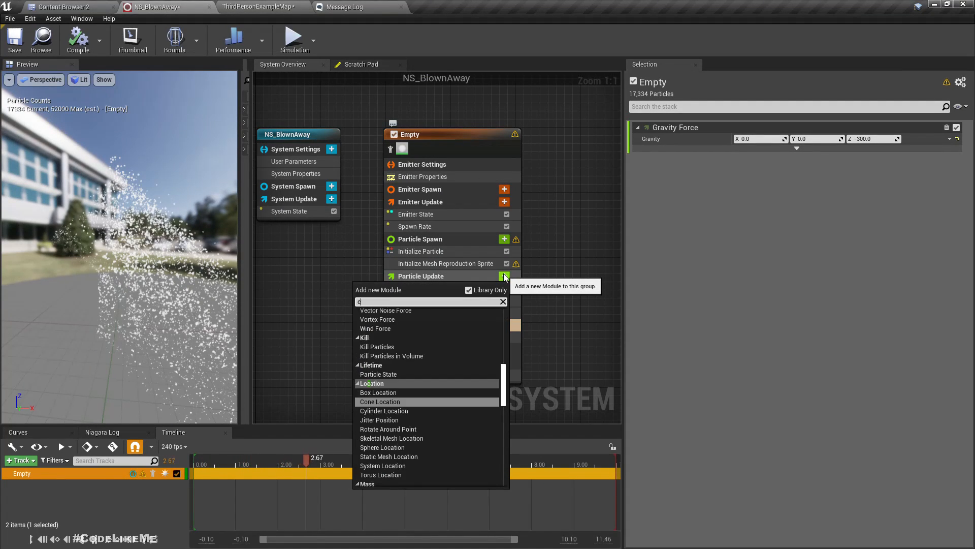
{"action": "key", "text": "Return"}
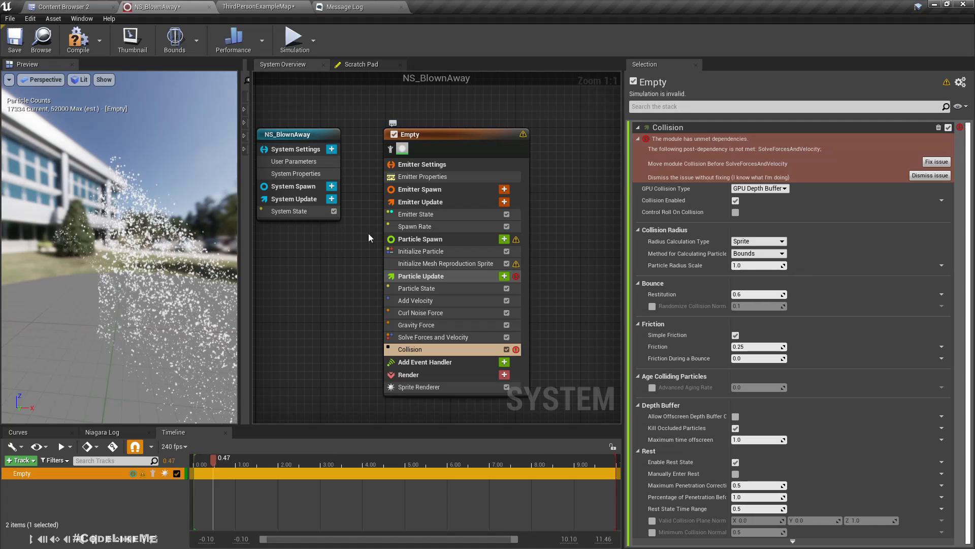
{"action": "left_click", "coordinate": [941, 162]}
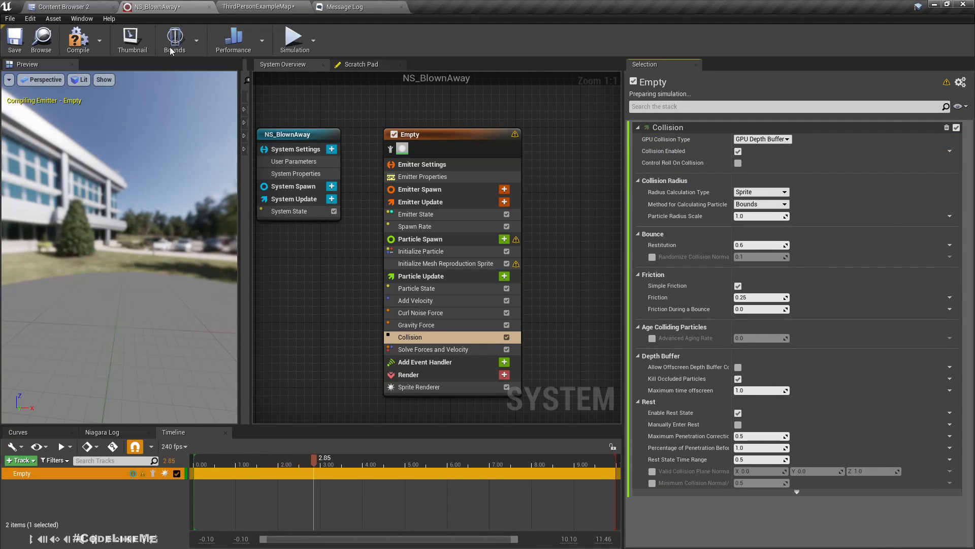
{"action": "left_click", "coordinate": [255, 6]}
{"action": "right_click_drag", "start_coordinate": [496, 258], "coordinate": [496, 257]}
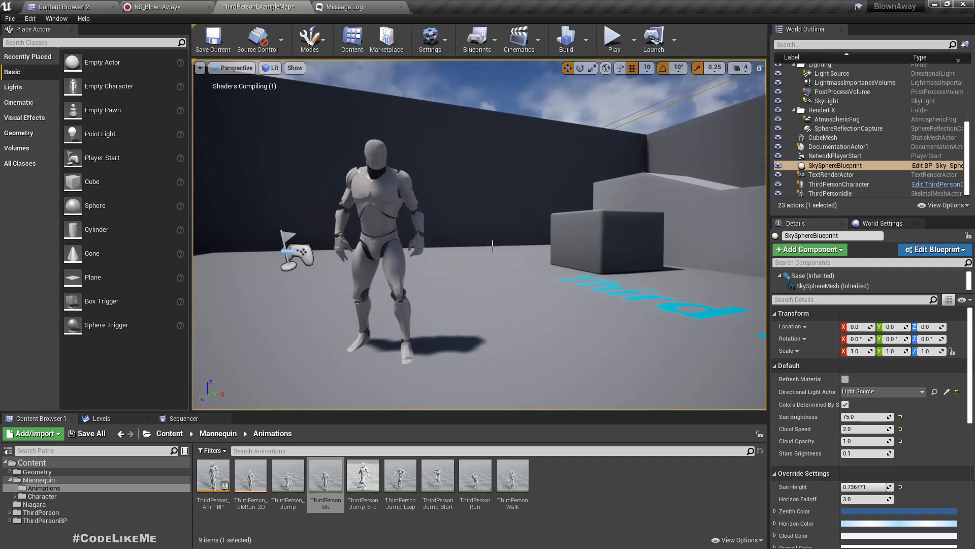
{"action": "left_click", "coordinate": [155, 6]}
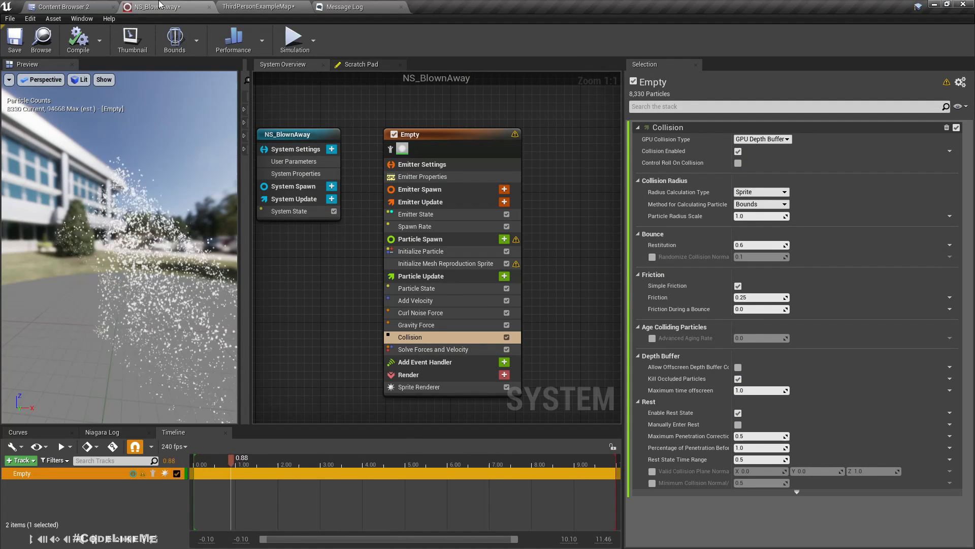
{"action": "left_click", "coordinate": [259, 7]}
{"action": "right_click_drag", "start_coordinate": [409, 220], "coordinate": [425, 241]}
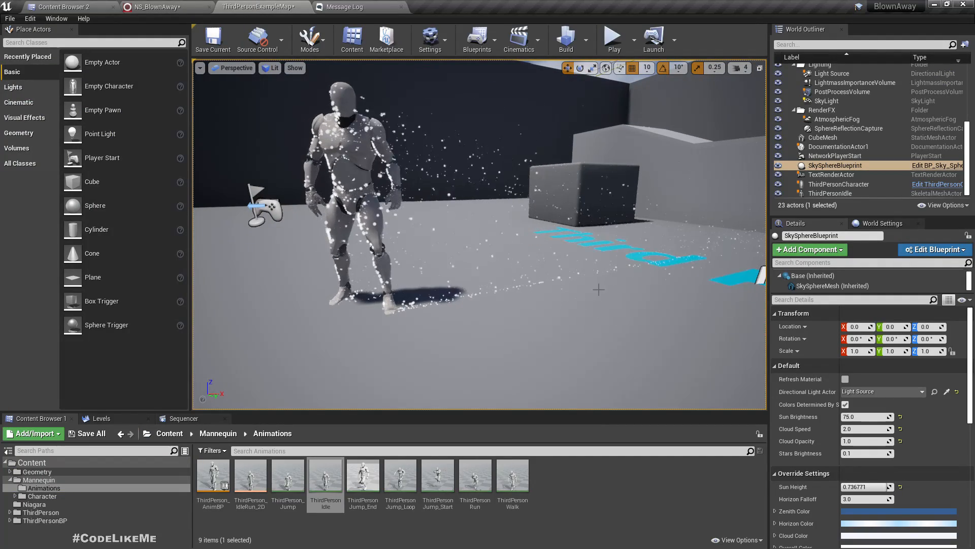
{"action": "right_click_drag", "start_coordinate": [580, 240], "coordinate": [579, 283]}
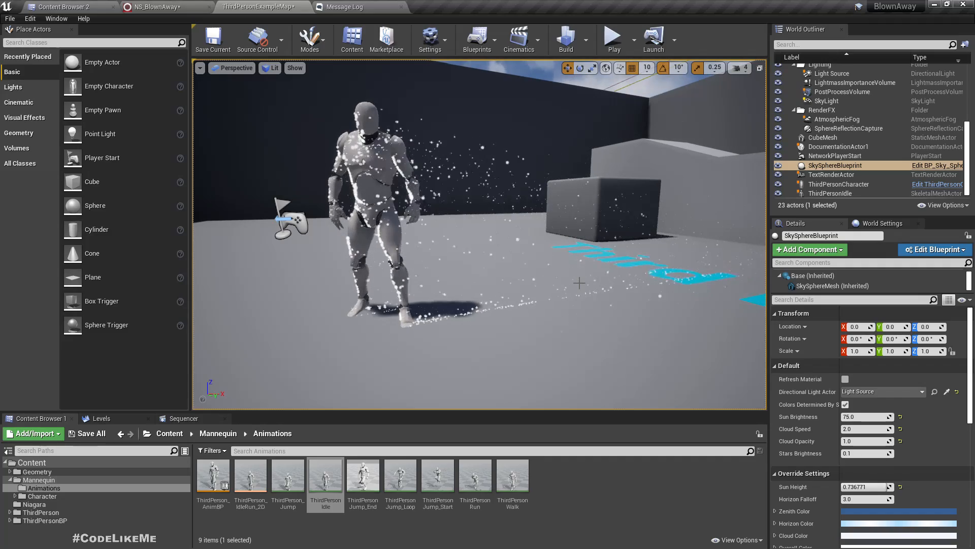
Try a Spawn Rate of 50000 in the Empty emitter of NS_BlownAway and settle on 30000
{"action": "left_click", "coordinate": [168, 7]}
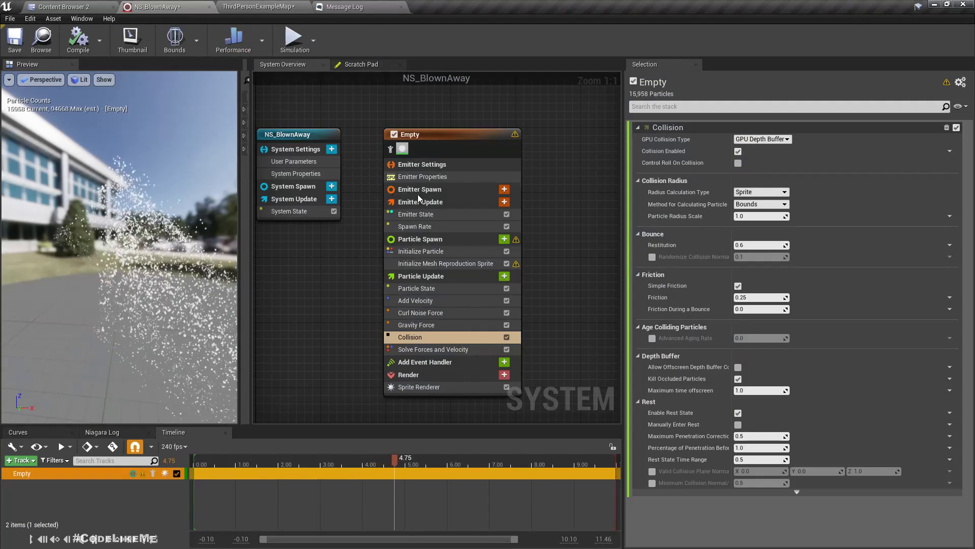
{"action": "left_click", "coordinate": [426, 227]}
{"action": "left_click", "coordinate": [760, 139]}
{"action": "type", "text": "50000"}
{"action": "key", "text": "Return"}
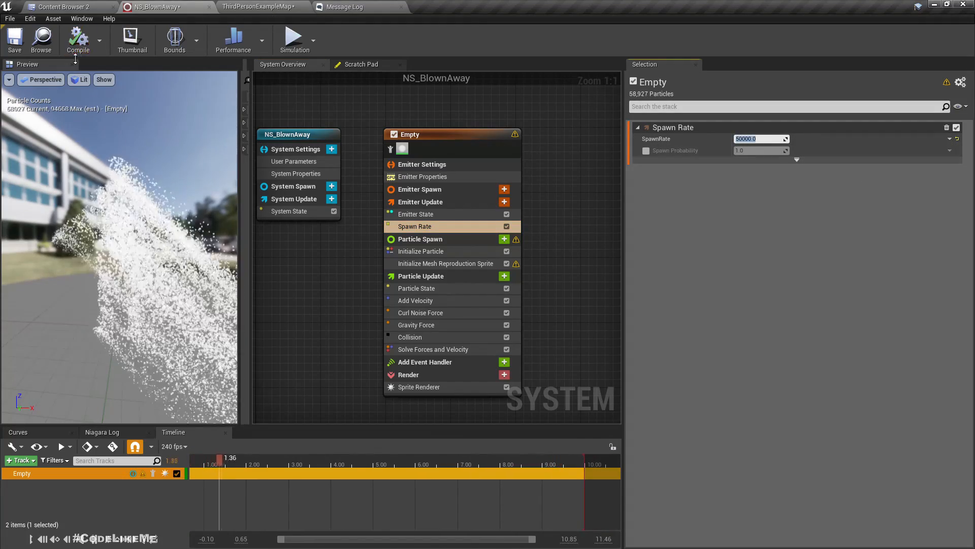
{"action": "type", "text": "30000"}
{"action": "key", "text": "Return"}
Examine the denser particles around the ThirdPersonIdle mannequin in the level from close up and from farther away
{"action": "left_click", "coordinate": [258, 7]}
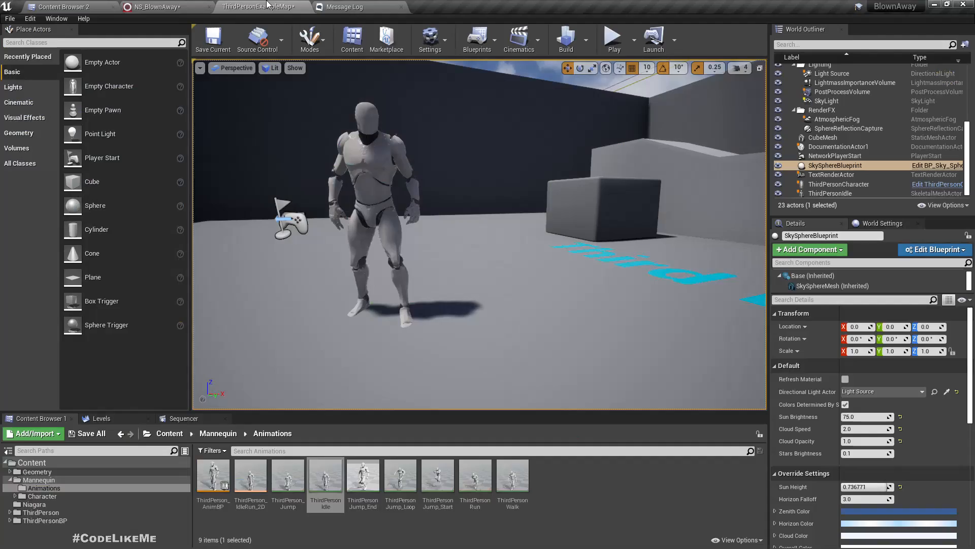
{"action": "mouse_move", "coordinate": [471, 221]}
{"action": "right_mouse_down"}
{"action": "mouse_move", "coordinate": [471, 201]}
{"action": "mouse_move", "coordinate": [462, 225]}
{"action": "mouse_move", "coordinate": [471, 222]}
{"action": "right_mouse_up"}
{"action": "key", "text": "w"}
{"action": "key", "text": "s"}
{"action": "key", "text": "a"}
{"action": "key", "text": "s"}
{"action": "key", "text": "d"}
{"action": "key", "text": "w"}
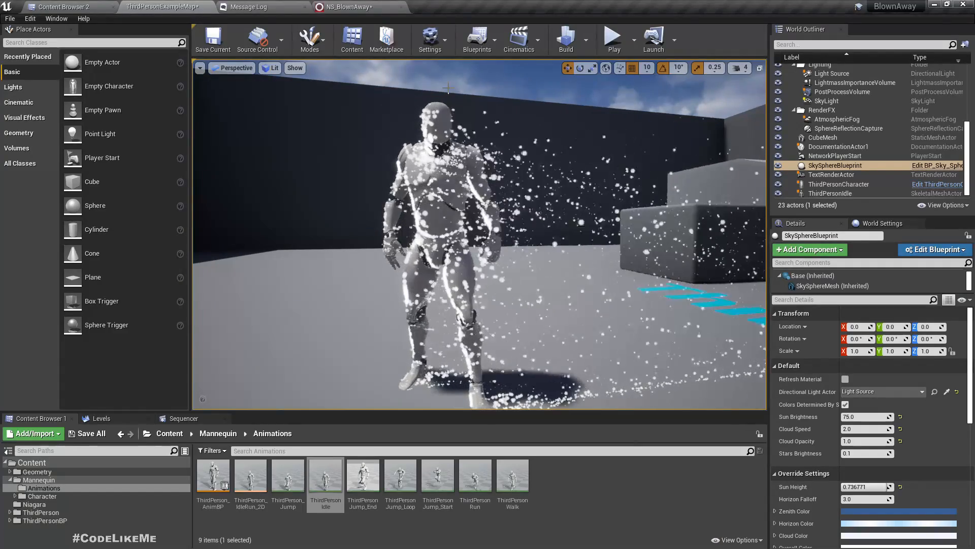
{"action": "key", "text": "s"}
{"action": "right_click_drag", "start_coordinate": [498, 145], "coordinate": [497, 145]}
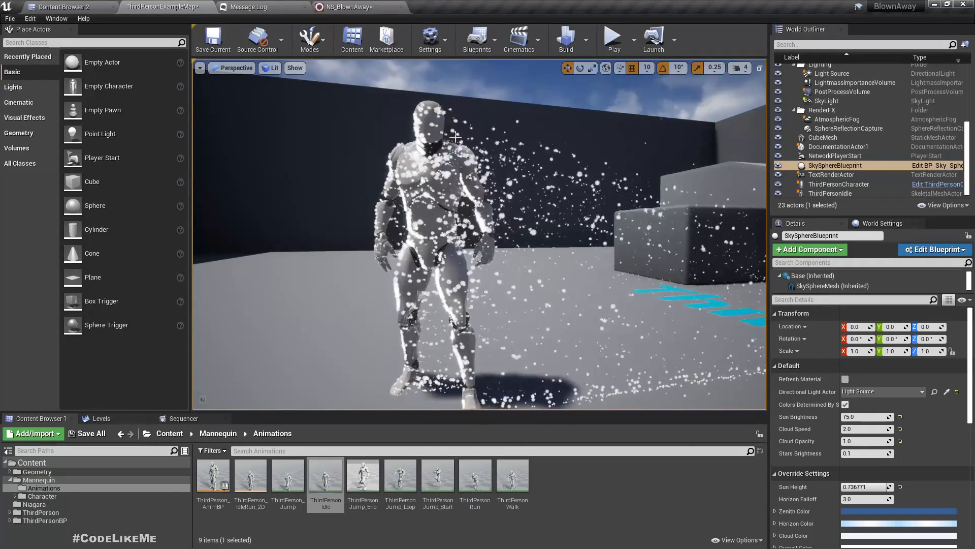
{"action": "right_click_drag", "start_coordinate": [461, 109], "coordinate": [465, 107]}
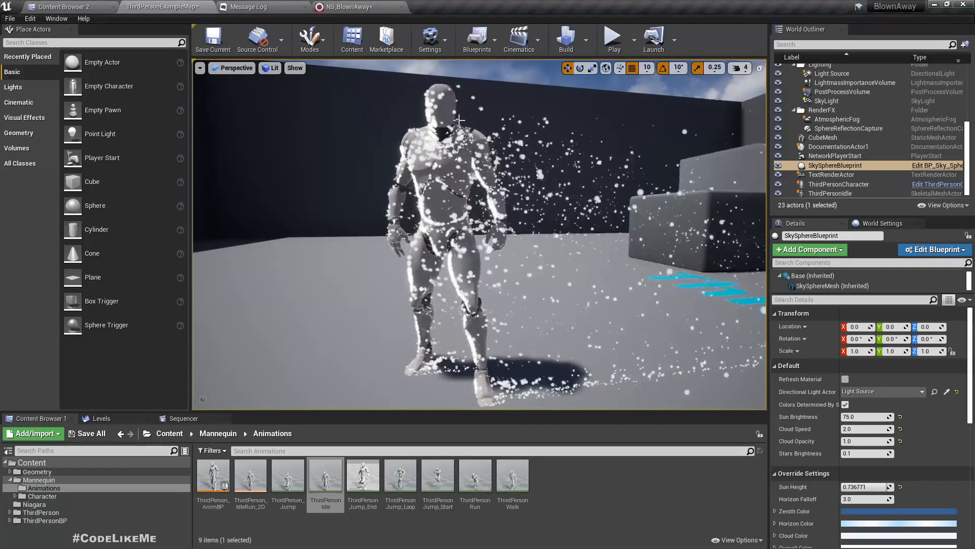
{"action": "right_click_drag", "start_coordinate": [536, 203], "coordinate": [540, 201]}
{"action": "key", "text": "s"}
{"action": "key", "text": "w"}
{"action": "key", "text": "s"}
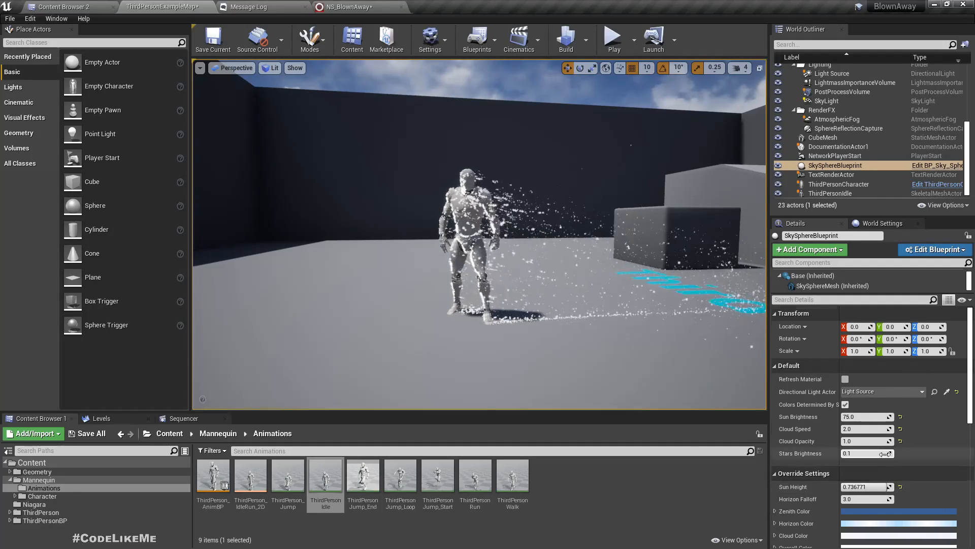
Select the ThirdPersonIdle actor and locate its Element 0 material, M_Male_Body, among the project assets
{"action": "scroll", "coordinate": [885, 455], "scroll_direction": "down", "scroll_amount": 10}
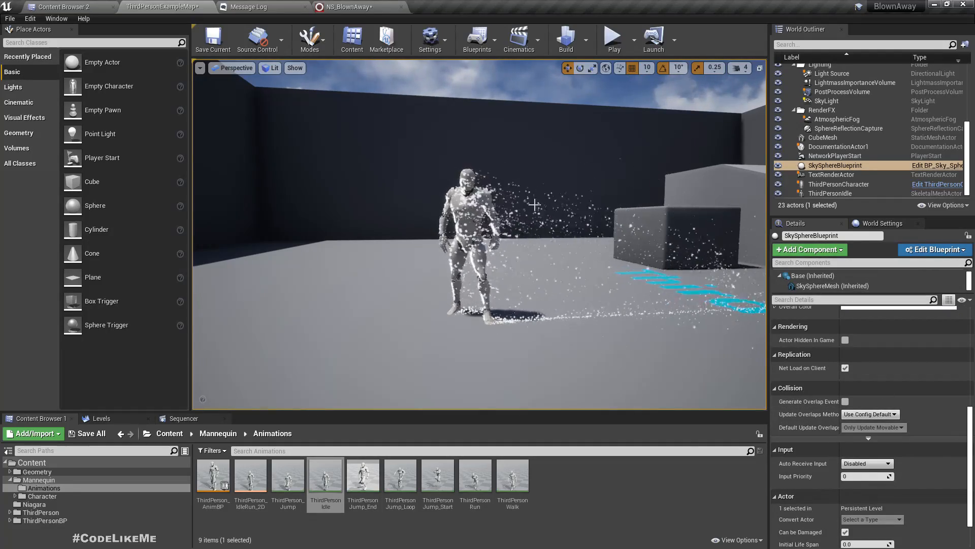
{"action": "left_click", "coordinate": [468, 316]}
{"action": "scroll", "coordinate": [946, 479], "scroll_direction": "up", "scroll_amount": 4}
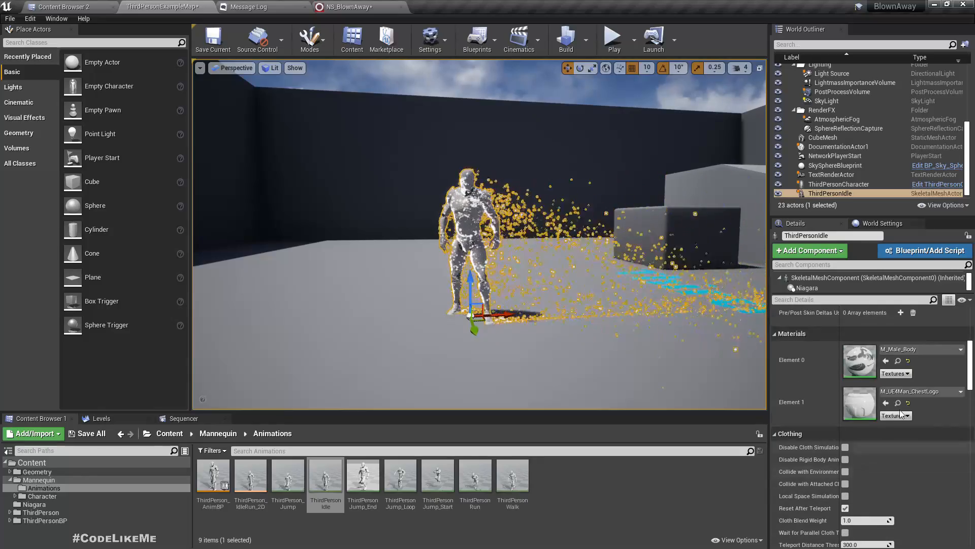
{"action": "left_click", "coordinate": [898, 361]}
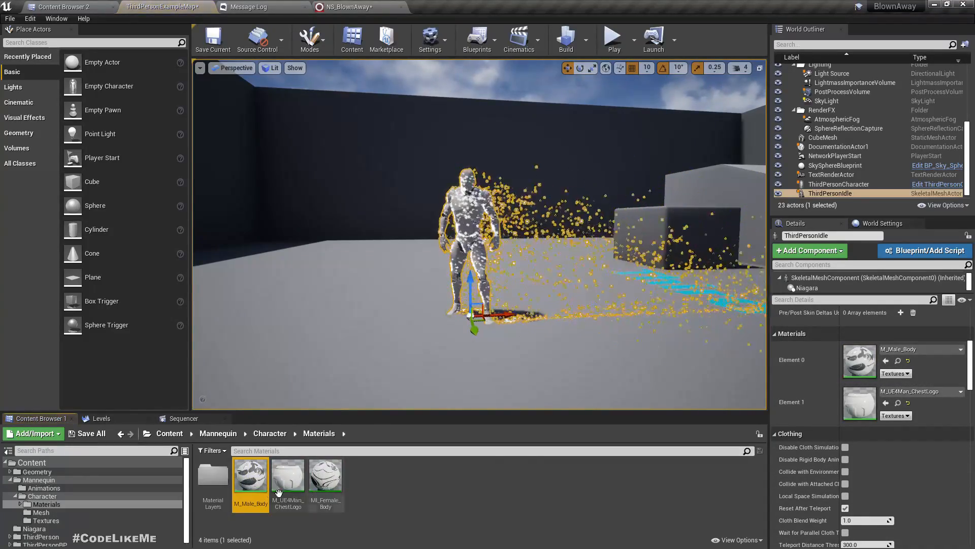
Duplicate the M_Male_Body material as M_Male_Body_Fade and open the copy for editing
{"action": "right_click", "coordinate": [251, 480]}
{"action": "left_click", "coordinate": [237, 480]}
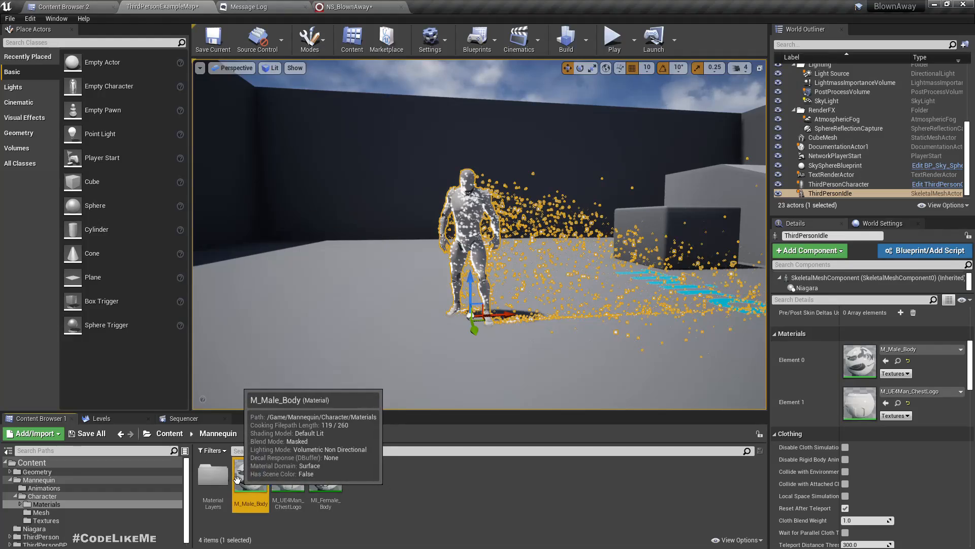
{"action": "key", "text": "ctrl+w"}
{"action": "key", "text": "End"}
{"action": "key", "text": "BackSpace"}
{"action": "type", "text": "_Fade"}
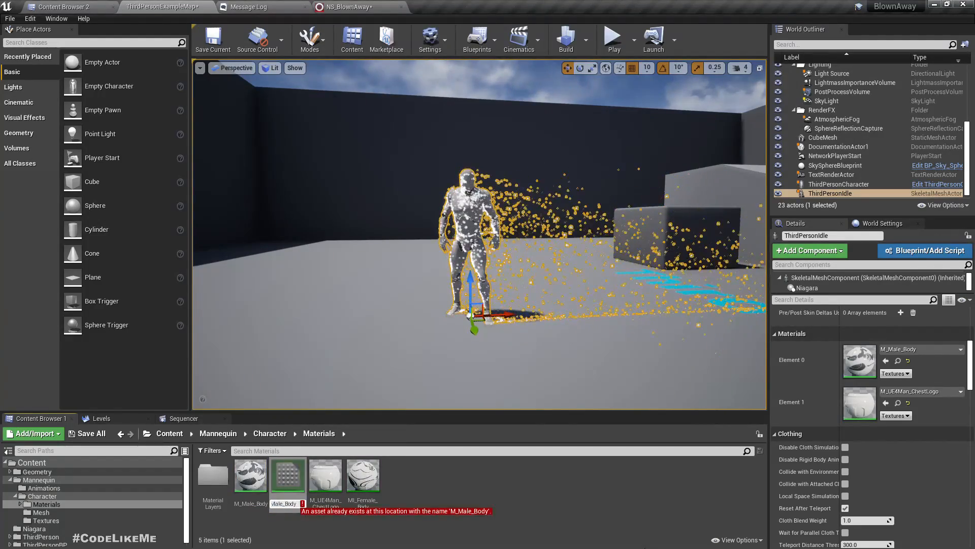
{"action": "key", "text": "Return"}
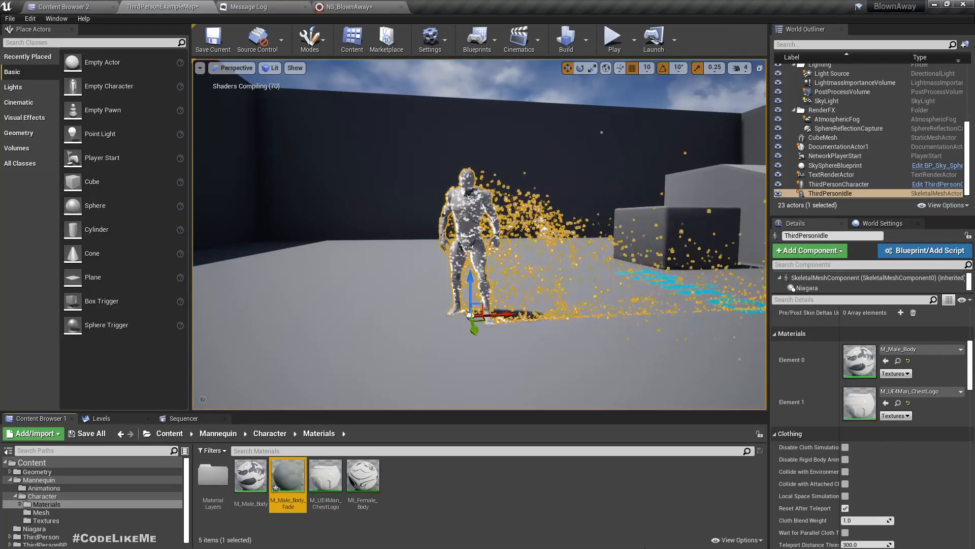
{"action": "key", "text": "Return"}
Insert a SetMaterialAttributes node between MatLayerBlend_NormalBlend and the M_Male_Body_Fade output, and place it closer to the output node
{"action": "right_click_drag", "start_coordinate": [542, 322], "coordinate": [547, 267]}
{"action": "scroll", "coordinate": [657, 270], "scroll_direction": "down", "scroll_amount": 2}
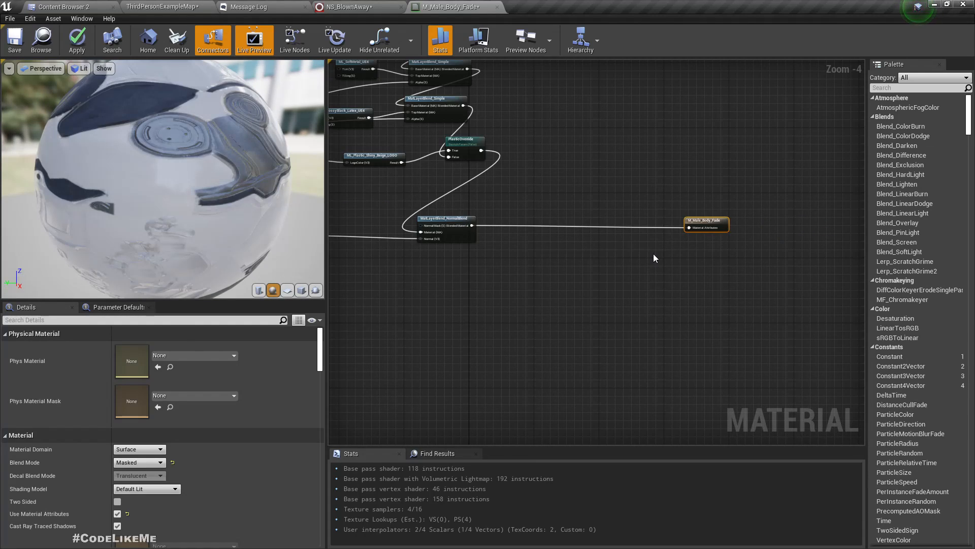
{"action": "scroll", "coordinate": [569, 237], "scroll_direction": "up", "scroll_amount": 3}
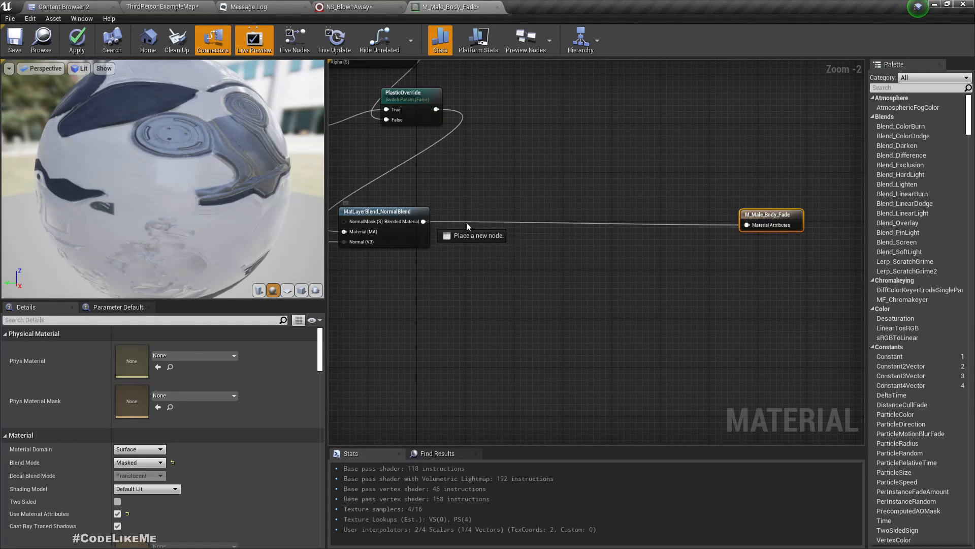
{"action": "left_click_drag", "start_coordinate": [468, 227], "coordinate": [469, 224]}
{"action": "scroll", "coordinate": [553, 183], "scroll_direction": "down", "scroll_amount": 4}
{"action": "scroll", "coordinate": [568, 184], "scroll_direction": "up", "scroll_amount": 4}
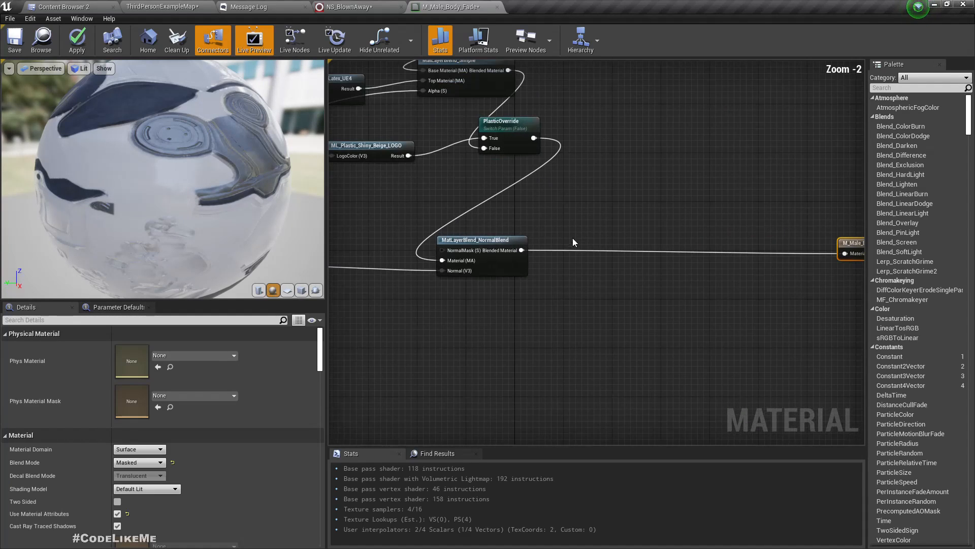
{"action": "right_click_drag", "start_coordinate": [573, 238], "coordinate": [536, 285]}
{"action": "left_click_drag", "start_coordinate": [464, 225], "coordinate": [514, 216]}
{"action": "type", "text": "set"}
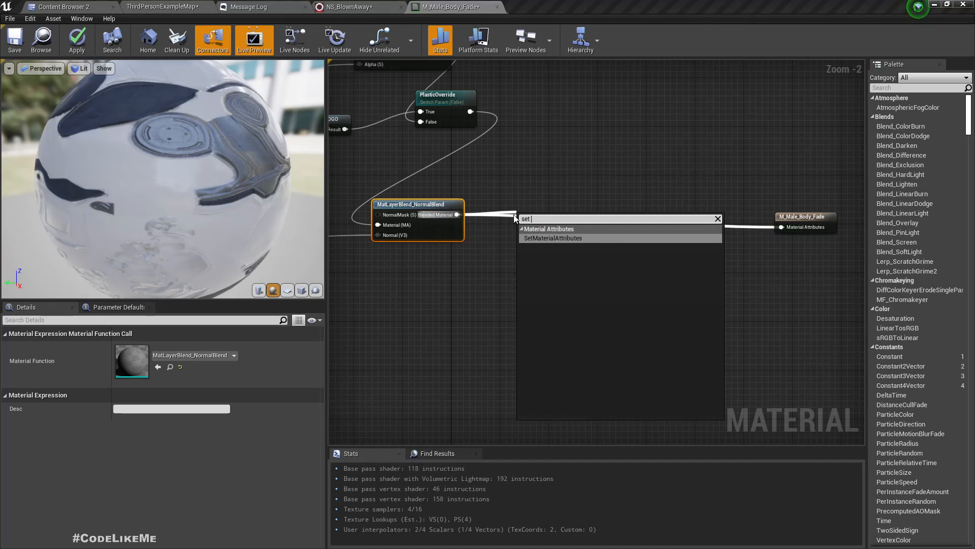
{"action": "type", "text": " mate"}
{"action": "key", "text": "Return"}
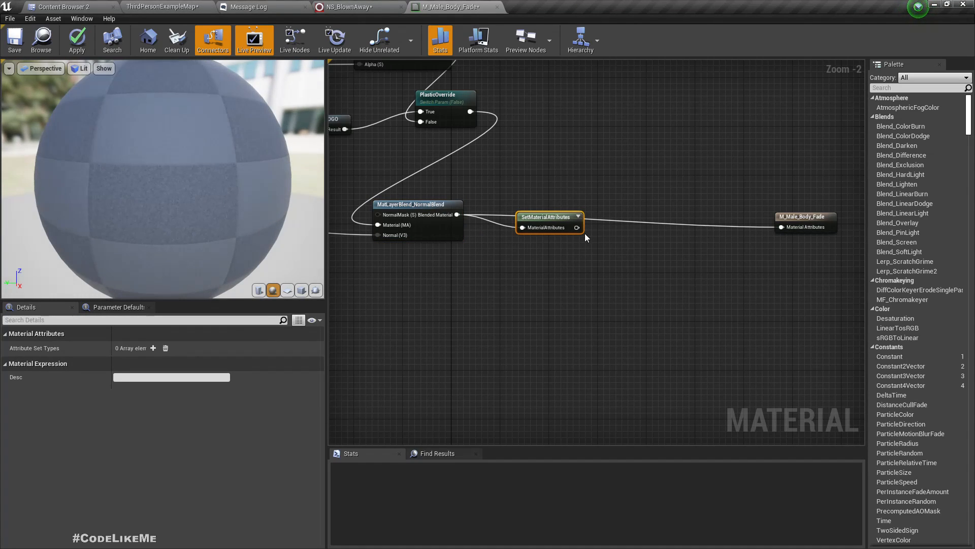
{"action": "left_click_drag", "start_coordinate": [776, 229], "coordinate": [781, 227]}
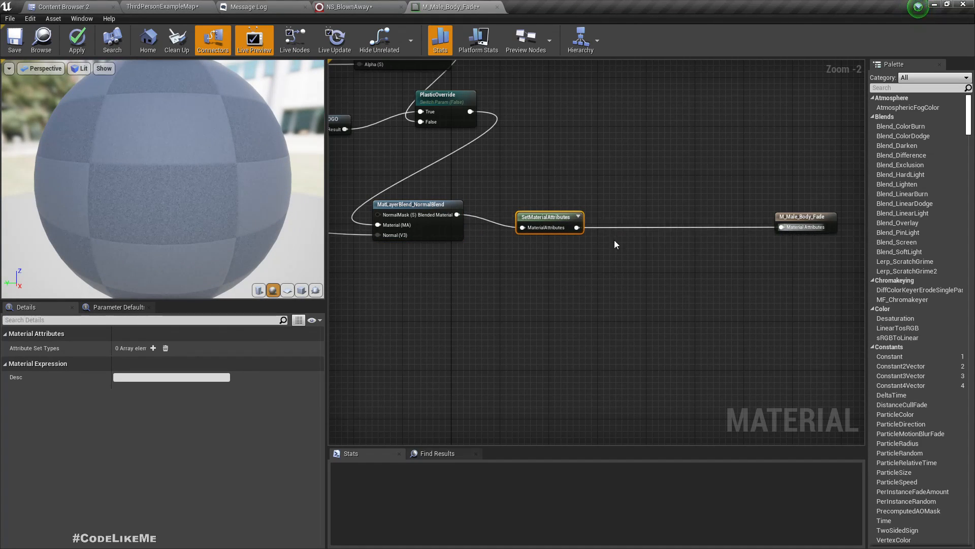
{"action": "left_click_drag", "start_coordinate": [537, 224], "coordinate": [597, 219]}
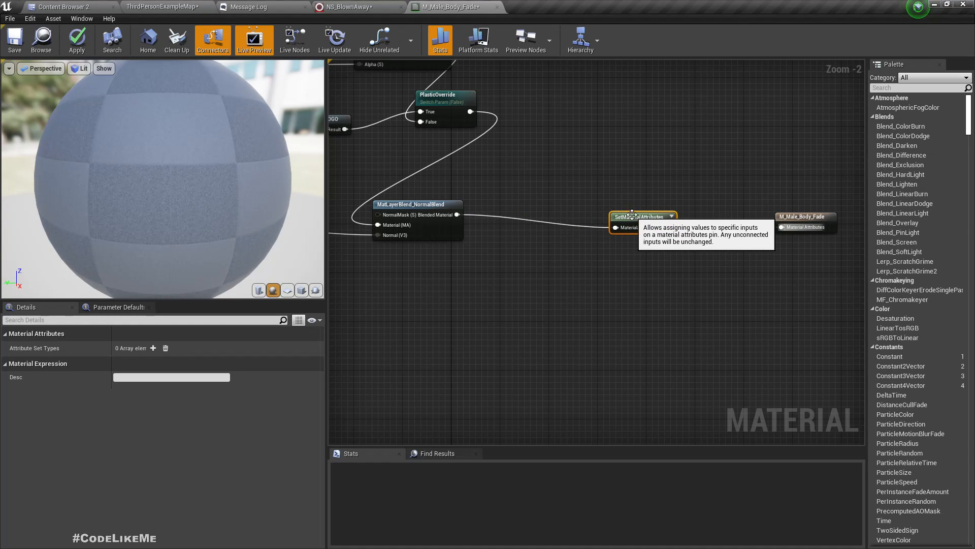
Expose an OpacityMask input on the SetMaterialAttributes node and set the M_Male_Body_Fade material's blend mode to Masked
{"action": "left_click", "coordinate": [152, 348]}
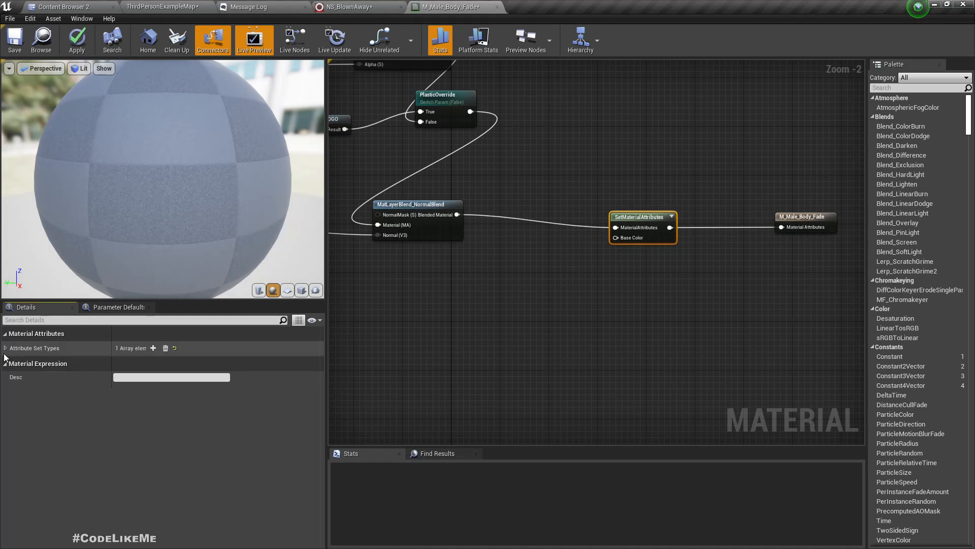
{"action": "left_click", "coordinate": [6, 349]}
{"action": "left_click", "coordinate": [137, 362]}
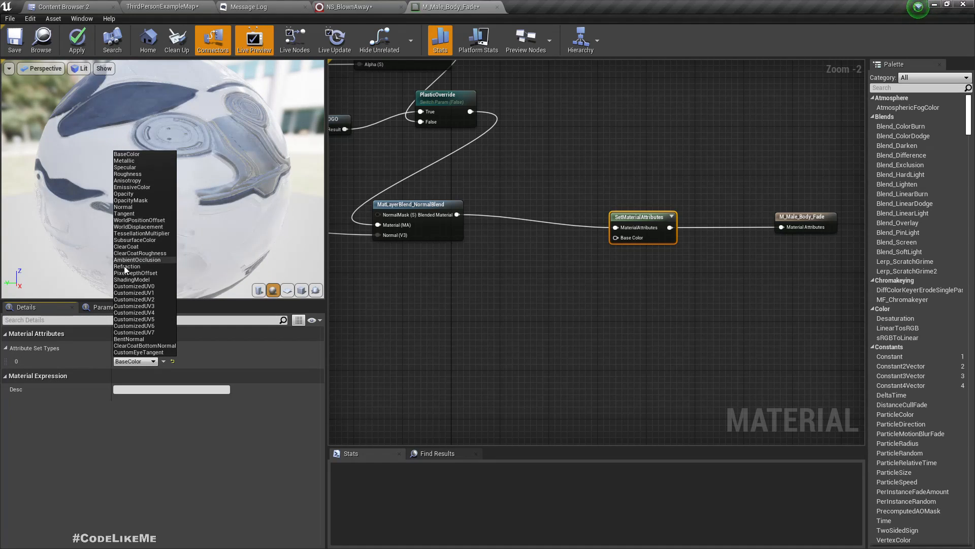
{"action": "left_click", "coordinate": [128, 201]}
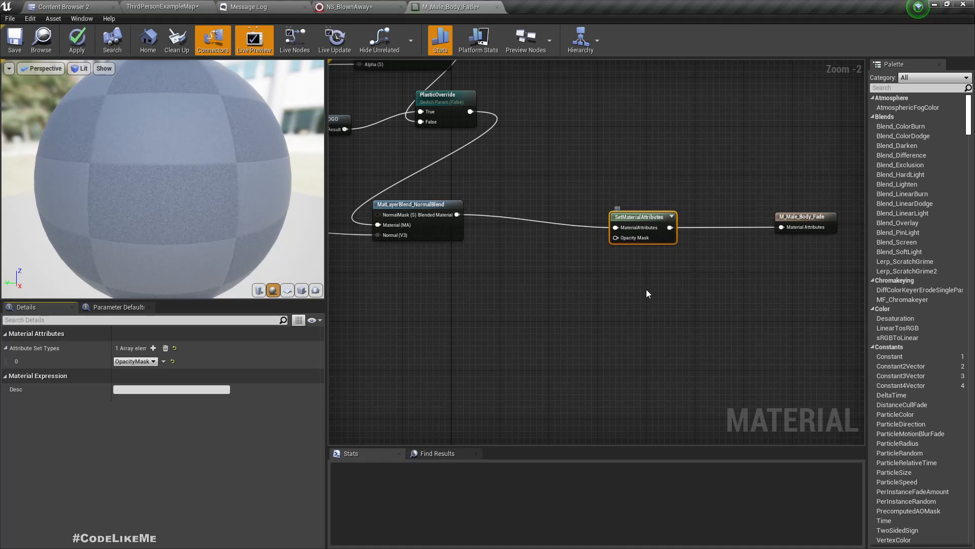
{"action": "left_click", "coordinate": [797, 213]}
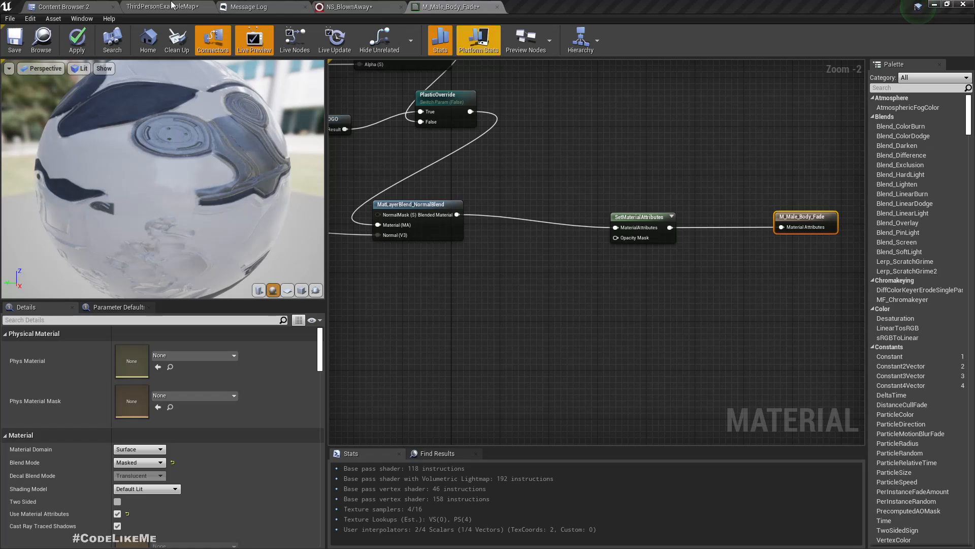
Create a Material Parameter Collection named MP_Global in the Niagara folder and open it for editing
{"action": "left_click", "coordinate": [61, 7]}
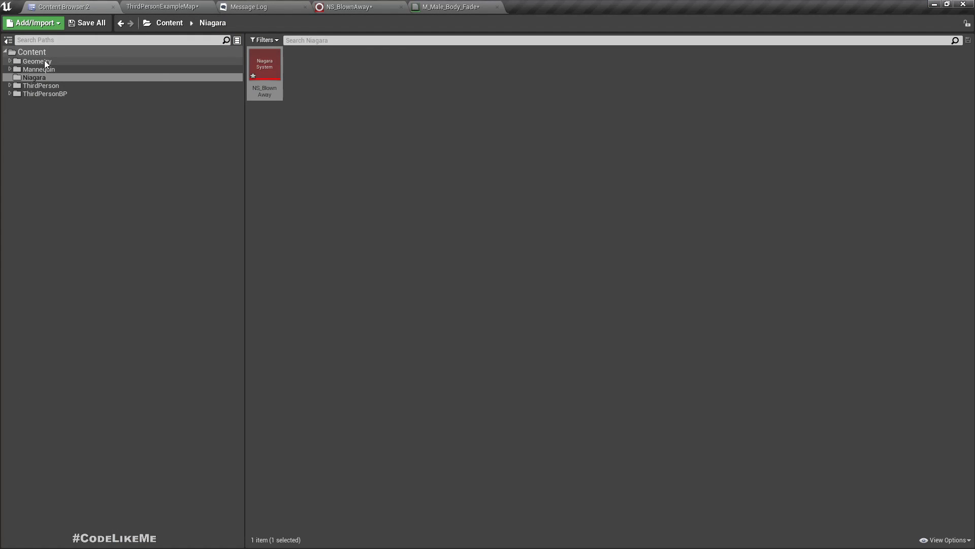
{"action": "right_click", "coordinate": [434, 120]}
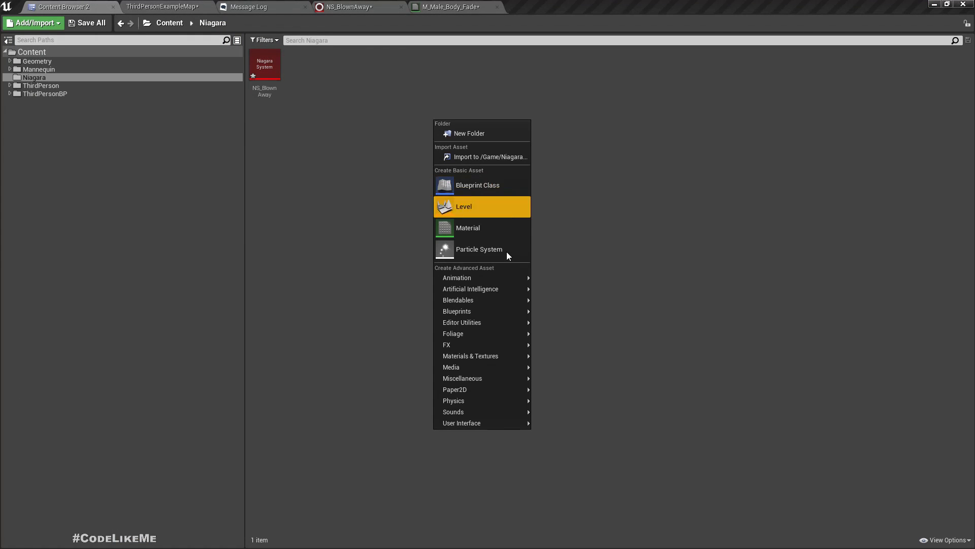
{"action": "mouse_move", "coordinate": [498, 344]}
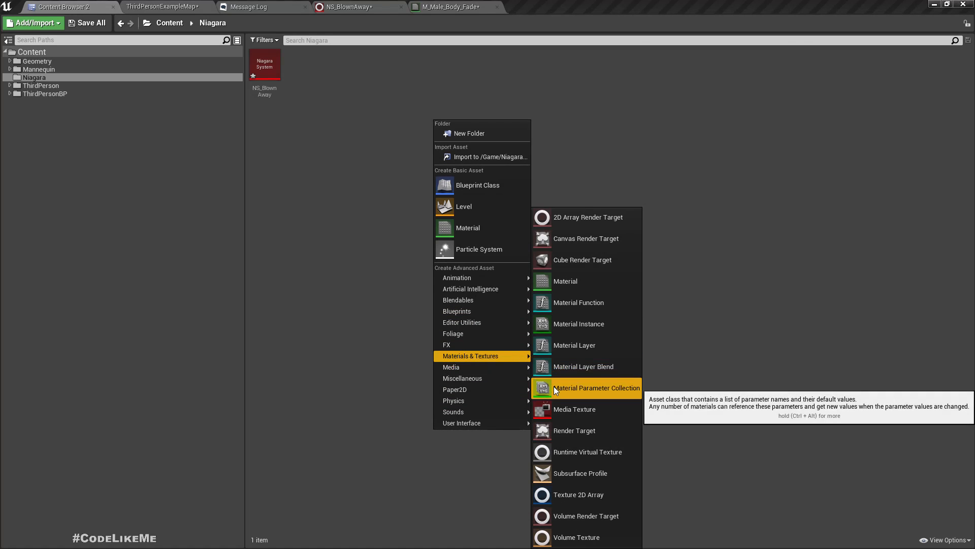
{"action": "left_click", "coordinate": [558, 388]}
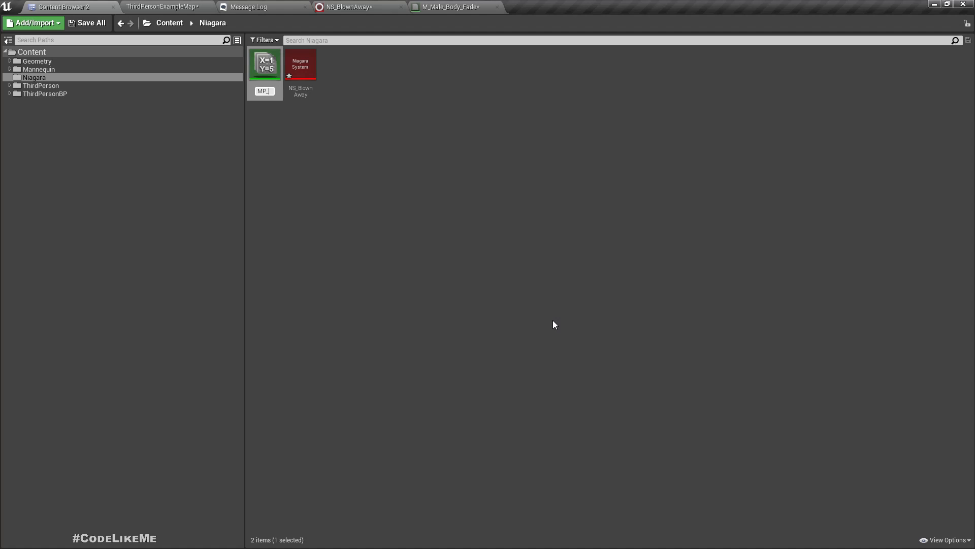
{"action": "key", "text": "Return"}
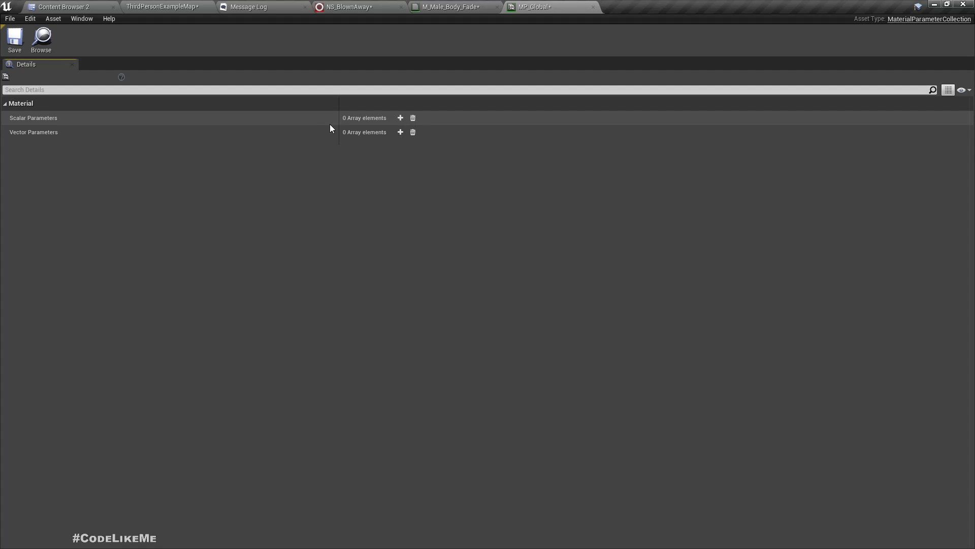
Add a scalar parameter named Level with a default value of 100 to the MP_Global collection
{"action": "left_click", "coordinate": [400, 118]}
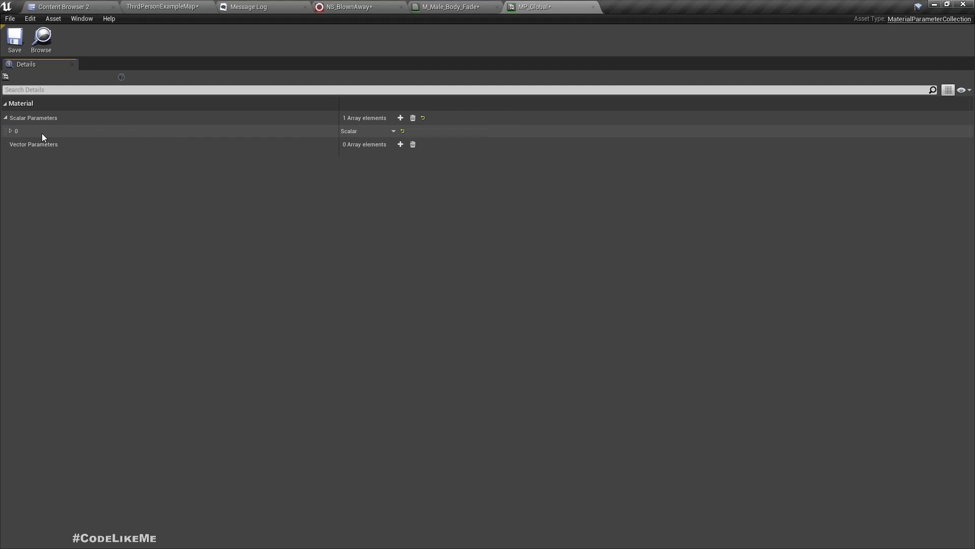
{"action": "left_click", "coordinate": [11, 131]}
{"action": "left_click", "coordinate": [378, 155]}
{"action": "type", "text": "Level"}
{"action": "key", "text": "Return"}
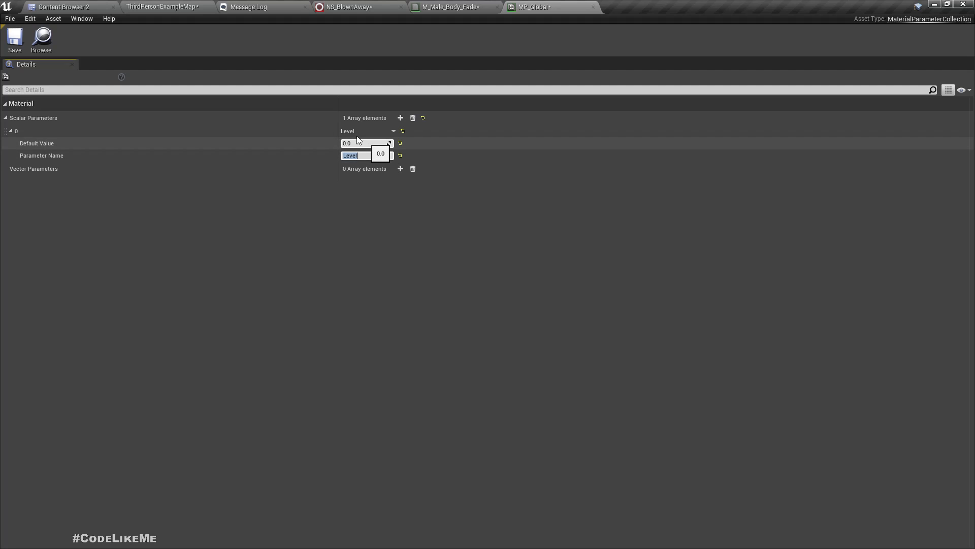
{"action": "left_click", "coordinate": [370, 144]}
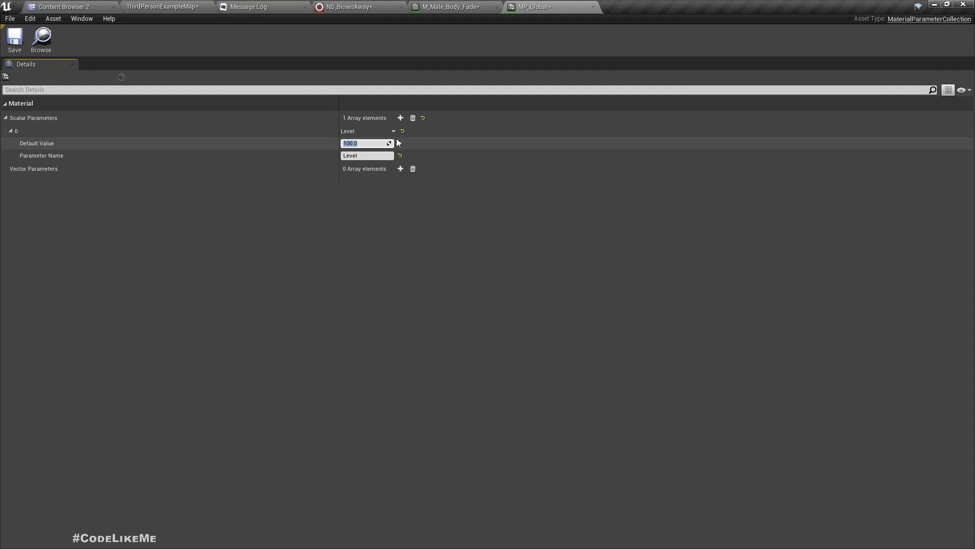
Check the ThirdPersonIdle actor's height in the level, raising it along Z to 200 as a test and undoing the move
{"action": "left_click", "coordinate": [92, 6]}
{"action": "left_click", "coordinate": [168, 5]}
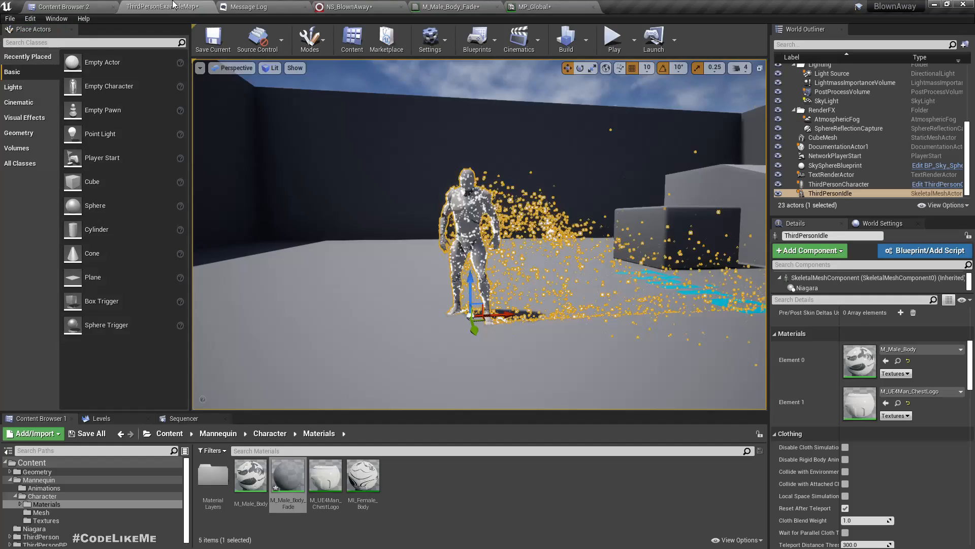
{"action": "right_click_drag", "start_coordinate": [488, 234], "coordinate": [482, 234]}
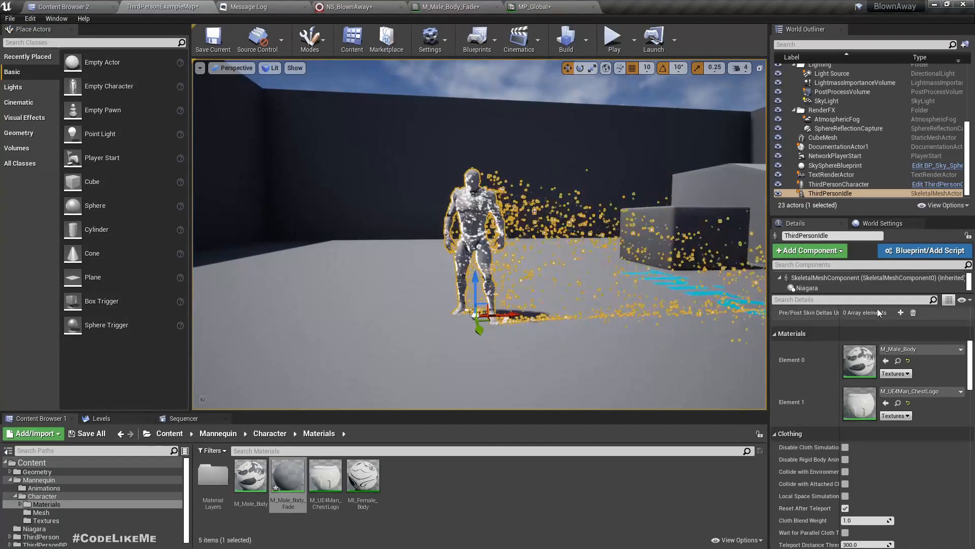
{"action": "scroll", "coordinate": [877, 325], "scroll_direction": "up", "scroll_amount": 10}
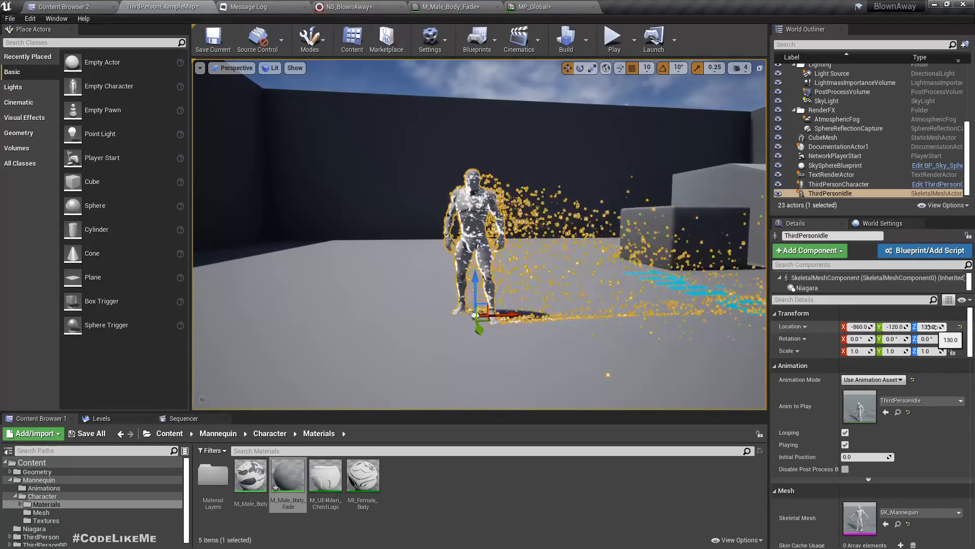
{"action": "right_click_drag", "start_coordinate": [546, 288], "coordinate": [531, 248]}
{"action": "key", "text": "w"}
{"action": "key", "text": "s"}
{"action": "key", "text": "q"}
{"action": "key", "text": "e"}
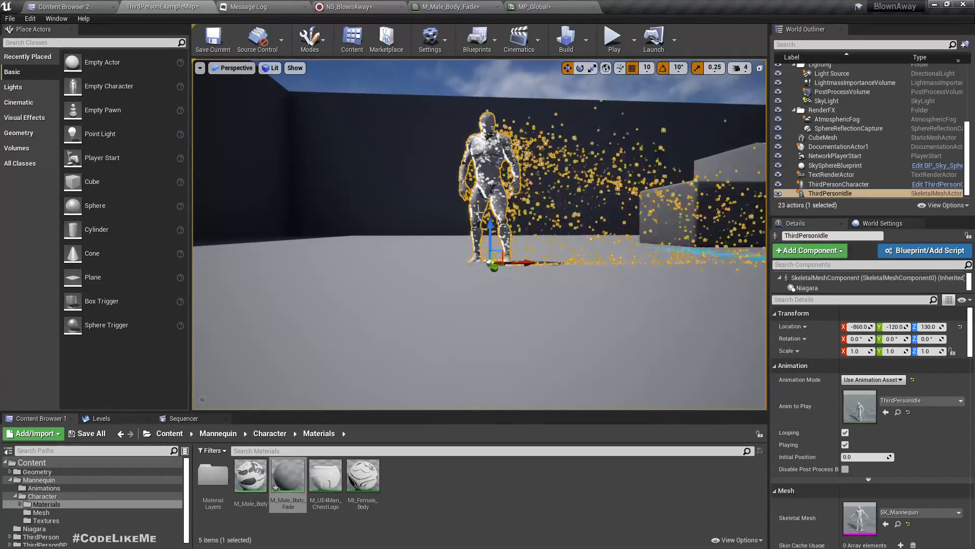
{"action": "left_click_drag", "start_coordinate": [491, 224], "coordinate": [489, 163]}
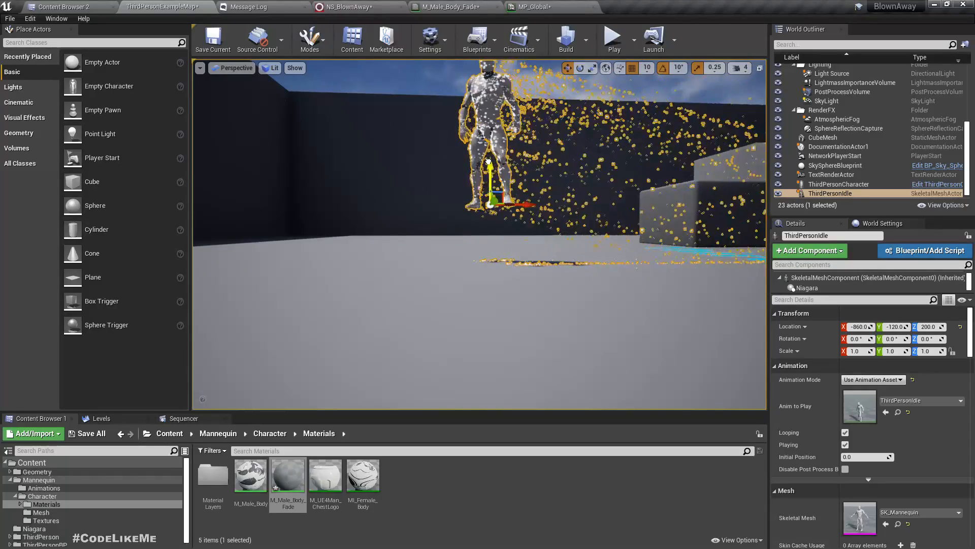
{"action": "key", "text": "ctrl+z"}
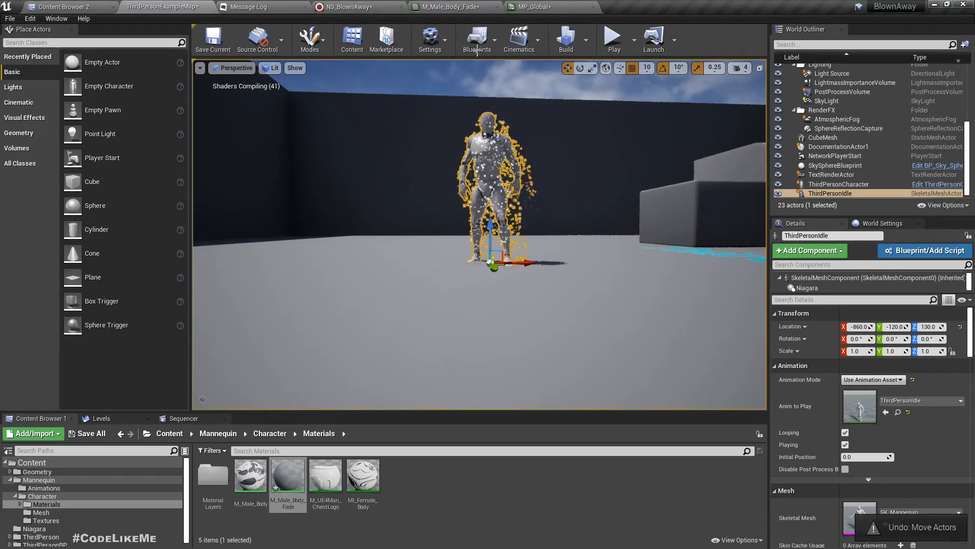
Change the default value of the Level parameter in MP_Global and return to the M_Male_Body_Fade material graph
{"action": "left_click", "coordinate": [457, 7]}
{"action": "left_click", "coordinate": [533, 6]}
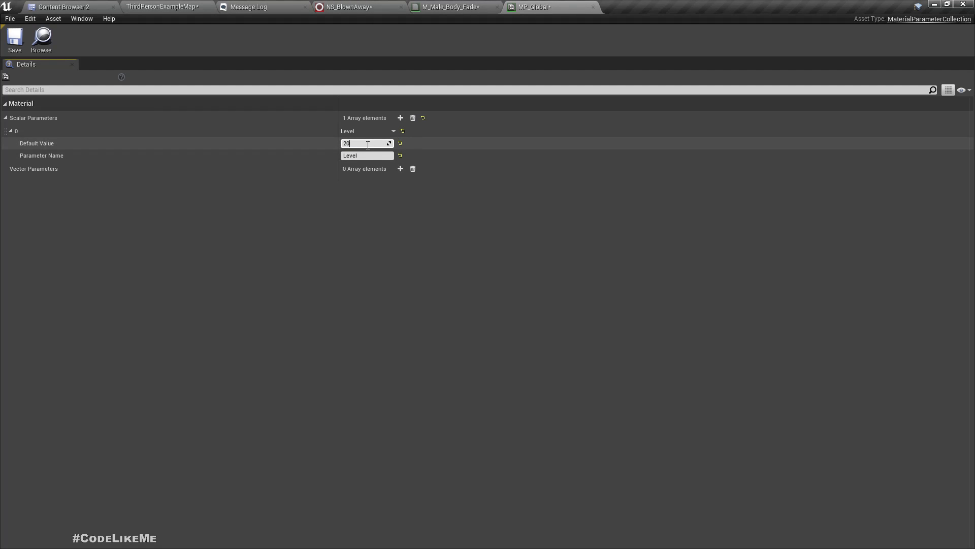
{"action": "left_click", "coordinate": [459, 6]}
Add a Collection Parameter node below MatLayerBlend_NormalBlend that reads the Level parameter from MP_Global
{"action": "right_click_drag", "start_coordinate": [468, 291], "coordinate": [475, 272]}
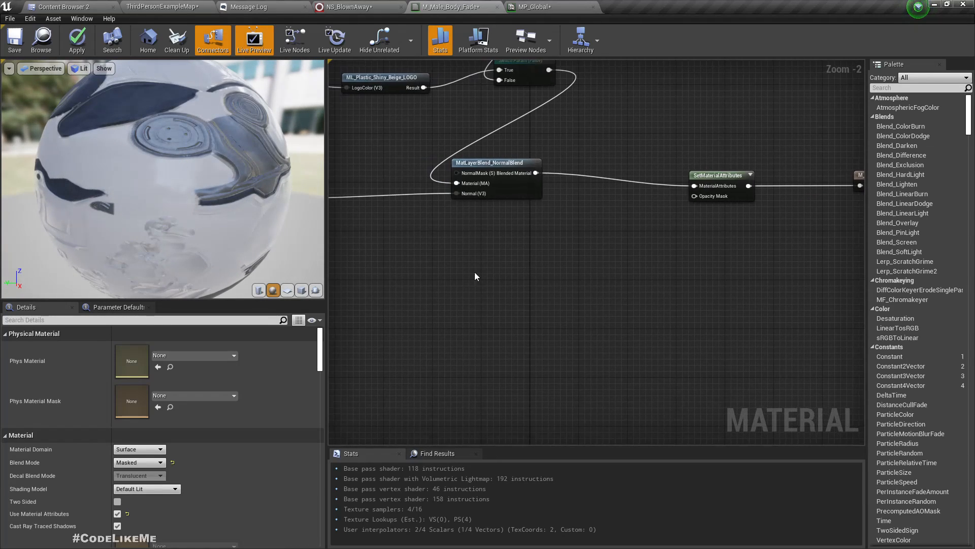
{"action": "right_click", "coordinate": [403, 282]}
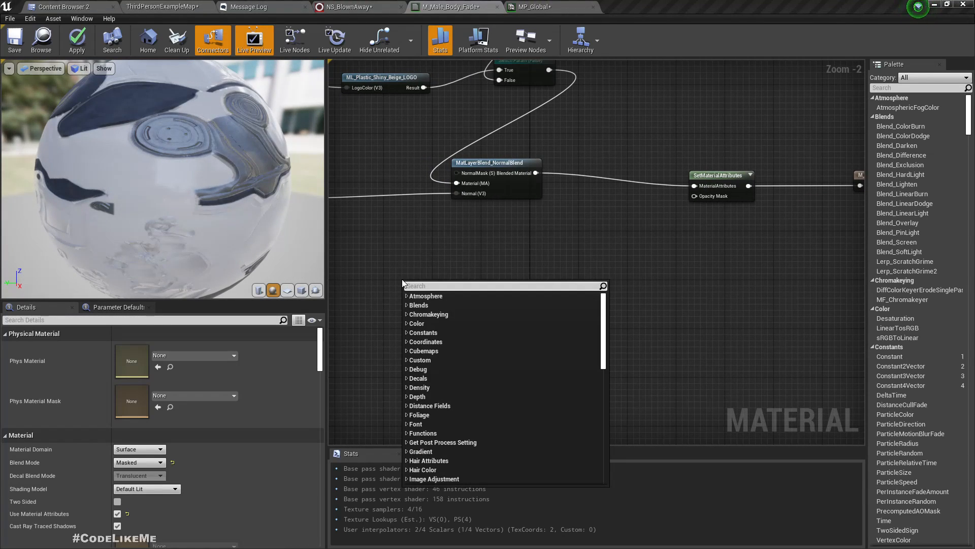
{"action": "type", "text": "colle"}
{"action": "key", "text": "Return"}
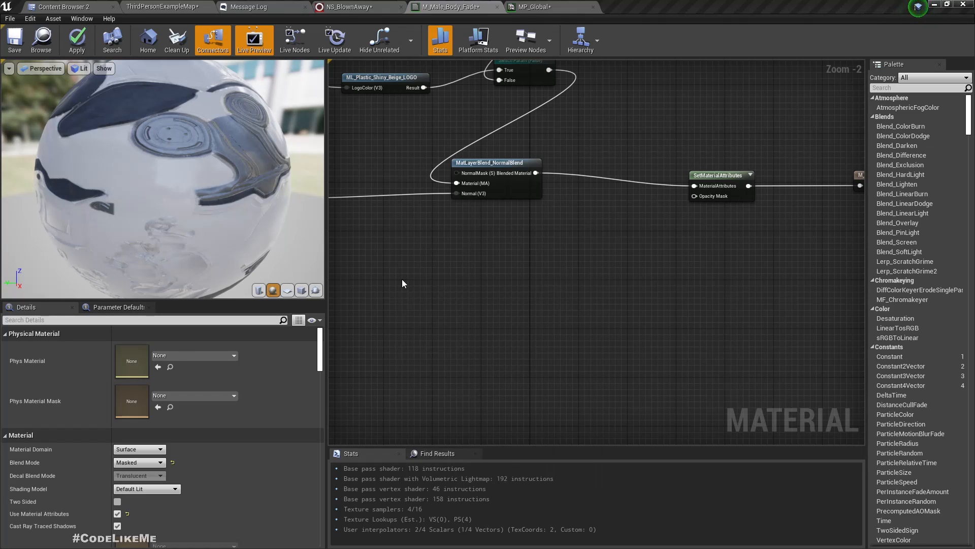
{"action": "left_click", "coordinate": [131, 387]}
{"action": "left_click", "coordinate": [138, 395]}
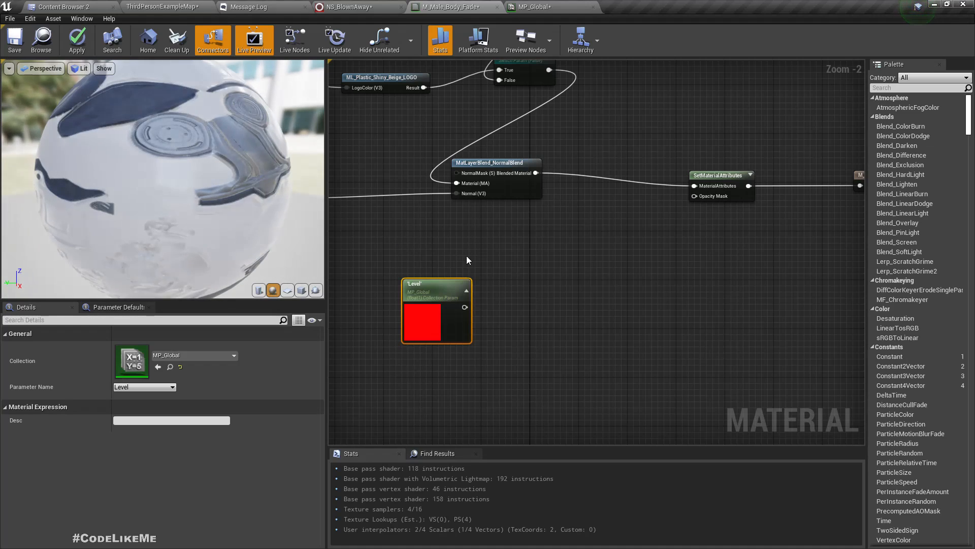
Add a WorldPosition node below the Level collection parameter node
{"action": "right_click_drag", "start_coordinate": [425, 377], "coordinate": [427, 341]}
{"action": "right_click", "coordinate": [429, 335]}
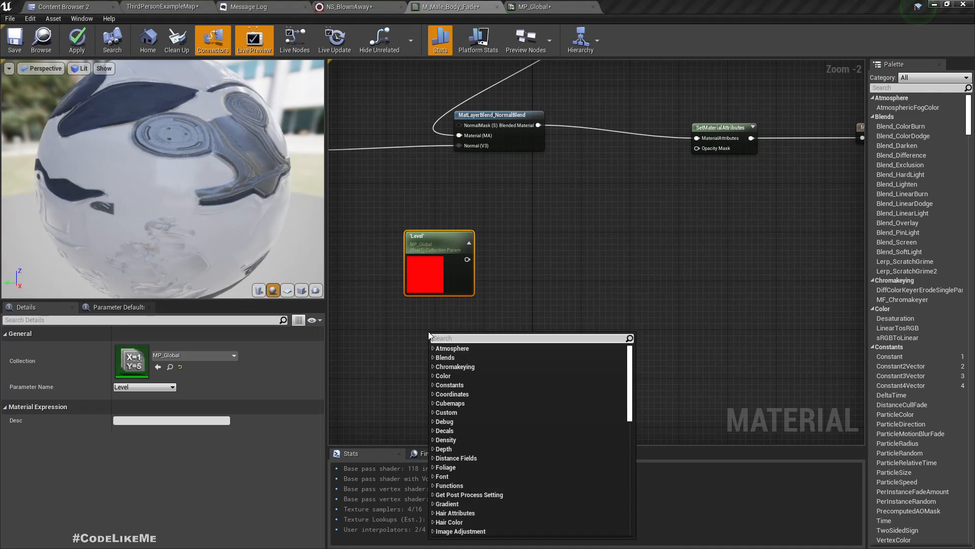
{"action": "type", "text": "worl"}
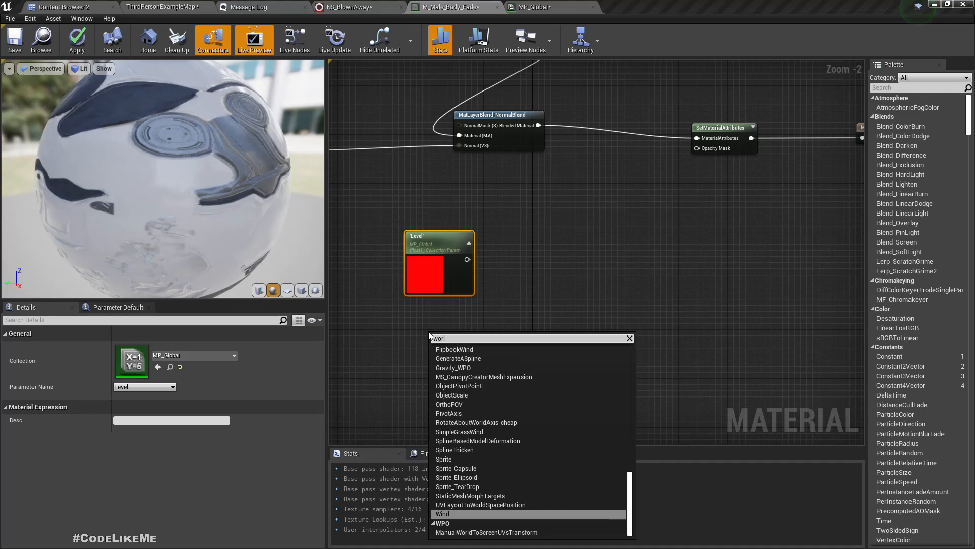
{"action": "type", "text": "d pos"}
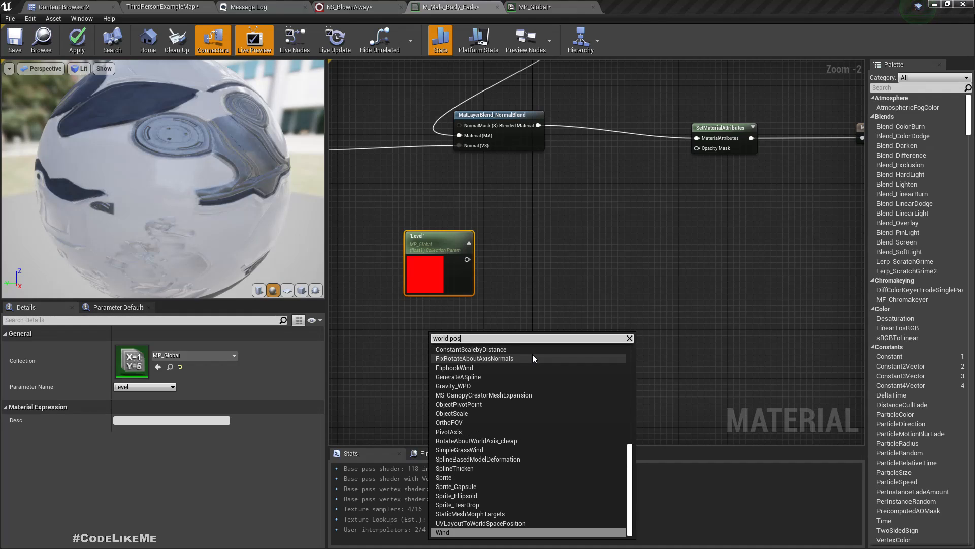
{"action": "type", "text": "ition"}
{"action": "scroll", "coordinate": [504, 457], "scroll_direction": "down", "scroll_amount": 3}
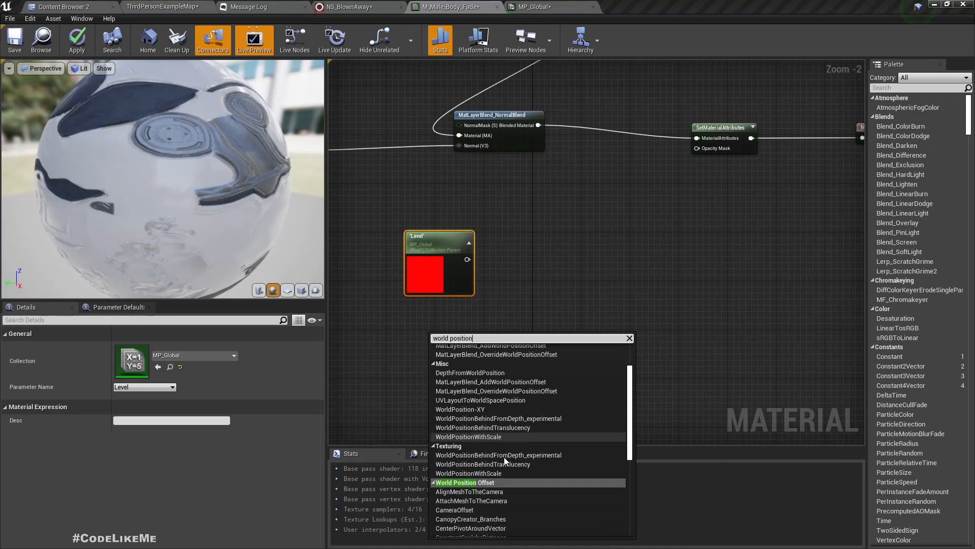
{"action": "scroll", "coordinate": [505, 457], "scroll_direction": "up", "scroll_amount": 3}
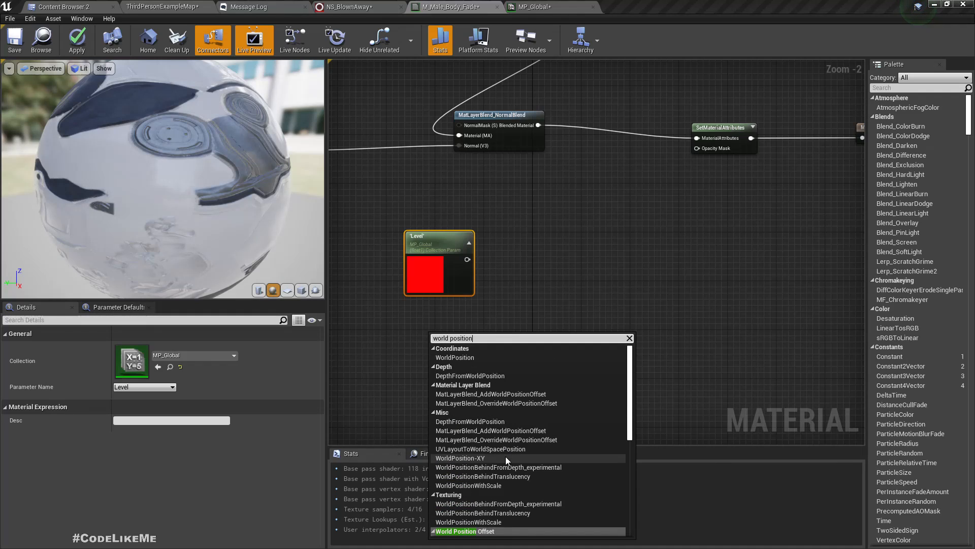
{"action": "left_click", "coordinate": [467, 358]}
Connect the Absolute World Position output to a new ComponentMask node that passes only the B channel
{"action": "left_click_drag", "start_coordinate": [472, 358], "coordinate": [514, 358]}
{"action": "type", "text": "mask"}
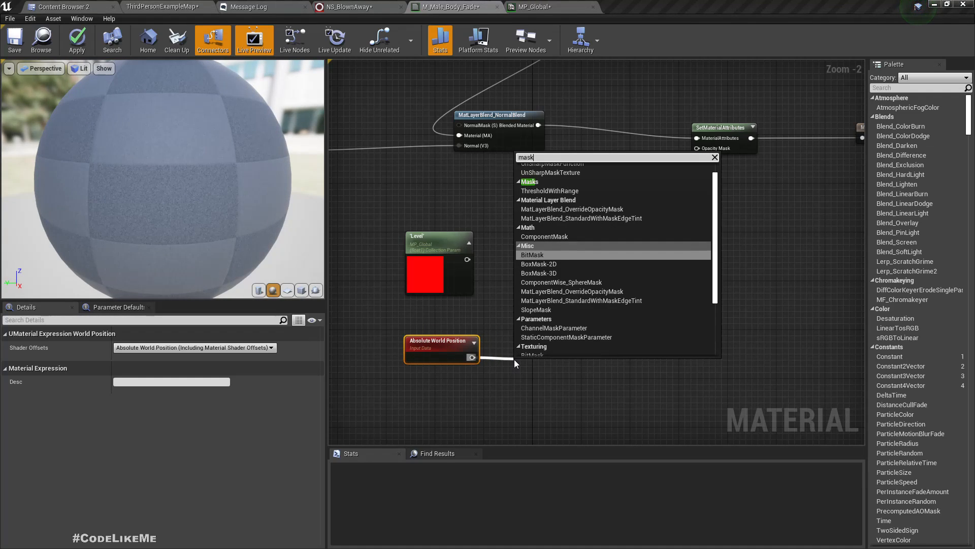
{"action": "key", "text": "Up"}
{"action": "key", "text": "Return"}
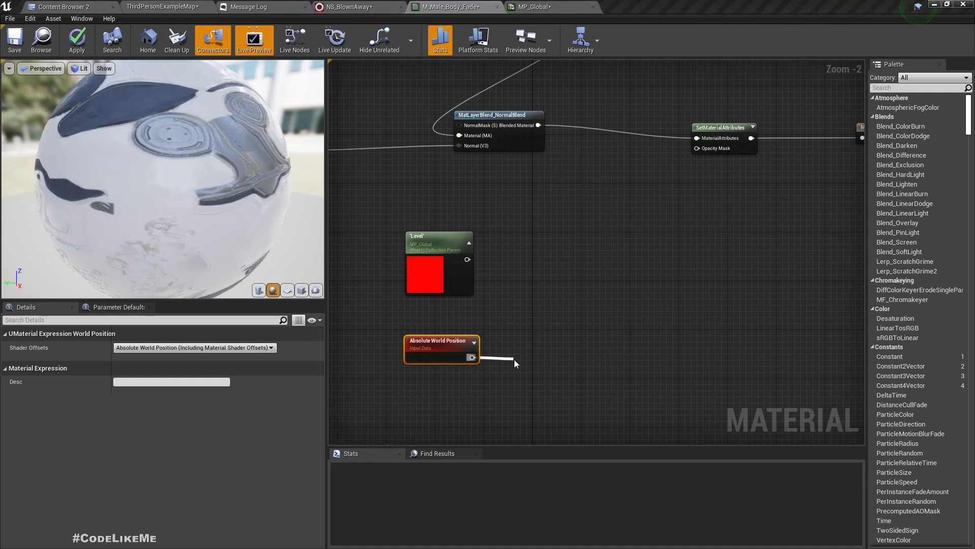
{"action": "left_click", "coordinate": [117, 347]}
{"action": "left_click", "coordinate": [117, 360]}
{"action": "left_click", "coordinate": [118, 372]}
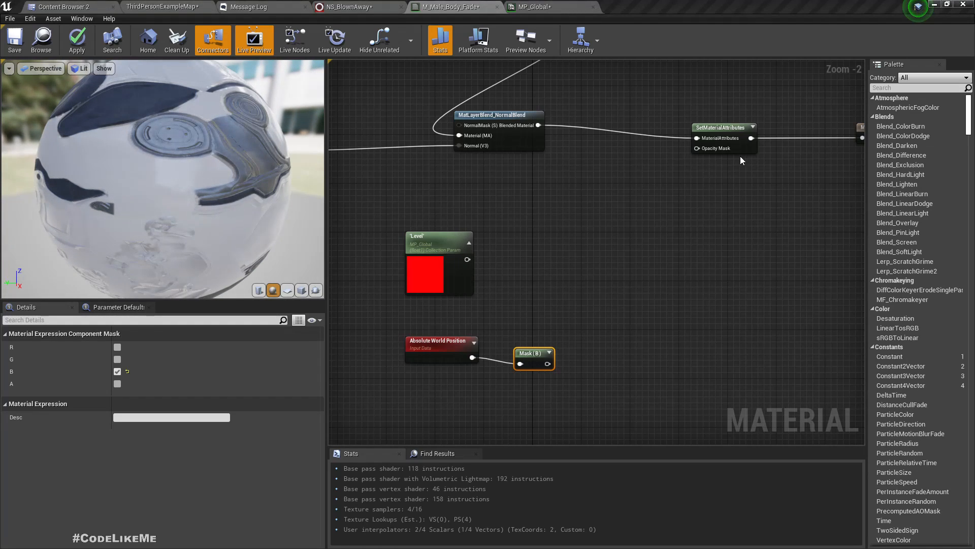
Feed the Opacity Mask input from a new If node, with Level connected to A and Mask (B) connected to B
{"action": "left_click_drag", "start_coordinate": [710, 149], "coordinate": [653, 261]}
{"action": "type", "text": "If"}
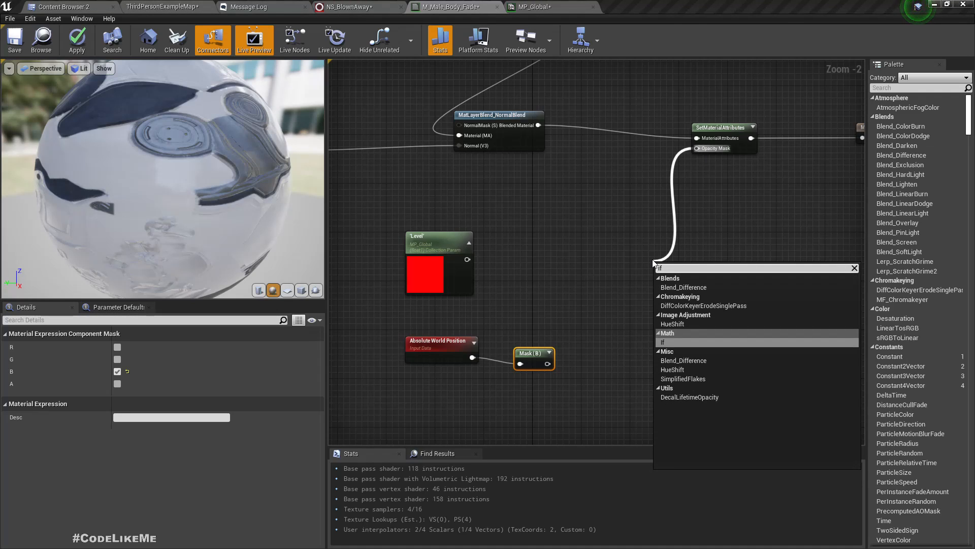
{"action": "key", "text": "Return"}
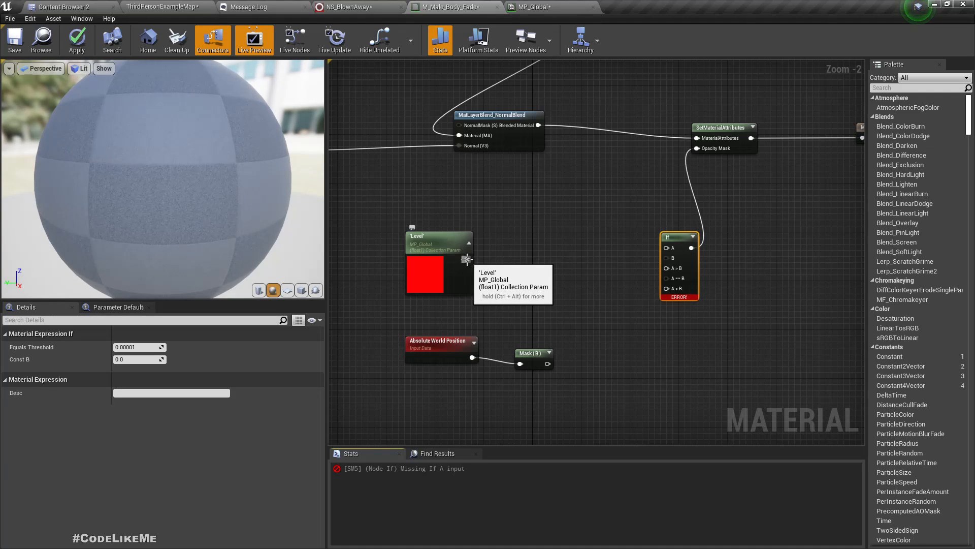
{"action": "left_click_drag", "start_coordinate": [467, 259], "coordinate": [666, 248]}
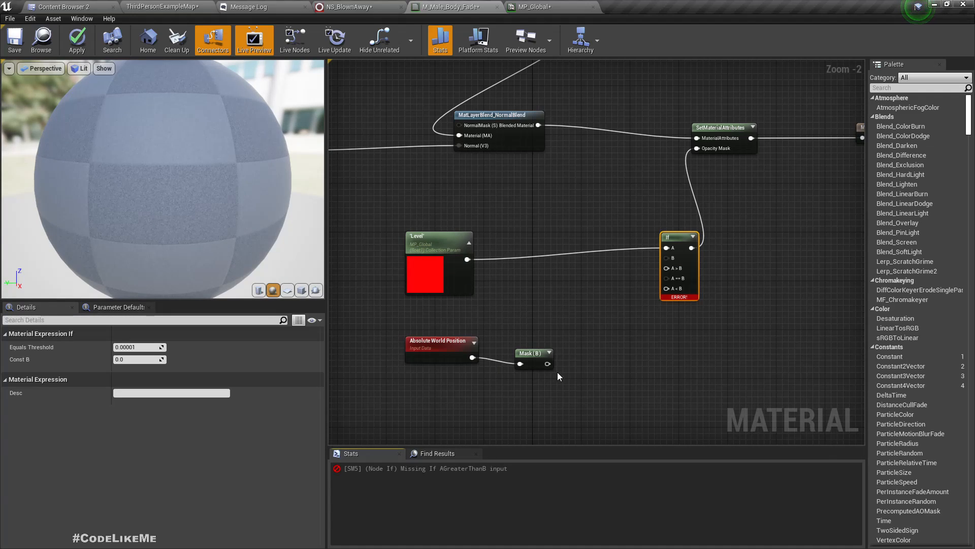
{"action": "left_click_drag", "start_coordinate": [547, 363], "coordinate": [669, 259]}
{"action": "left_click_drag", "start_coordinate": [524, 352], "coordinate": [523, 344]}
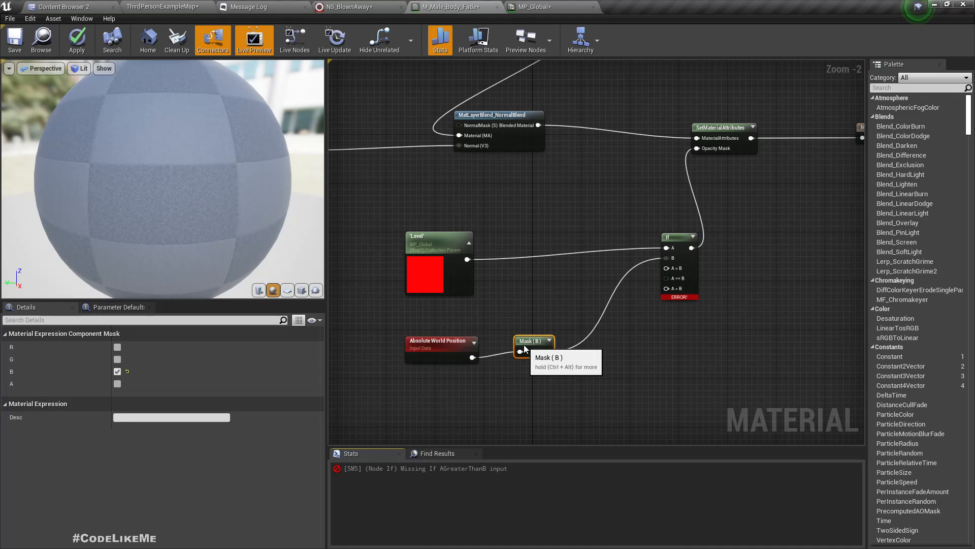
Move SetMaterialAttributes closer to the output node and feed the If node's A > B input from a new Constant of 1
{"action": "right_click_drag", "start_coordinate": [726, 301], "coordinate": [658, 296]}
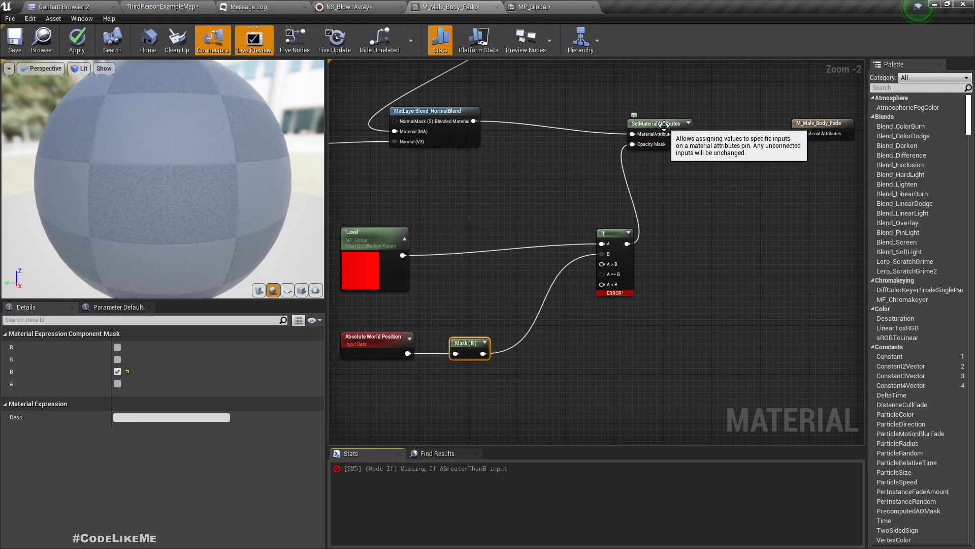
{"action": "left_click_drag", "start_coordinate": [655, 124], "coordinate": [703, 124]}
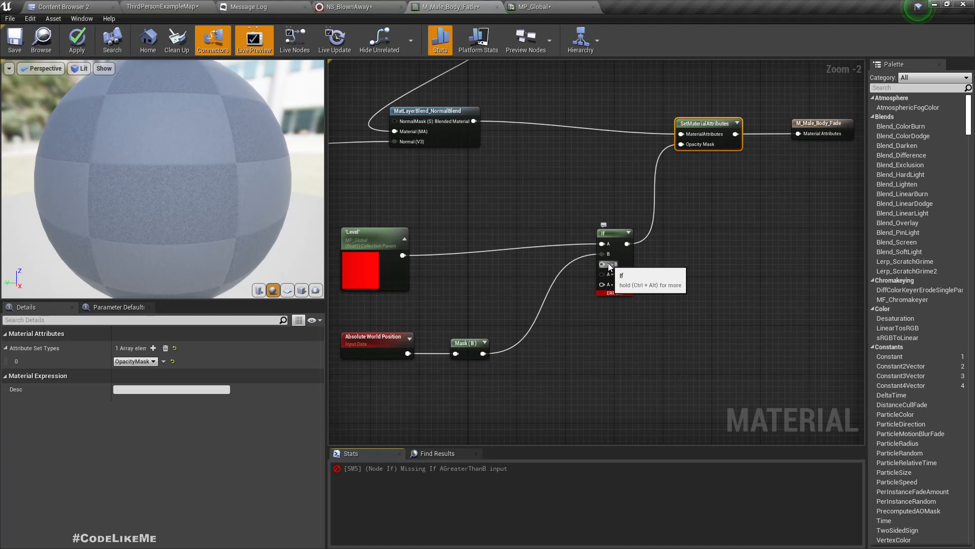
{"action": "scroll", "coordinate": [610, 267], "scroll_direction": "up", "scroll_amount": 2}
{"action": "left_click_drag", "start_coordinate": [600, 264], "coordinate": [561, 329]}
{"action": "type", "text": "constant"}
{"action": "key", "text": "Return"}
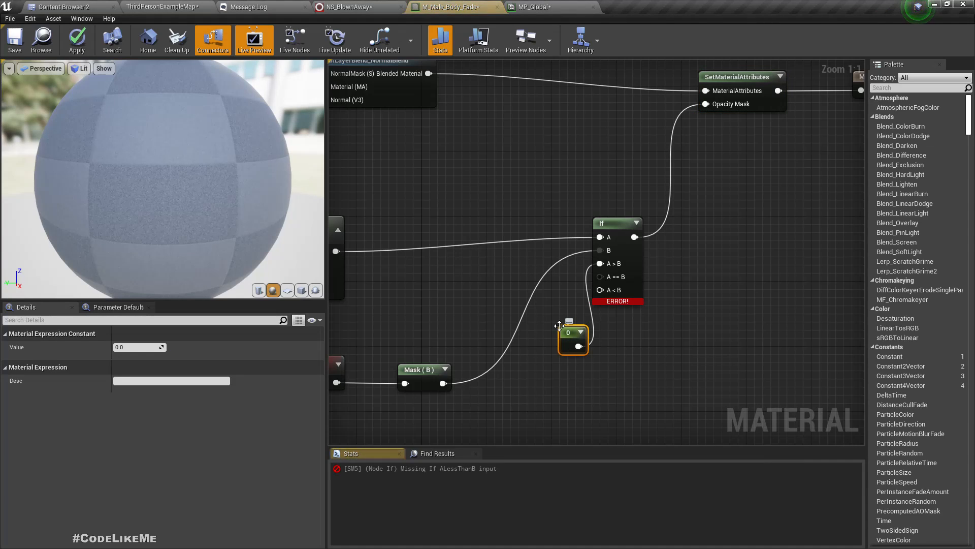
{"action": "left_click", "coordinate": [136, 347]}
{"action": "type", "text": "1"}
{"action": "key", "text": "Return"}
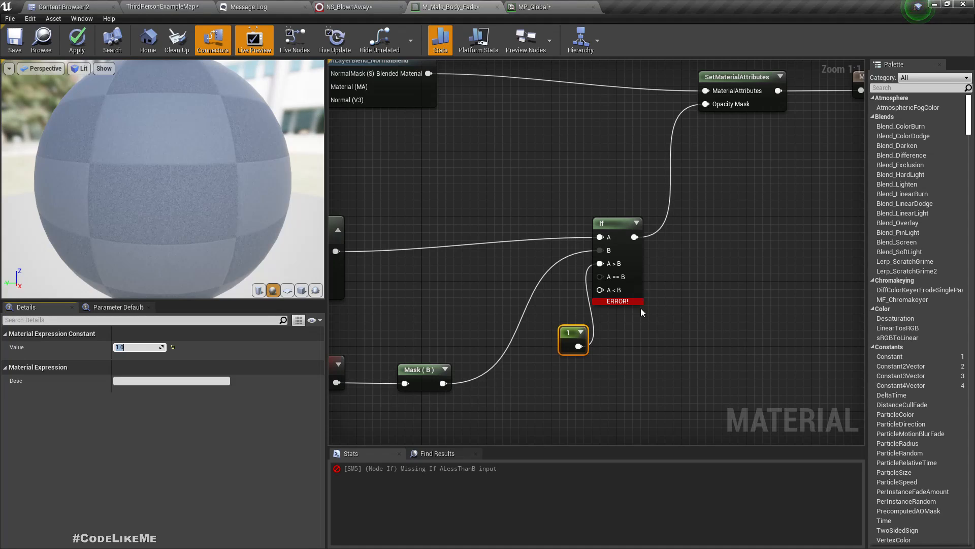
Feed the If node's A == B and A < B inputs from a new Constant of 0 and apply the material
{"action": "left_click_drag", "start_coordinate": [566, 335], "coordinate": [534, 323]}
{"action": "left_click_drag", "start_coordinate": [601, 290], "coordinate": [573, 368]}
{"action": "type", "text": "const"}
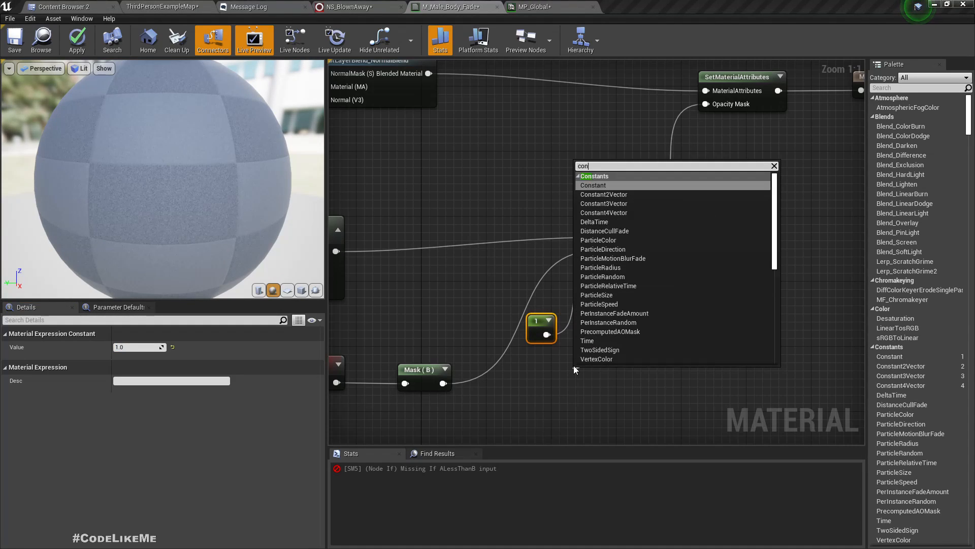
{"action": "key", "text": "Return"}
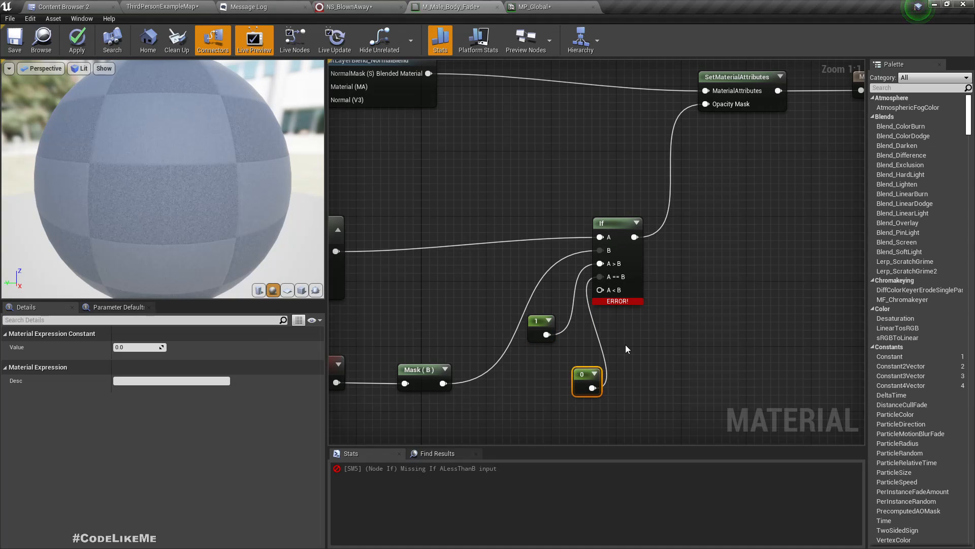
{"action": "left_click_drag", "start_coordinate": [601, 290], "coordinate": [546, 364]}
{"action": "left_click", "coordinate": [77, 41]}
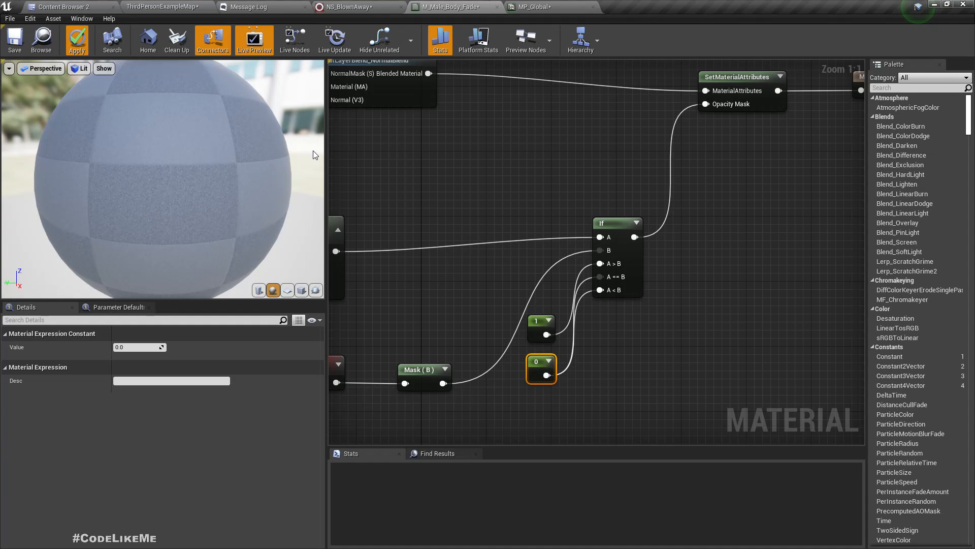
Assign M_Male_Body_Fade to material Element 0 of the ThirdPersonIdle actor in ThirdPersonExampleMap
{"action": "left_click", "coordinate": [528, 8]}
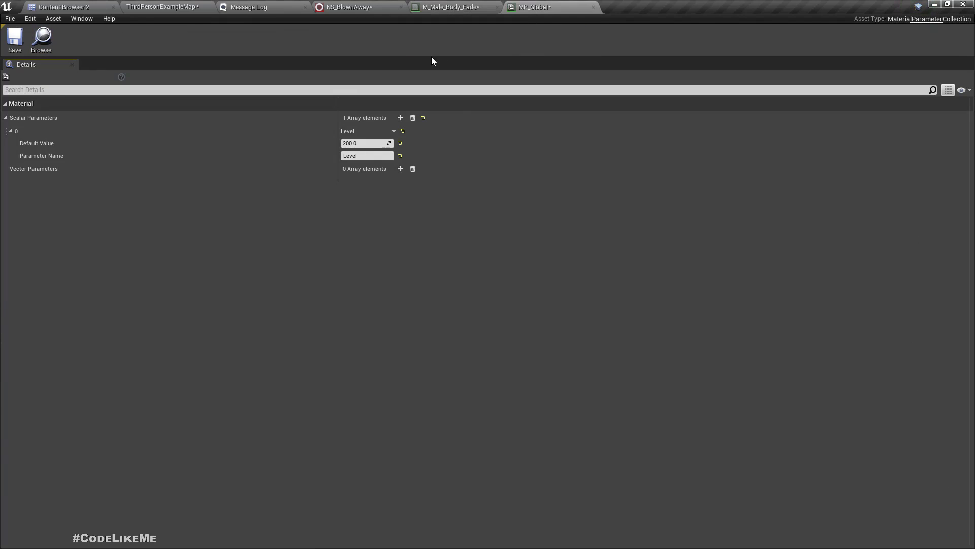
{"action": "left_click", "coordinate": [175, 6]}
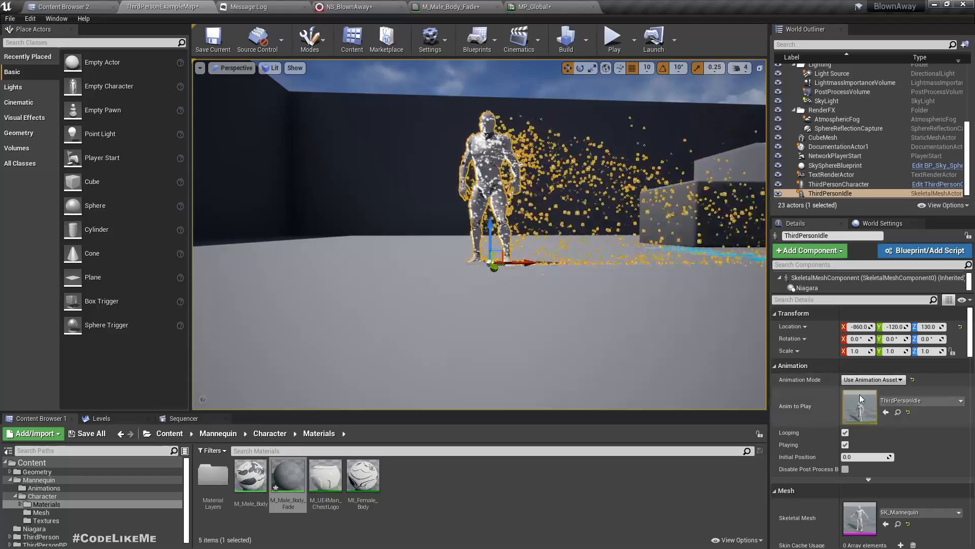
{"action": "scroll", "coordinate": [869, 407], "scroll_direction": "down", "scroll_amount": 5}
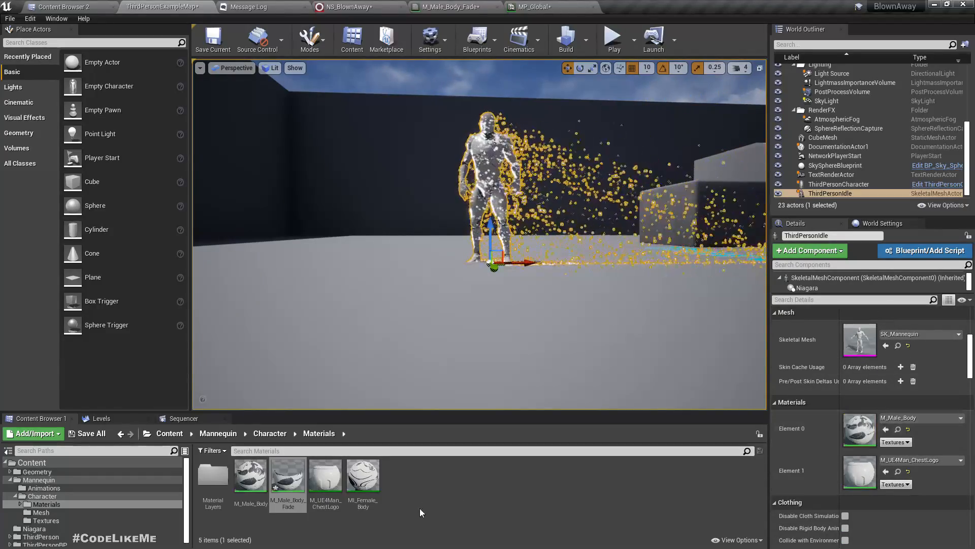
{"action": "left_click_drag", "start_coordinate": [288, 475], "coordinate": [861, 437]}
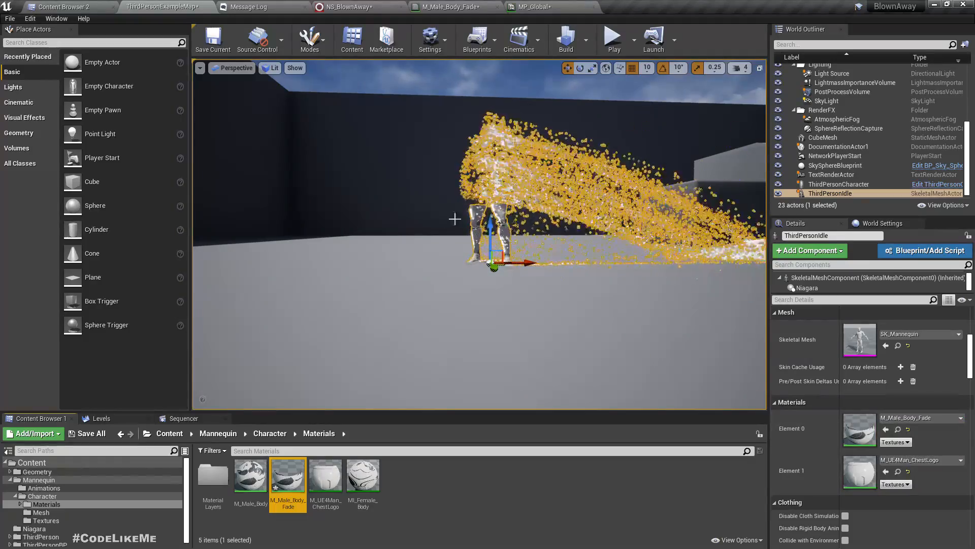
Examine the masked mannequin and its particle stream from several distances and angles, without the editor overlays and selection outline
{"action": "right_click_drag", "start_coordinate": [480, 233], "coordinate": [515, 233]}
{"action": "key", "text": "w"}
{"action": "key", "text": "s"}
{"action": "key", "text": "s"}
{"action": "mouse_move", "coordinate": [480, 233]}
{"action": "right_mouse_down"}
{"action": "mouse_move", "coordinate": [501, 239]}
{"action": "mouse_move", "coordinate": [472, 236]}
{"action": "mouse_move", "coordinate": [490, 233]}
{"action": "right_mouse_up"}
{"action": "key", "text": "w"}
{"action": "right_click_drag", "start_coordinate": [433, 217], "coordinate": [431, 229]}
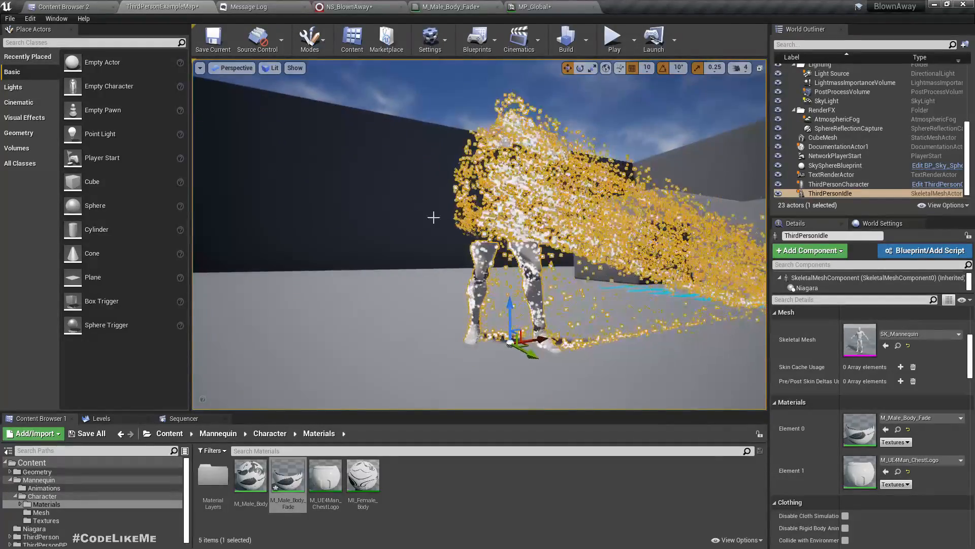
{"action": "key", "text": "g"}
{"action": "right_click_drag", "start_coordinate": [420, 182], "coordinate": [407, 149]}
{"action": "key", "text": "g"}
{"action": "key", "text": "w"}
{"action": "key", "text": "s"}
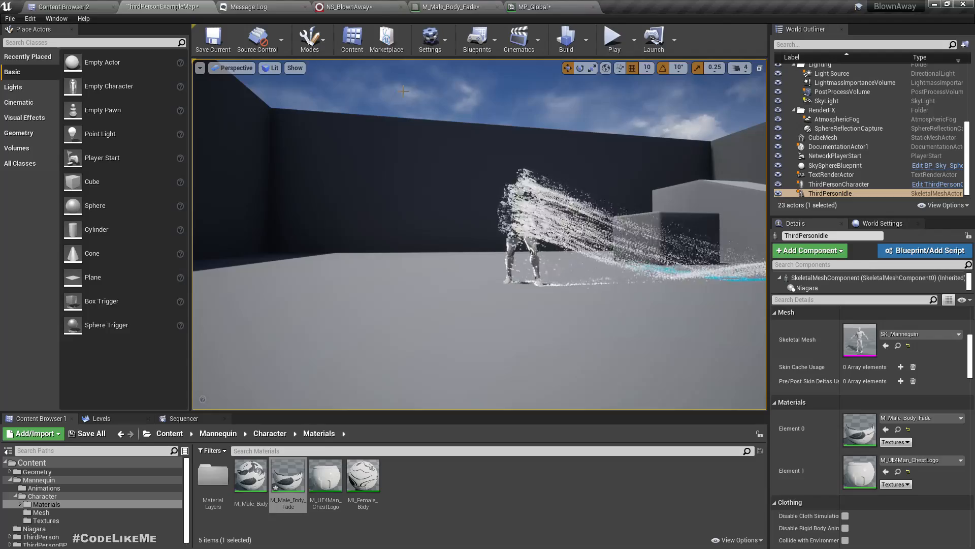
{"action": "left_click", "coordinate": [420, 101]}
{"action": "key", "text": "w"}
{"action": "right_click_drag", "start_coordinate": [435, 237], "coordinate": [418, 237]}
{"action": "key", "text": "s"}
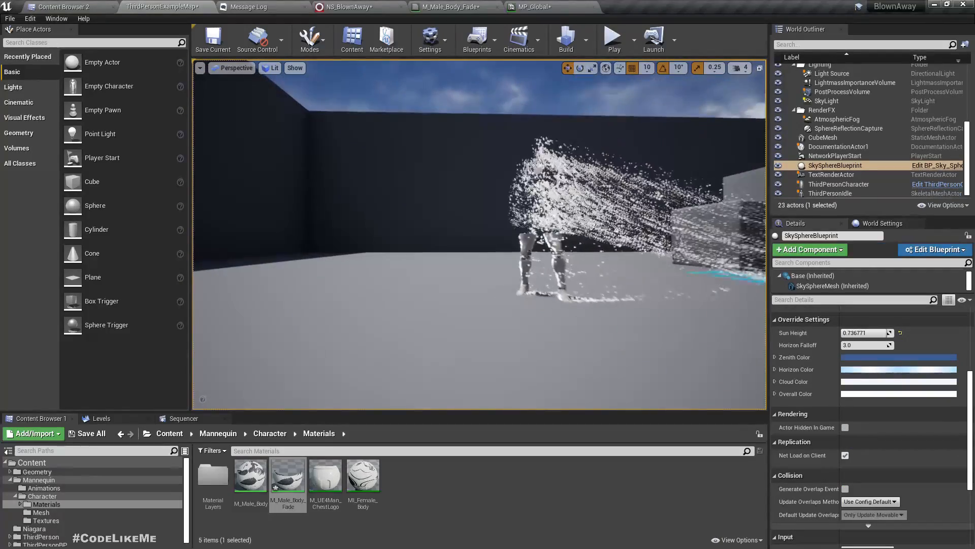
Detach MP_Global into a floating window over the level viewport and frame the mannequin beside it
{"action": "left_click_drag", "start_coordinate": [538, 6], "coordinate": [670, 212]}
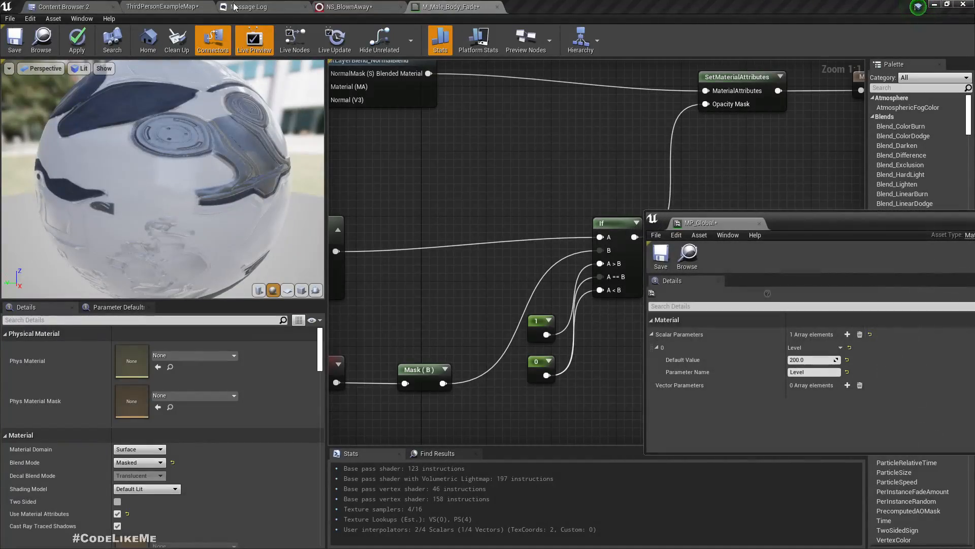
{"action": "left_click", "coordinate": [183, 6]}
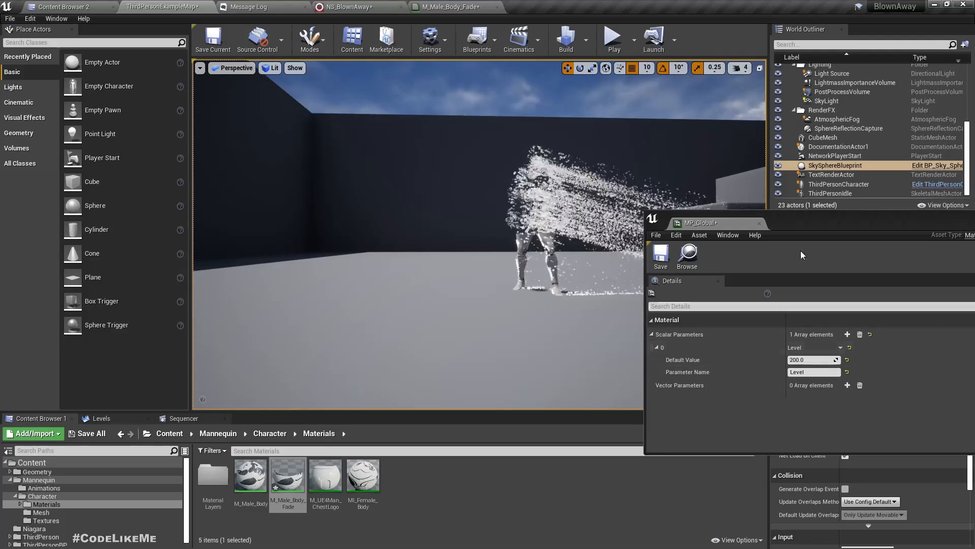
{"action": "right_click_drag", "start_coordinate": [463, 222], "coordinate": [485, 218]}
{"action": "key", "text": "w"}
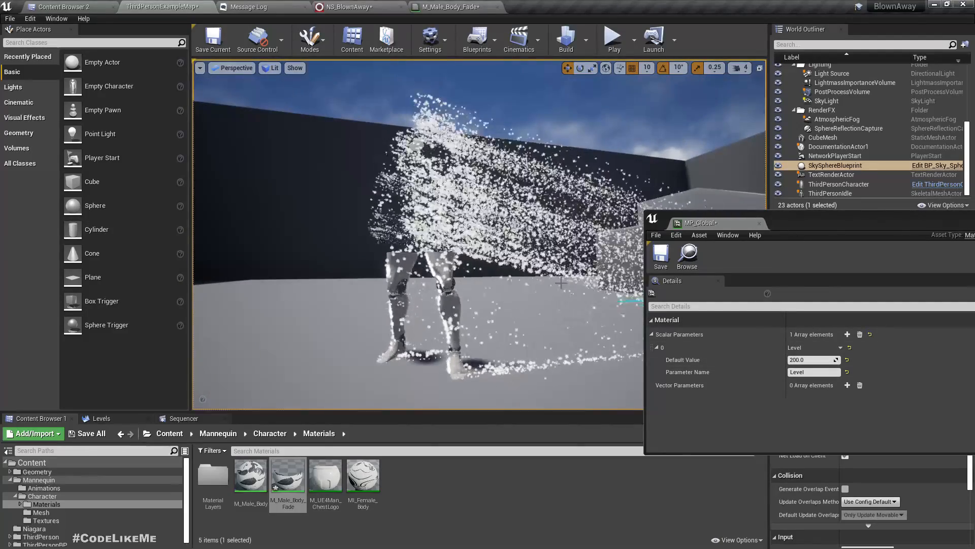
Set the default value of MP_Global's Level parameter to about 311.62 and dock its window back with the other editors
{"action": "left_click_drag", "start_coordinate": [823, 359], "coordinate": [803, 360]}
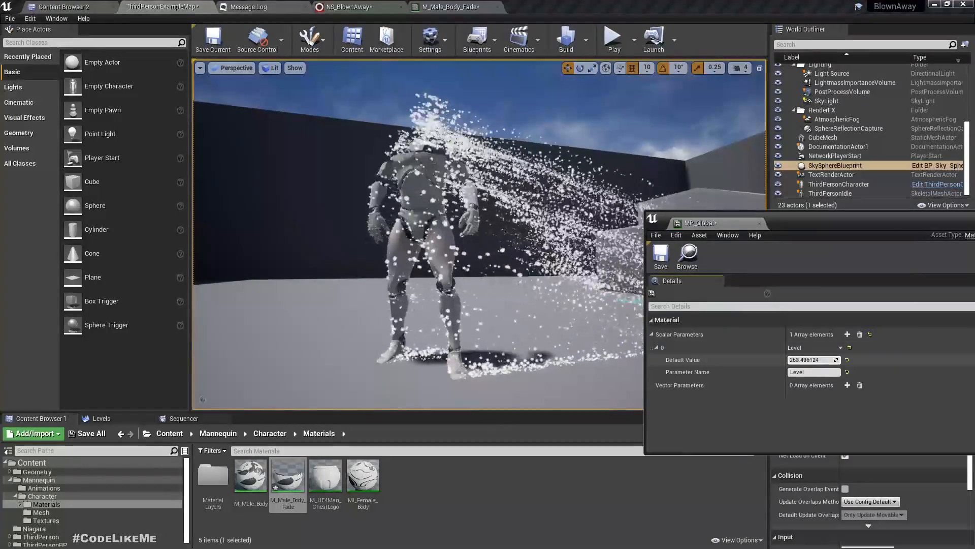
{"action": "mouse_move", "coordinate": [813, 360]}
{"action": "left_mouse_down"}
{"action": "mouse_move", "coordinate": [836, 360]}
{"action": "mouse_move", "coordinate": [804, 360]}
{"action": "mouse_move", "coordinate": [821, 360]}
{"action": "left_mouse_up"}
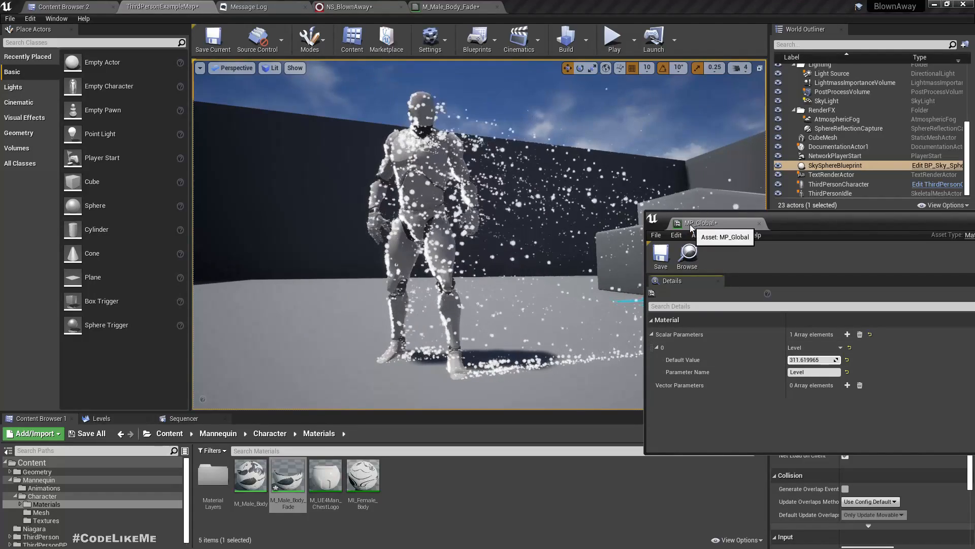
{"action": "left_click_drag", "start_coordinate": [690, 224], "coordinate": [567, 5]}
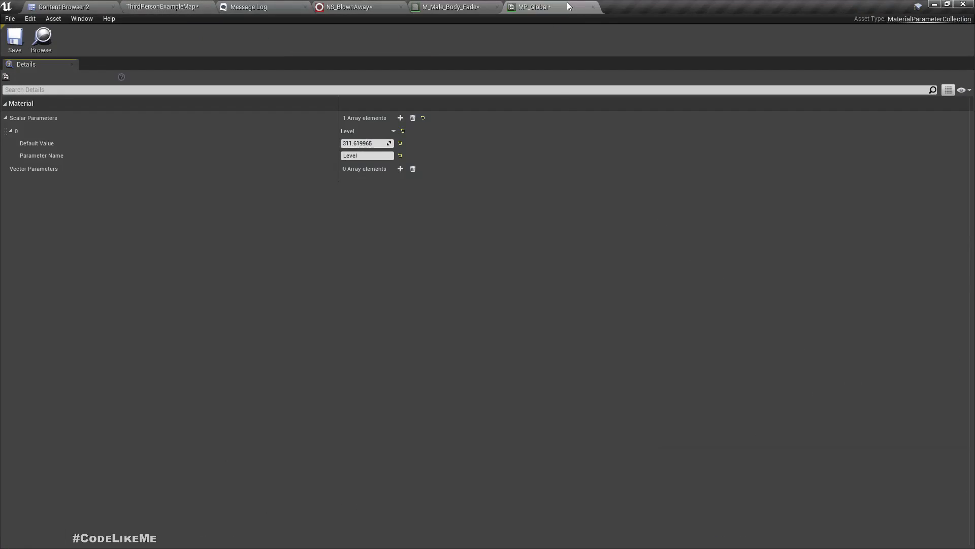
Move the constant 1 node nearer the Level connection and delete the constant 0 node in M_Male_Body_Fade
{"action": "left_click", "coordinate": [453, 5]}
{"action": "right_click_drag", "start_coordinate": [418, 298], "coordinate": [522, 241]}
{"action": "right_click_drag", "start_coordinate": [712, 338], "coordinate": [649, 318]}
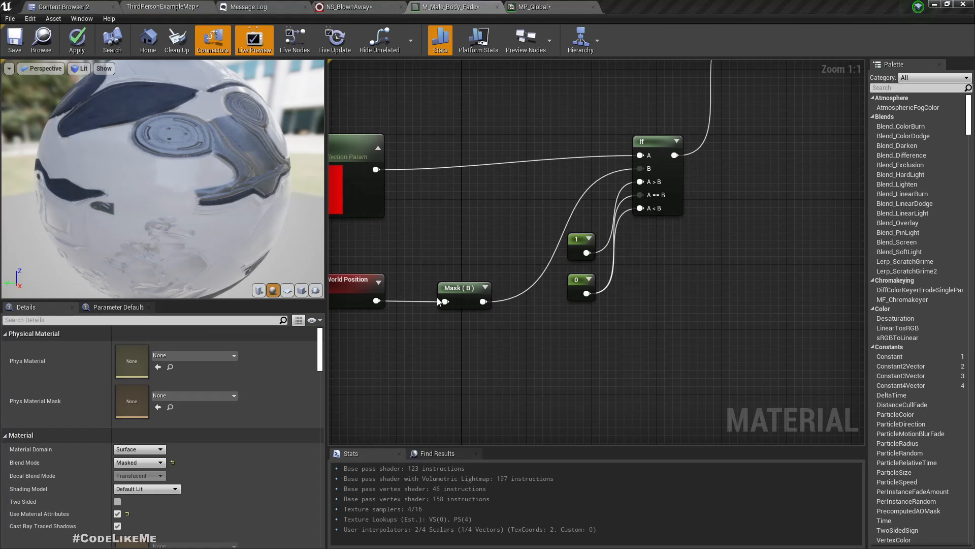
{"action": "left_click_drag", "start_coordinate": [611, 354], "coordinate": [575, 243]}
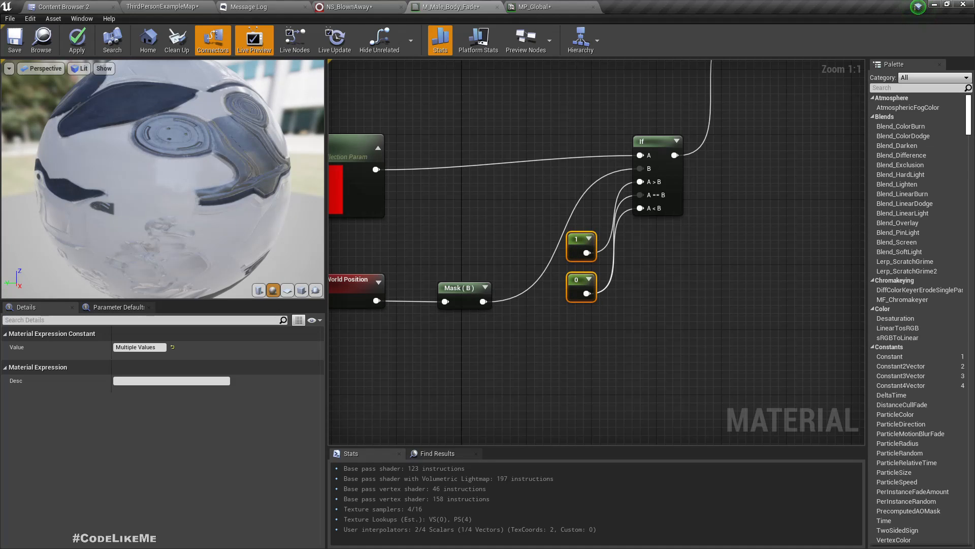
{"action": "left_click_drag", "start_coordinate": [582, 254], "coordinate": [589, 319]}
{"action": "left_click", "coordinate": [638, 313]}
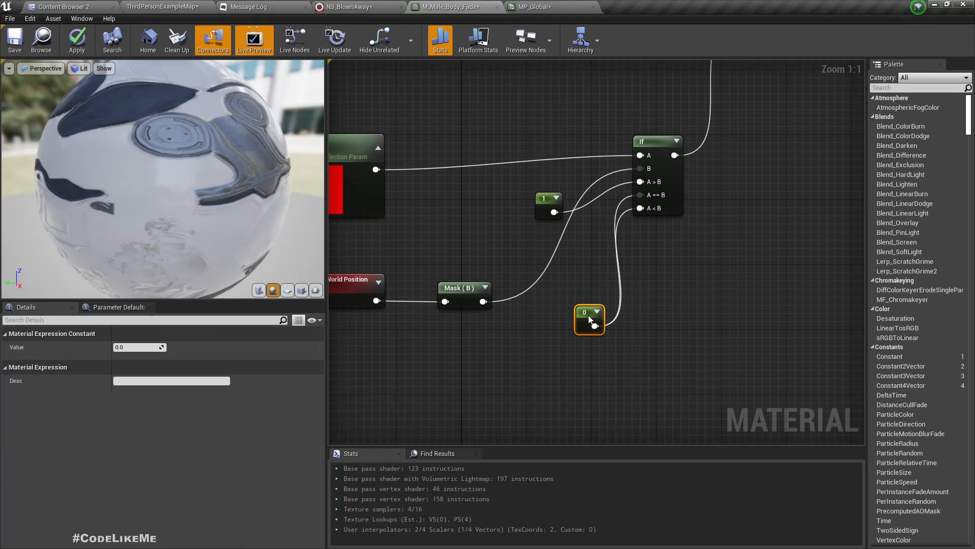
{"action": "key", "text": "Delete"}
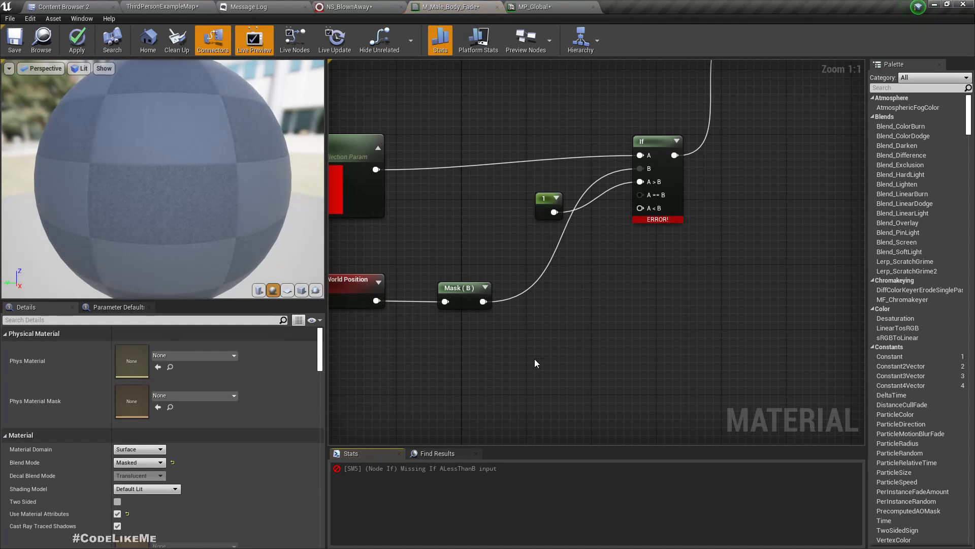
{"action": "right_click", "coordinate": [534, 358]}
{"action": "type", "text": "temporal"}
{"action": "key", "text": "Return"}
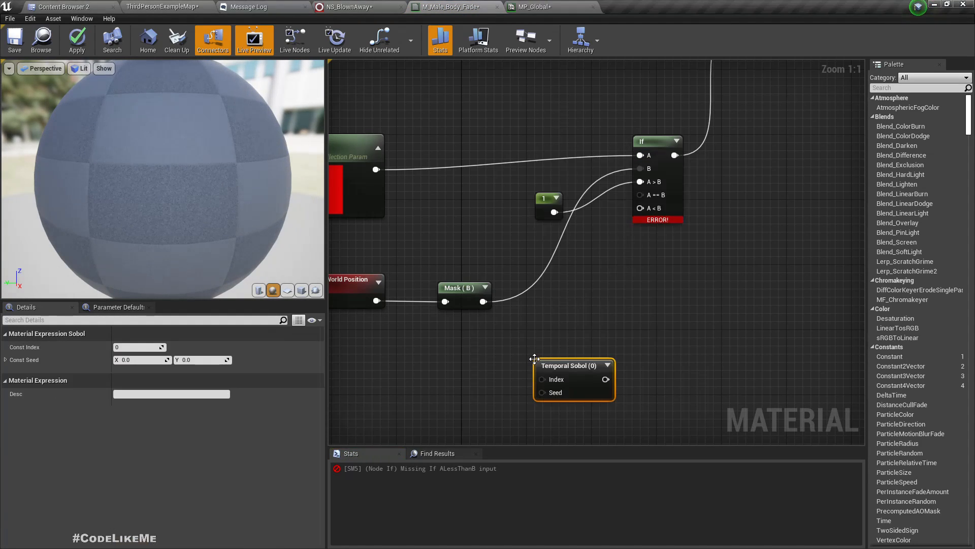
{"action": "key", "text": "Delete"}
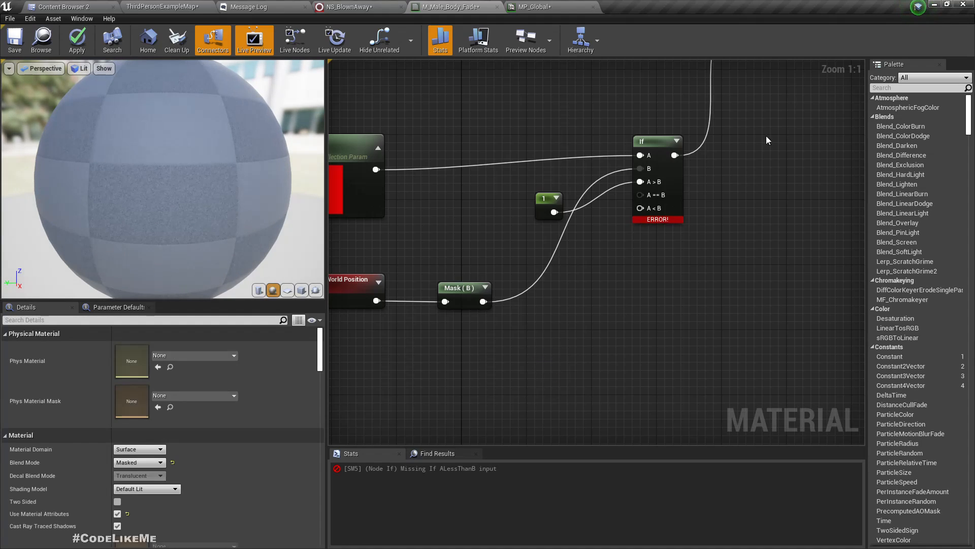
Feed both the A == B and A < B inputs of the If node from a new DitherTemporalAA node
{"action": "left_click_drag", "start_coordinate": [639, 196], "coordinate": [583, 307]}
{"action": "type", "text": "tempor"}
{"action": "key", "text": "Up"}
{"action": "key", "text": "Return"}
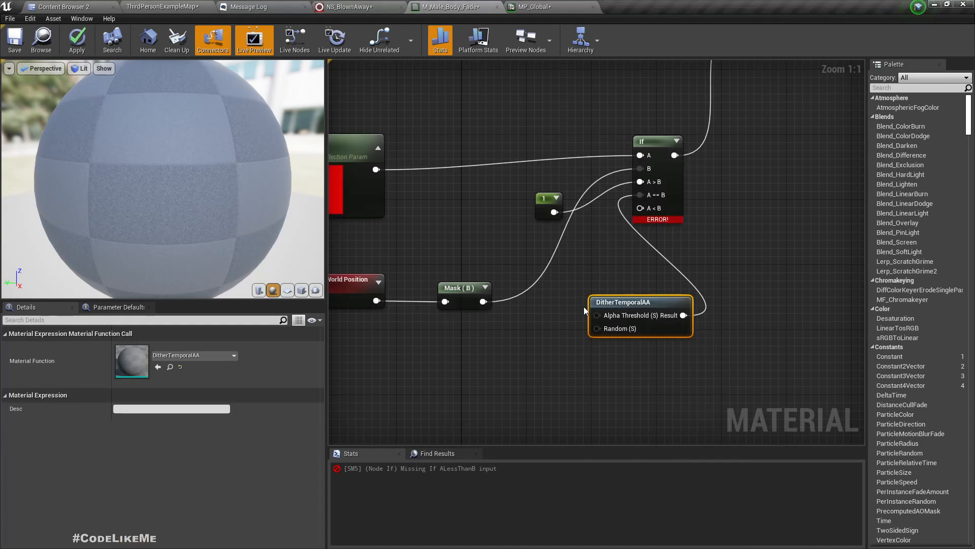
{"action": "left_click_drag", "start_coordinate": [669, 301], "coordinate": [641, 208]}
Widen the graph layout by moving DitherTemporalAA to the right and the Level and Absolute World Position nodes to the left
{"action": "right_click_drag", "start_coordinate": [549, 310], "coordinate": [706, 260]}
{"action": "scroll", "coordinate": [707, 260], "scroll_direction": "down", "scroll_amount": 2}
{"action": "right_click_drag", "start_coordinate": [560, 301], "coordinate": [432, 308]}
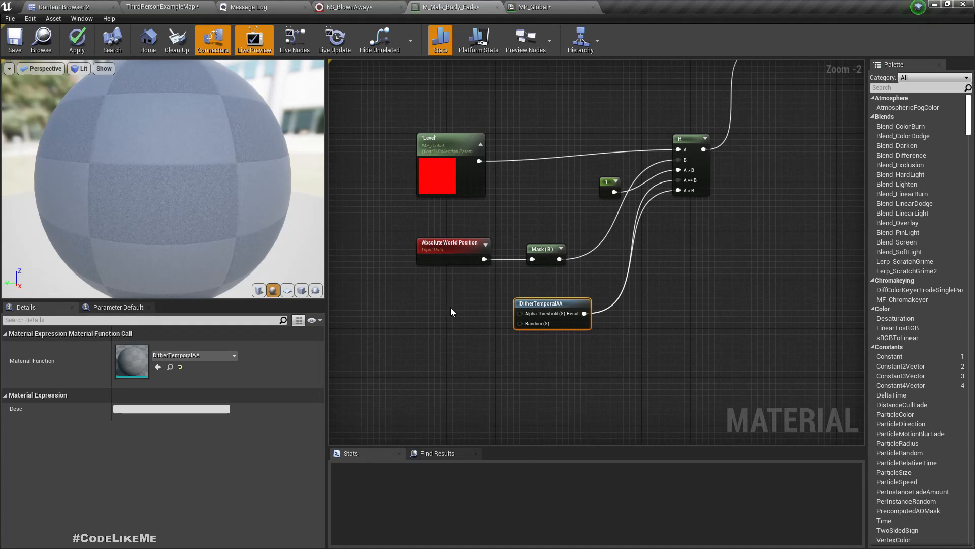
{"action": "scroll", "coordinate": [525, 311], "scroll_direction": "up", "scroll_amount": 1}
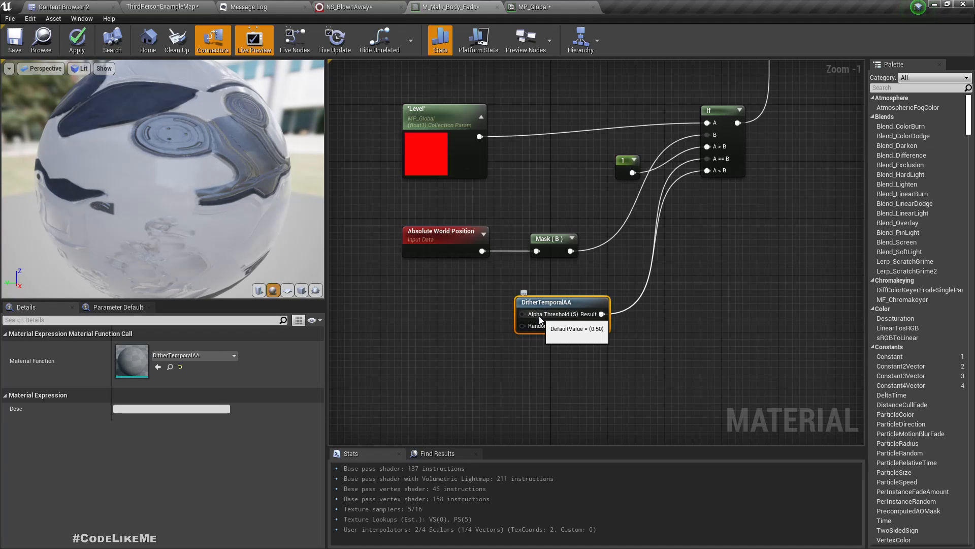
{"action": "right_click_drag", "start_coordinate": [394, 267], "coordinate": [424, 277]}
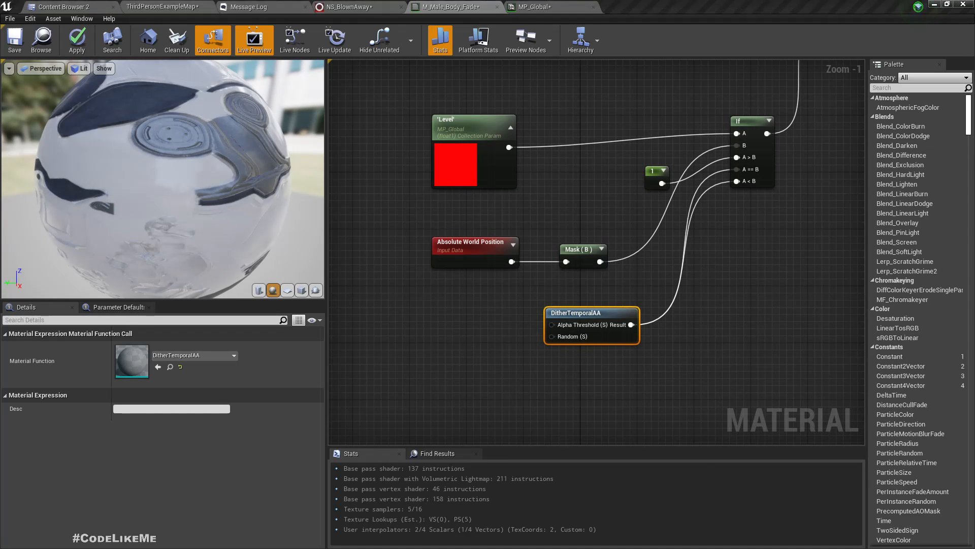
{"action": "right_click_drag", "start_coordinate": [532, 205], "coordinate": [472, 189]}
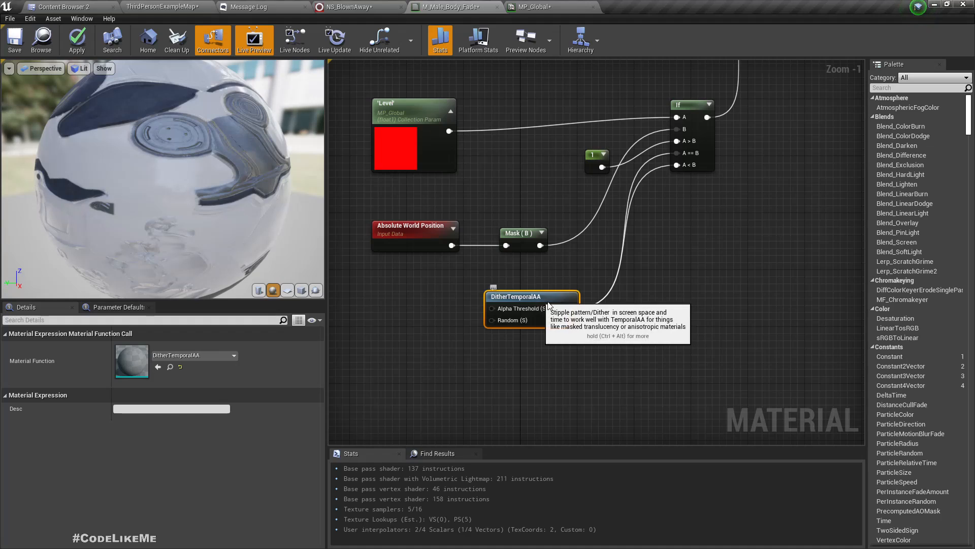
{"action": "left_click_drag", "start_coordinate": [496, 296], "coordinate": [581, 304]}
{"action": "left_click_drag", "start_coordinate": [391, 201], "coordinate": [371, 229]}
Connect the Level output to input A of a new Subtract node placed below Mask (B)
{"action": "left_click_drag", "start_coordinate": [399, 124], "coordinate": [465, 286]}
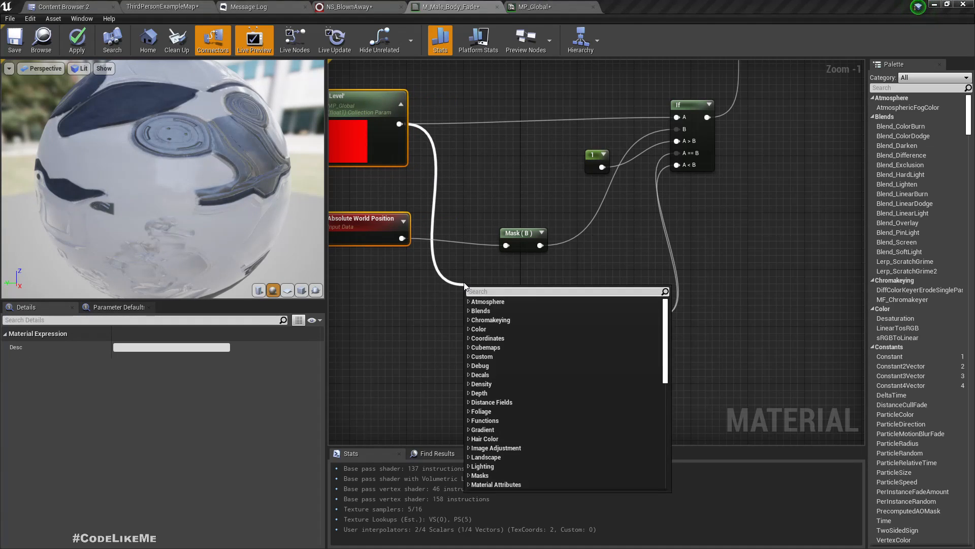
{"action": "type", "text": "-"}
{"action": "key", "text": "Return"}
{"action": "right_click_drag", "start_coordinate": [396, 288], "coordinate": [422, 282]}
{"action": "left_click_drag", "start_coordinate": [426, 233], "coordinate": [495, 309]}
{"action": "left_click", "coordinate": [408, 325]}
{"action": "right_click_drag", "start_coordinate": [447, 341], "coordinate": [376, 329]}
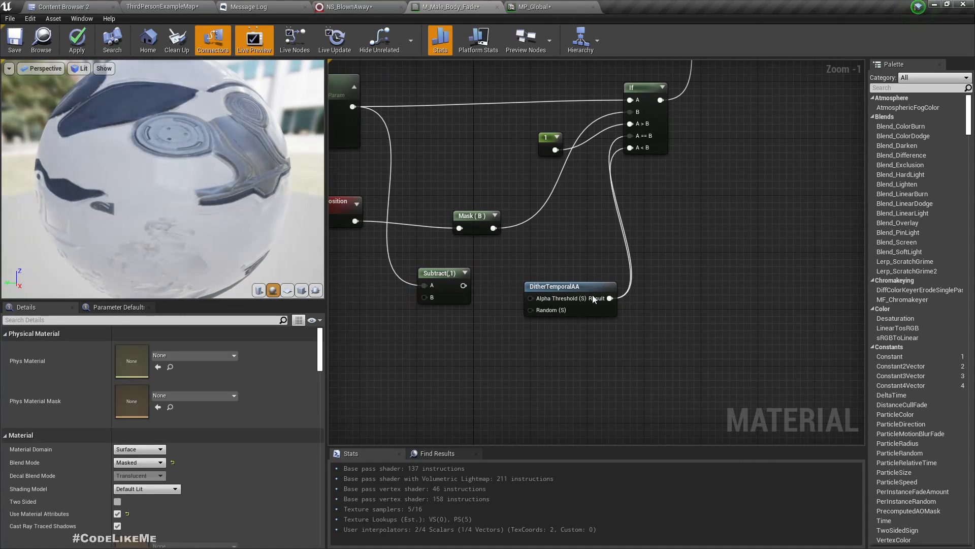
Move DitherTemporalAA farther right, Mask (B) closer to Absolute World Position, and Subtract slightly up and to the right
{"action": "left_click_drag", "start_coordinate": [552, 288], "coordinate": [626, 289]}
{"action": "left_click_drag", "start_coordinate": [471, 217], "coordinate": [424, 214]}
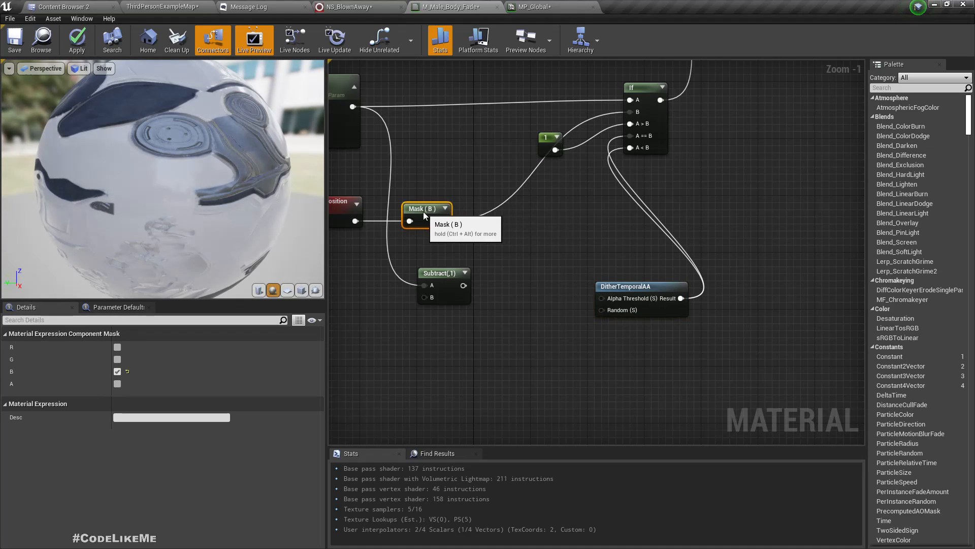
{"action": "left_click_drag", "start_coordinate": [445, 269], "coordinate": [451, 268]}
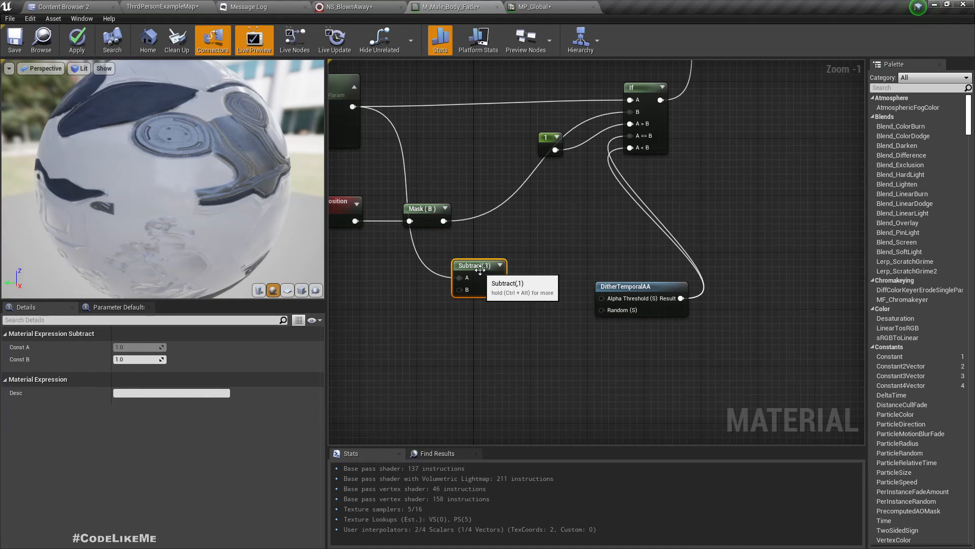
Connect Mask (B) to Subtract's B input and feed Subtract's result into DitherTemporalAA's Alpha Threshold, spacing the nodes out
{"action": "left_click_drag", "start_coordinate": [444, 221], "coordinate": [465, 289]}
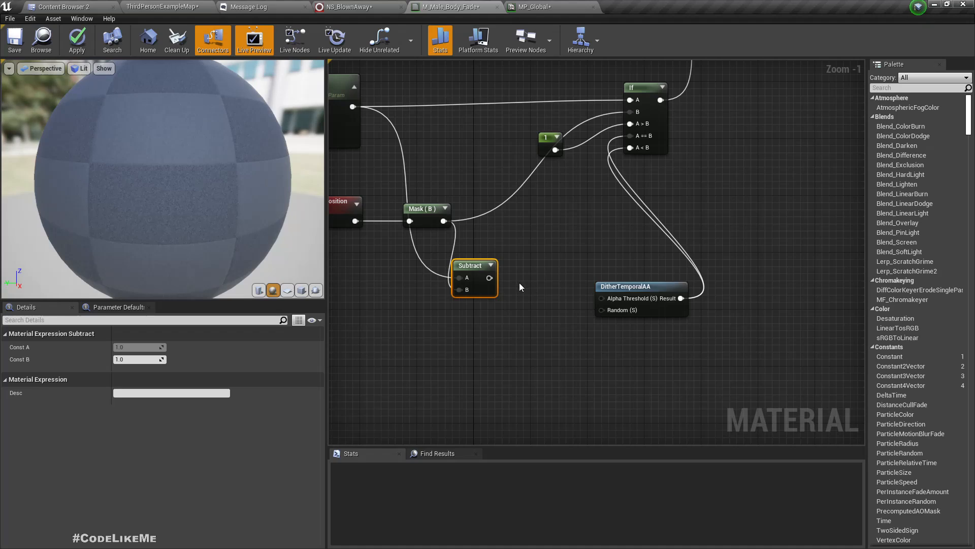
{"action": "scroll", "coordinate": [532, 287], "scroll_direction": "down", "scroll_amount": 1}
{"action": "right_click_drag", "start_coordinate": [568, 256], "coordinate": [625, 270]}
{"action": "left_click_drag", "start_coordinate": [425, 194], "coordinate": [426, 237]}
{"action": "left_click_drag", "start_coordinate": [684, 303], "coordinate": [671, 284]}
{"action": "right_click_drag", "start_coordinate": [494, 381], "coordinate": [531, 383]}
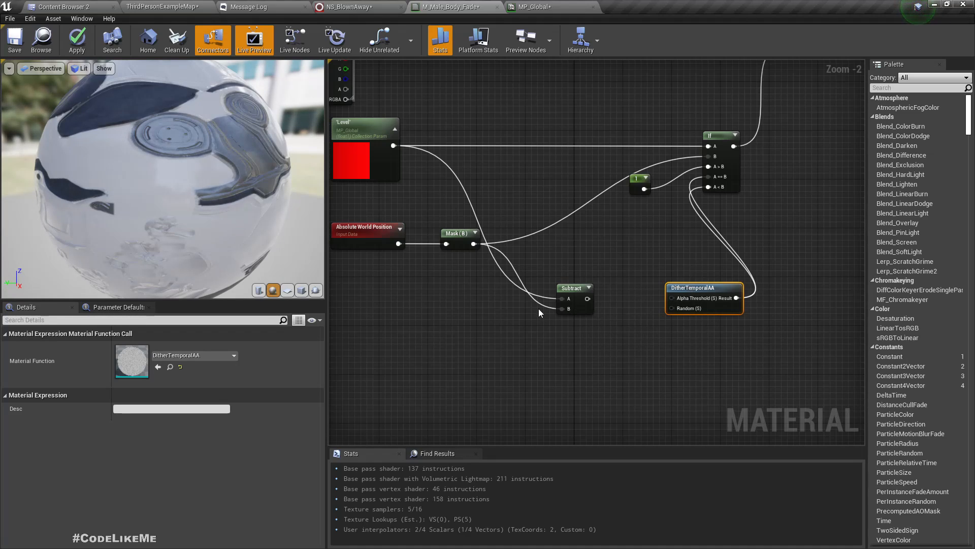
{"action": "left_click_drag", "start_coordinate": [576, 292], "coordinate": [696, 296]}
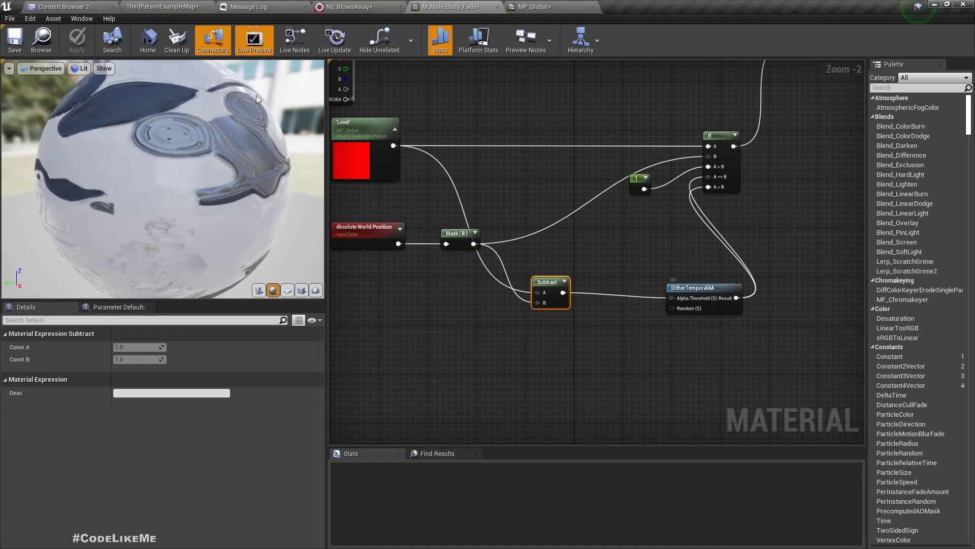
Float MP_Global beside the level view, lower Level's default value to about 191 to preview the fade, and dock the window back
{"action": "left_click", "coordinate": [154, 6]}
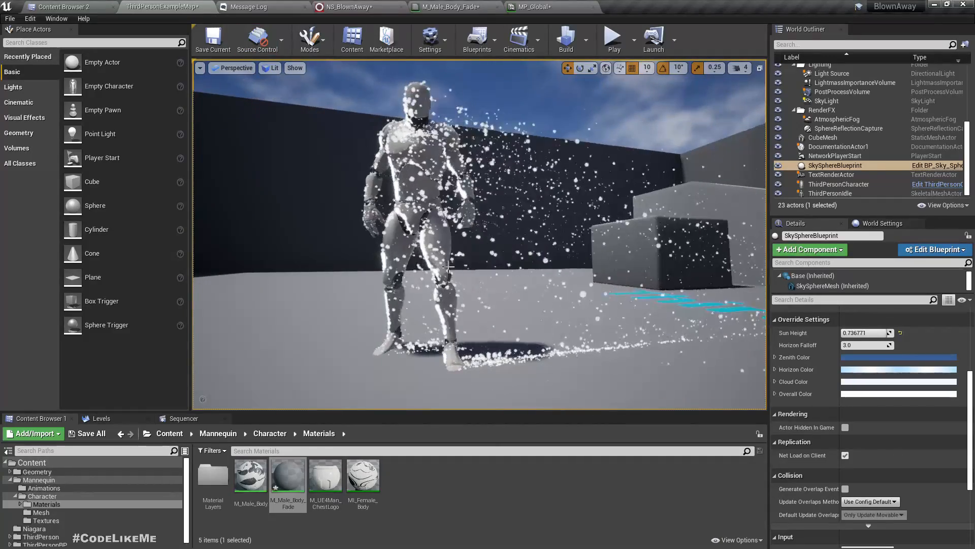
{"action": "left_click_drag", "start_coordinate": [534, 7], "coordinate": [632, 248]}
{"action": "left_click", "coordinate": [183, 3]}
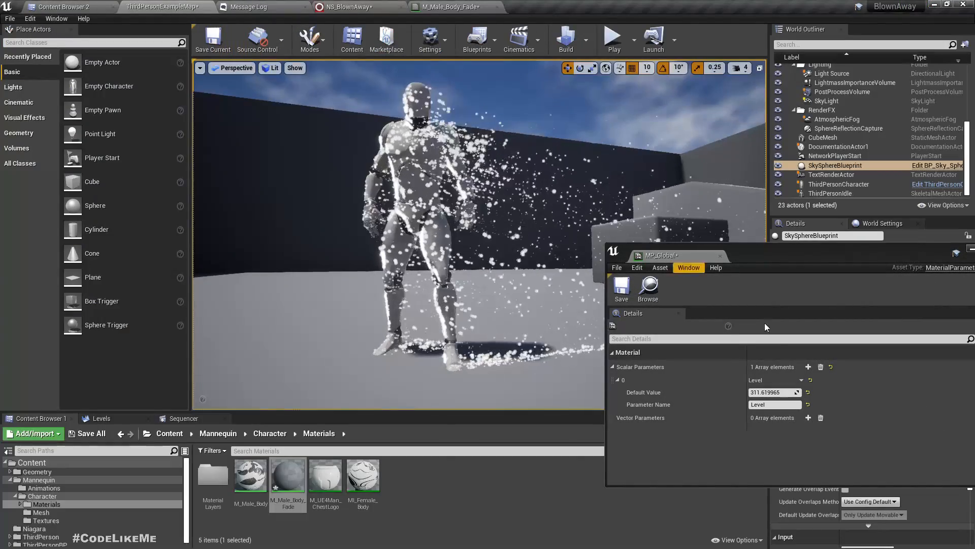
{"action": "left_click_drag", "start_coordinate": [784, 394], "coordinate": [759, 394]}
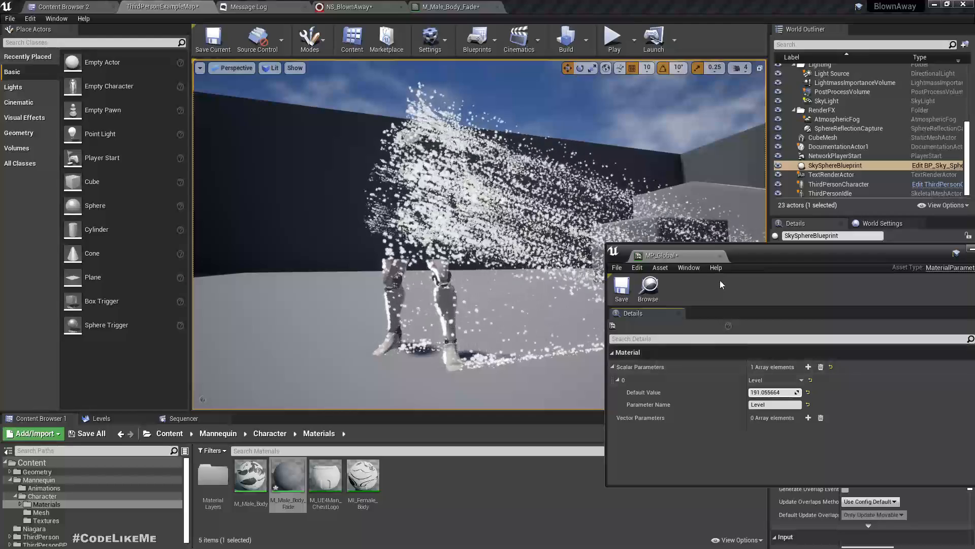
{"action": "left_click_drag", "start_coordinate": [693, 255], "coordinate": [622, 4]}
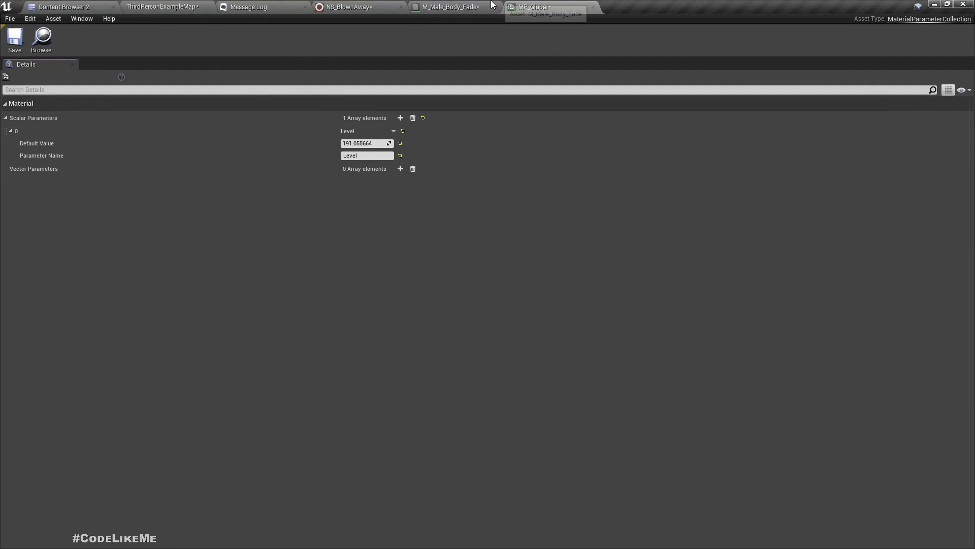
Insert a Divide node with B set to 100 between Subtract and DitherTemporalAA's Alpha Threshold in M_Male_Body_Fade
{"action": "left_click", "coordinate": [490, 6]}
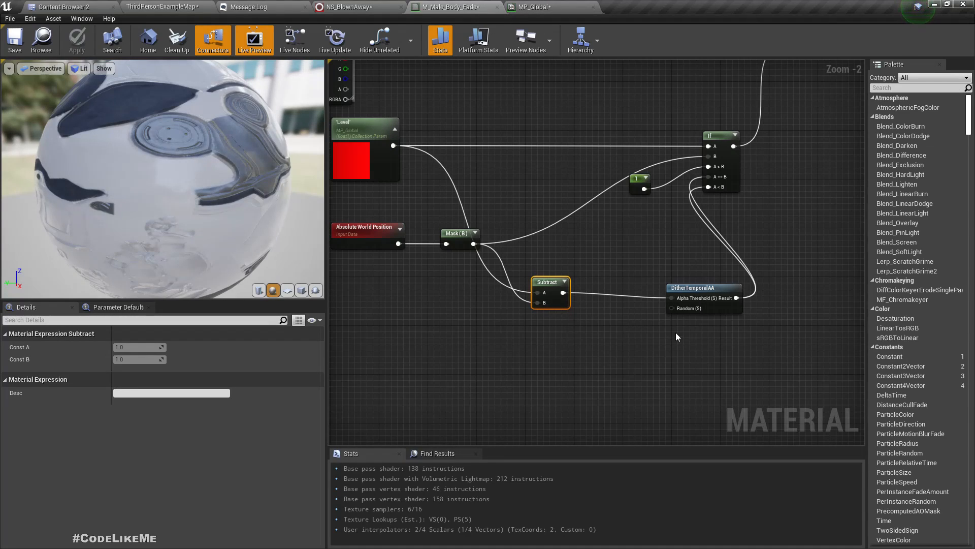
{"action": "left_click_drag", "start_coordinate": [562, 292], "coordinate": [673, 297]}
{"action": "type", "text": "divide"}
{"action": "key", "text": "Return"}
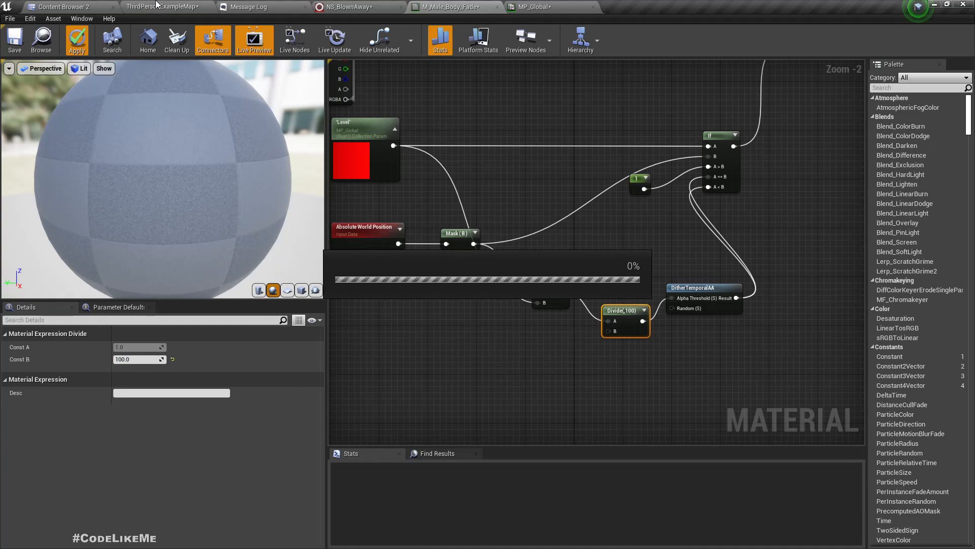
Preview the divided fade in the level with MP_Global's Level default value at about 208, then return to the material graph
{"action": "left_click", "coordinate": [157, 6]}
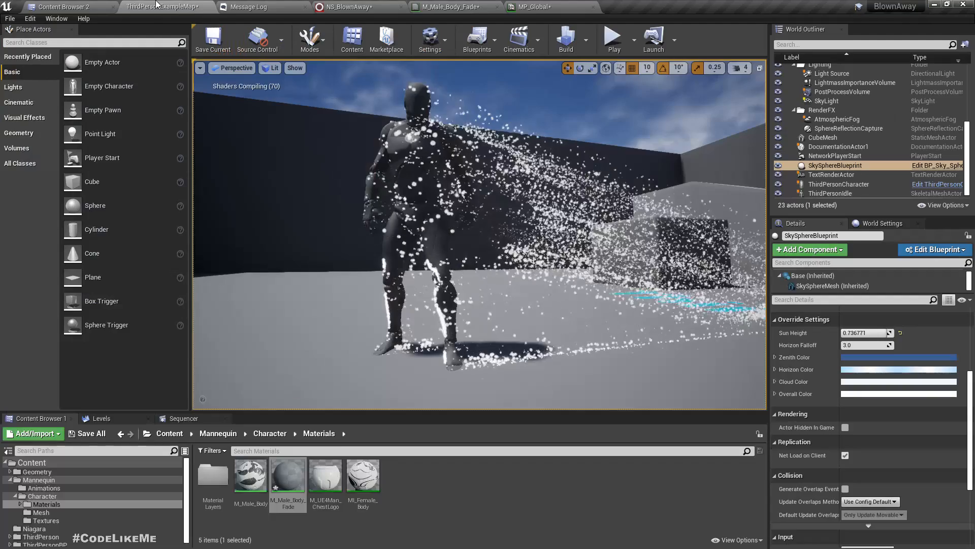
{"action": "left_click_drag", "start_coordinate": [553, 8], "coordinate": [622, 232]}
{"action": "left_click", "coordinate": [180, 7]}
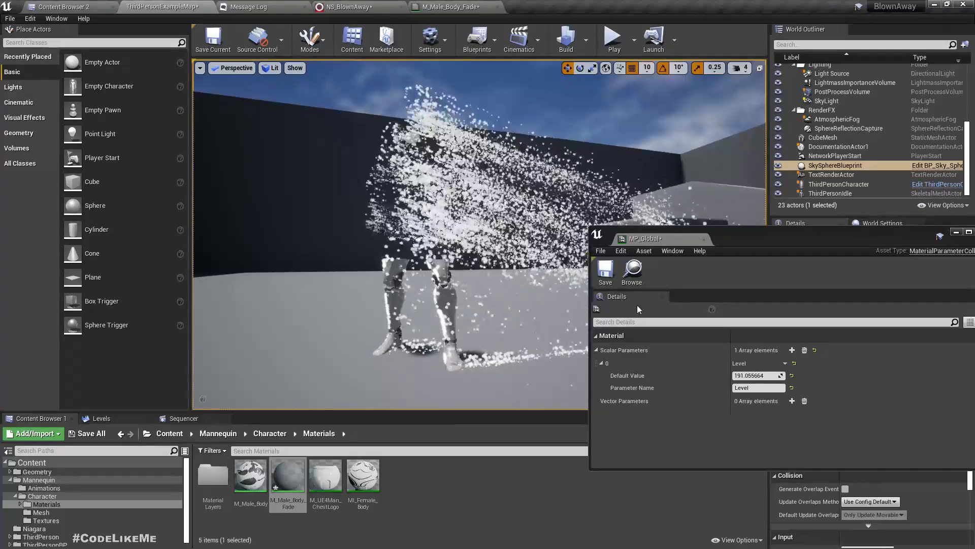
{"action": "mouse_move", "coordinate": [760, 376]}
{"action": "left_mouse_down"}
{"action": "mouse_move", "coordinate": [726, 376]}
{"action": "mouse_move", "coordinate": [769, 375]}
{"action": "left_mouse_up"}
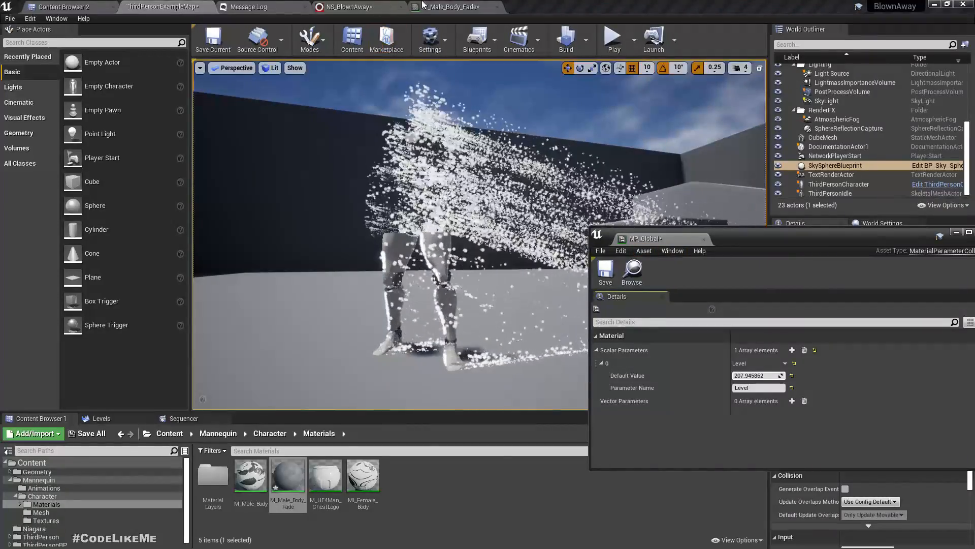
{"action": "left_click", "coordinate": [452, 7]}
{"action": "left_click_drag", "start_coordinate": [674, 241], "coordinate": [639, 9]}
Move DitherTemporalAA aside and insert an Add node with B at 1 between Divide and its Alpha Threshold
{"action": "right_click_drag", "start_coordinate": [628, 360], "coordinate": [551, 354]}
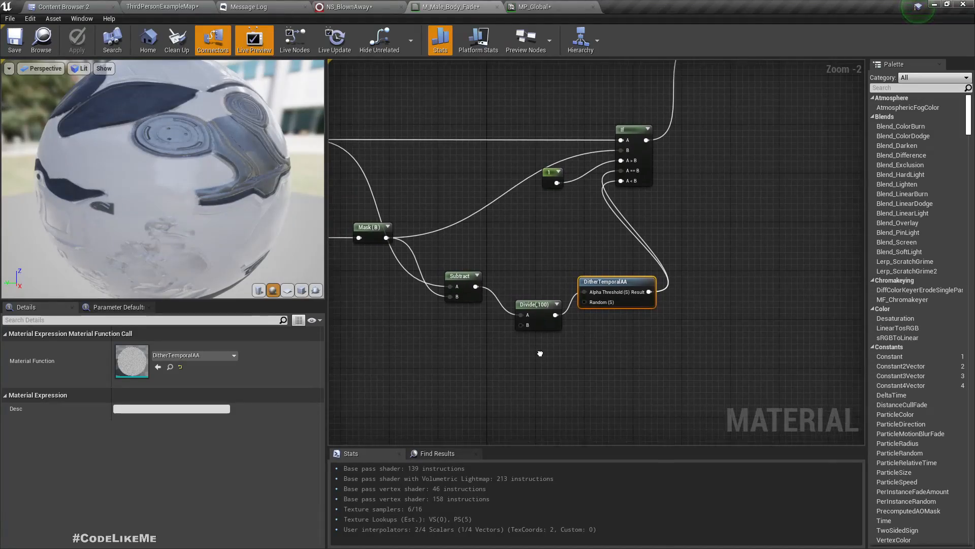
{"action": "left_click_drag", "start_coordinate": [632, 284], "coordinate": [681, 303]}
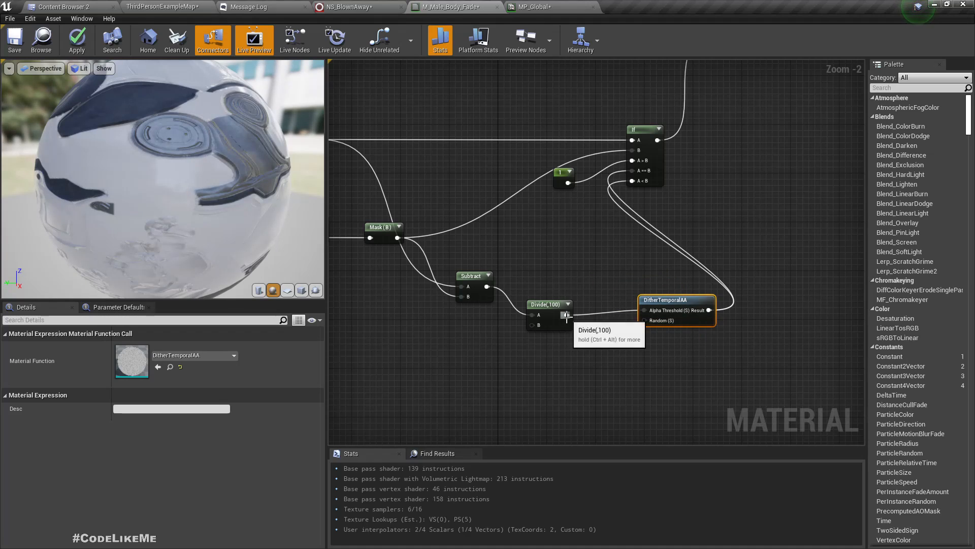
{"action": "left_click_drag", "start_coordinate": [567, 315], "coordinate": [599, 345]}
{"action": "type", "text": "+"}
{"action": "key", "text": "Return"}
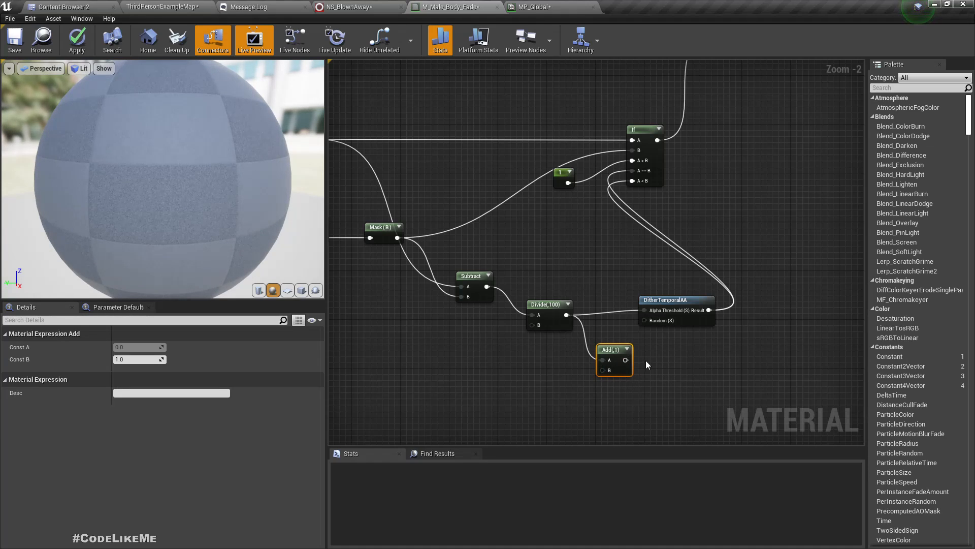
{"action": "left_click_drag", "start_coordinate": [626, 360], "coordinate": [661, 321]}
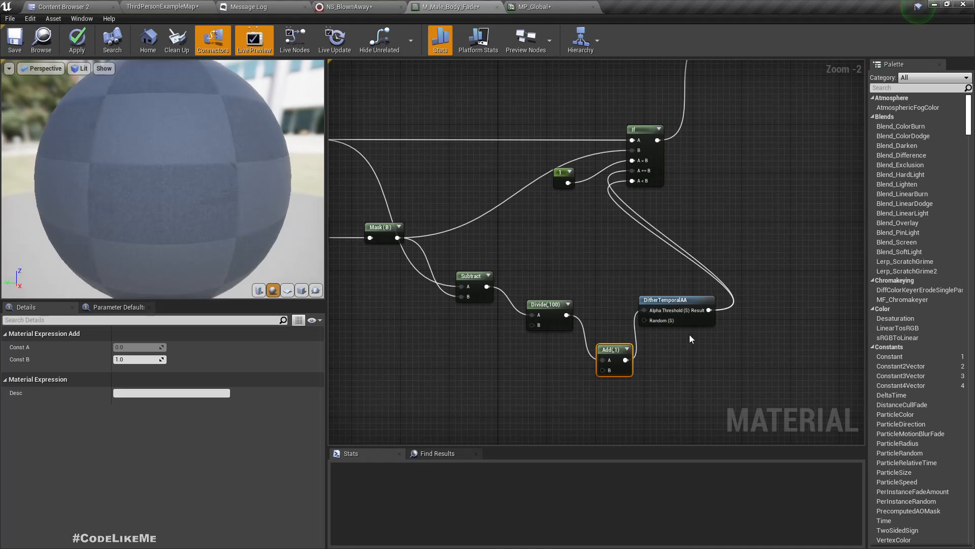
Test the dithered fade in the level by varying MP_Global's Level default value, leaving it at about 302.6, and redock MP_Global
{"action": "left_click", "coordinate": [161, 5]}
{"action": "left_click_drag", "start_coordinate": [560, 5], "coordinate": [707, 265]}
{"action": "mouse_move", "coordinate": [822, 403]}
{"action": "left_mouse_down"}
{"action": "mouse_move", "coordinate": [811, 402]}
{"action": "mouse_move", "coordinate": [822, 401]}
{"action": "left_mouse_up"}
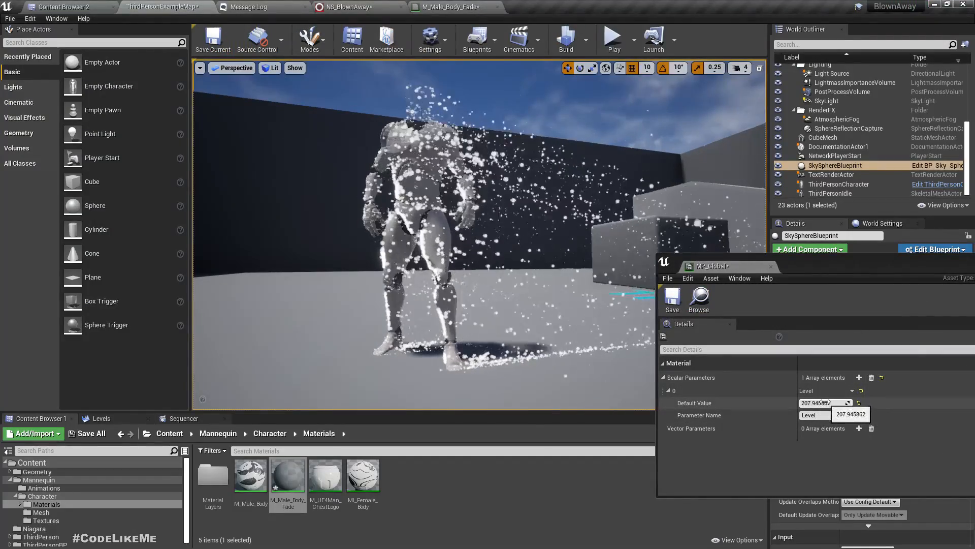
{"action": "mouse_move", "coordinate": [553, 300]}
{"action": "right_mouse_down"}
{"action": "mouse_move", "coordinate": [630, 299]}
{"action": "mouse_move", "coordinate": [558, 299]}
{"action": "right_mouse_up"}
{"action": "left_click_drag", "start_coordinate": [823, 403], "coordinate": [863, 402]}
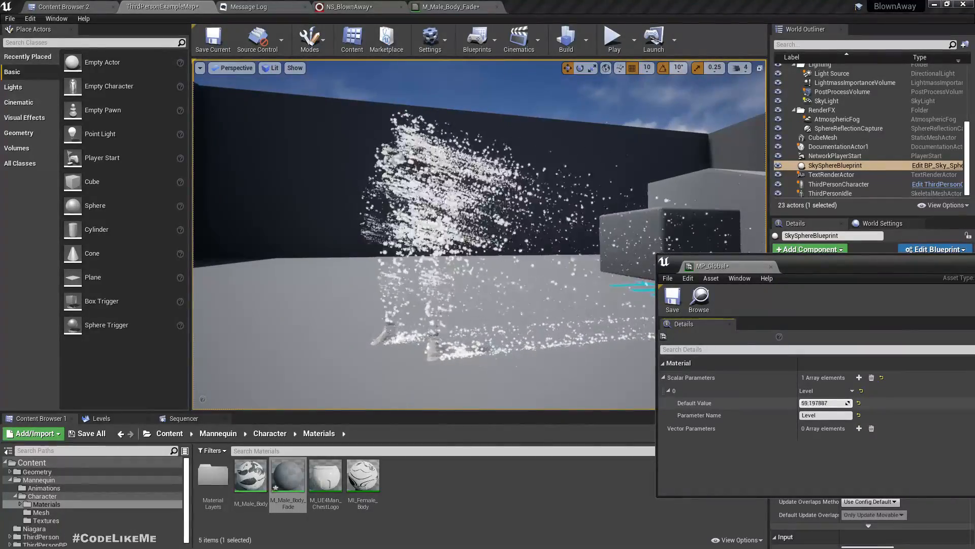
{"action": "mouse_move", "coordinate": [823, 403]}
{"action": "left_mouse_down"}
{"action": "mouse_move", "coordinate": [812, 403]}
{"action": "mouse_move", "coordinate": [838, 403]}
{"action": "left_mouse_up"}
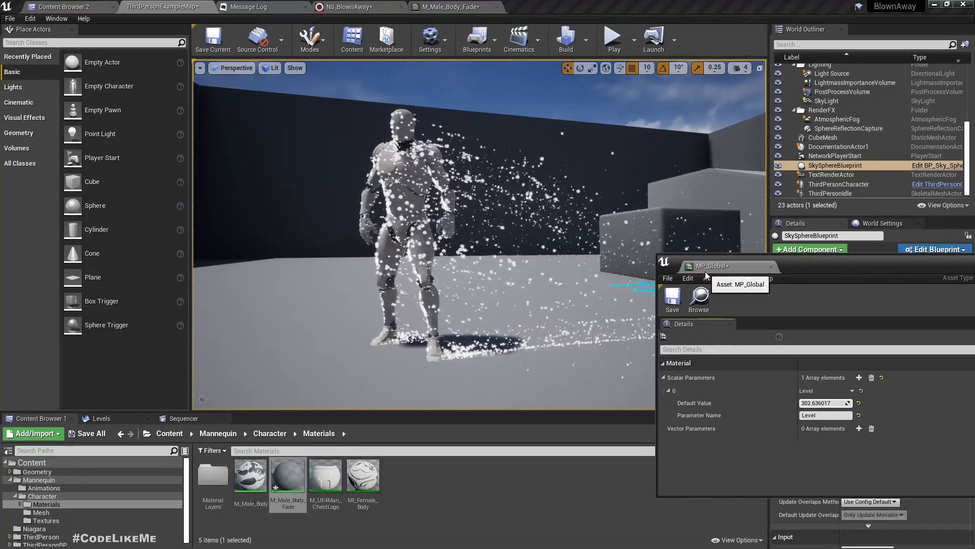
{"action": "left_click_drag", "start_coordinate": [704, 269], "coordinate": [588, 4]}
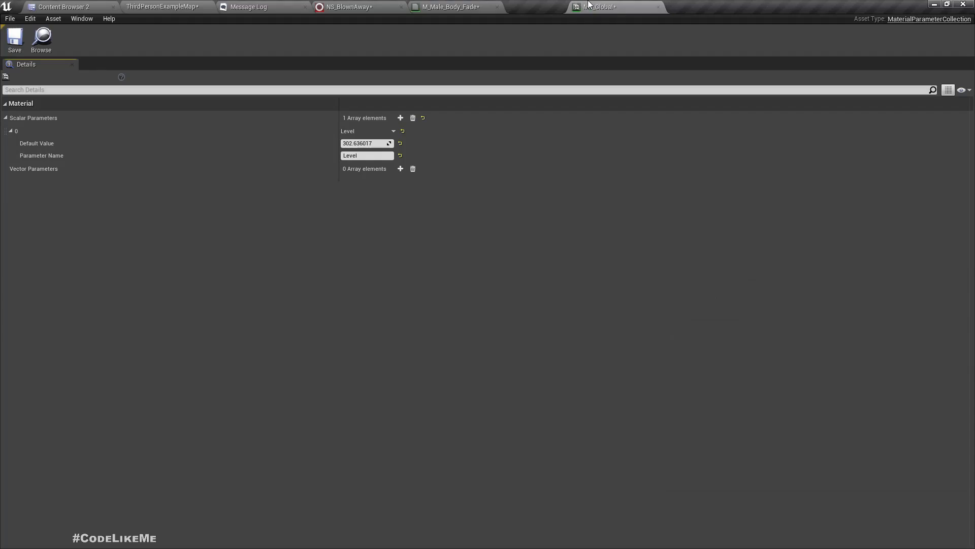
{"action": "left_click", "coordinate": [441, 6]}
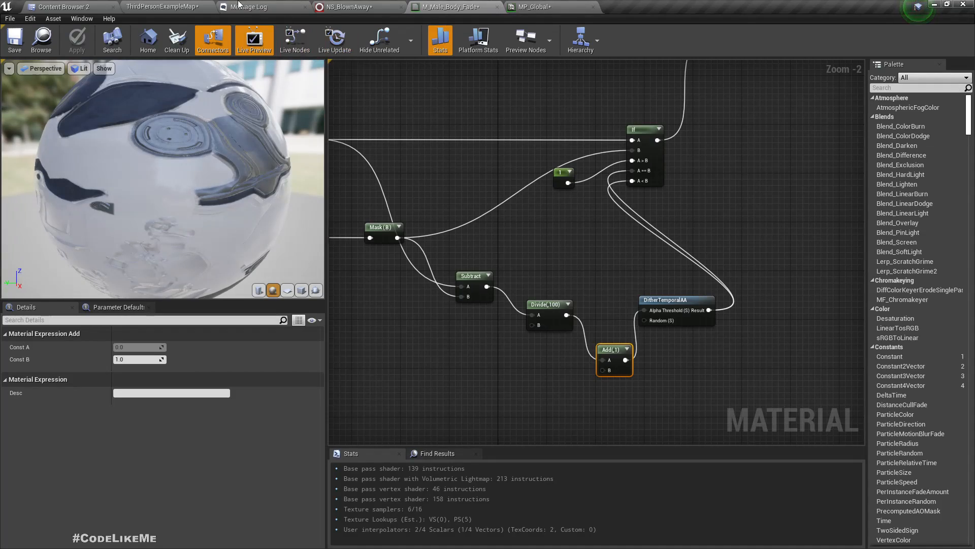
{"action": "left_click", "coordinate": [180, 5]}
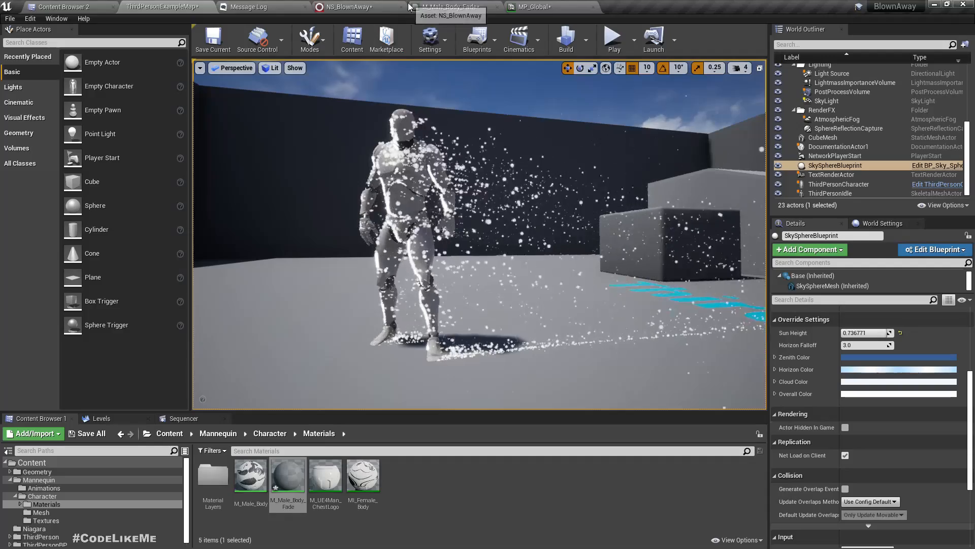
Select the Sprite Renderer in NS_BlownAway's Empty emitter and locate its DefaultSpriteMaterial in the Content Browser
{"action": "left_click", "coordinate": [355, 9]}
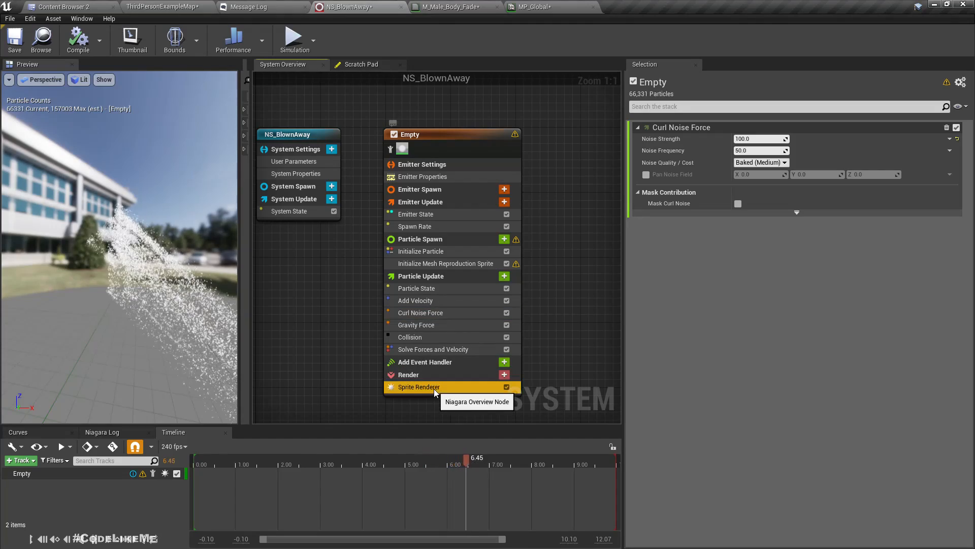
{"action": "right_click", "coordinate": [434, 389]}
{"action": "left_click", "coordinate": [334, 384]}
{"action": "left_click", "coordinate": [465, 387]}
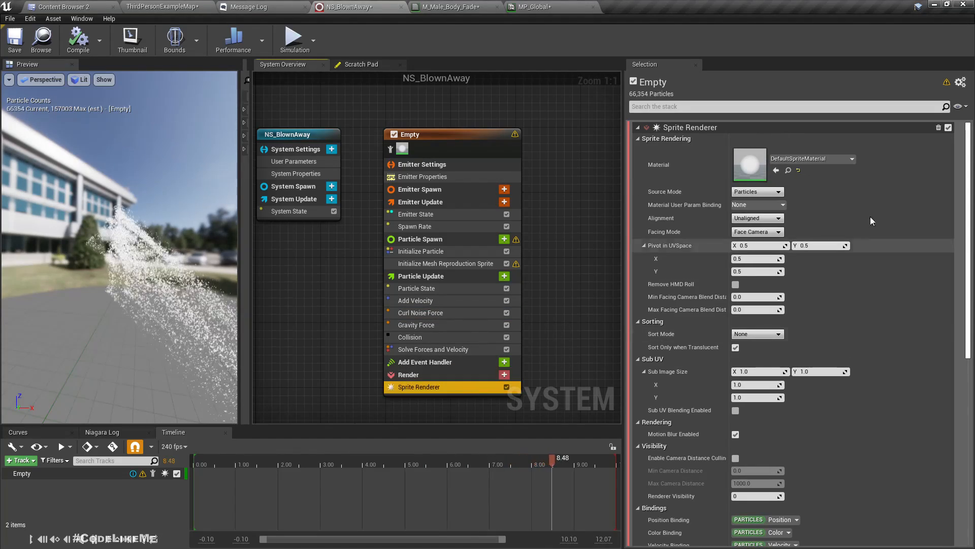
{"action": "left_click", "coordinate": [788, 170]}
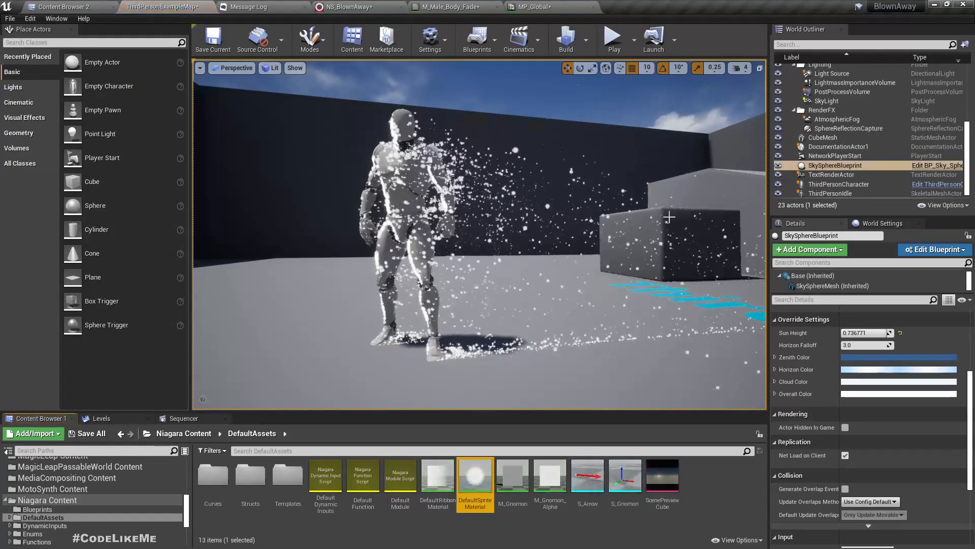
Copy DefaultSpriteMaterial from Niagara's DefaultAssets into the project's Niagara folder and show that folder
{"action": "scroll", "coordinate": [109, 511], "scroll_direction": "up", "scroll_amount": 10}
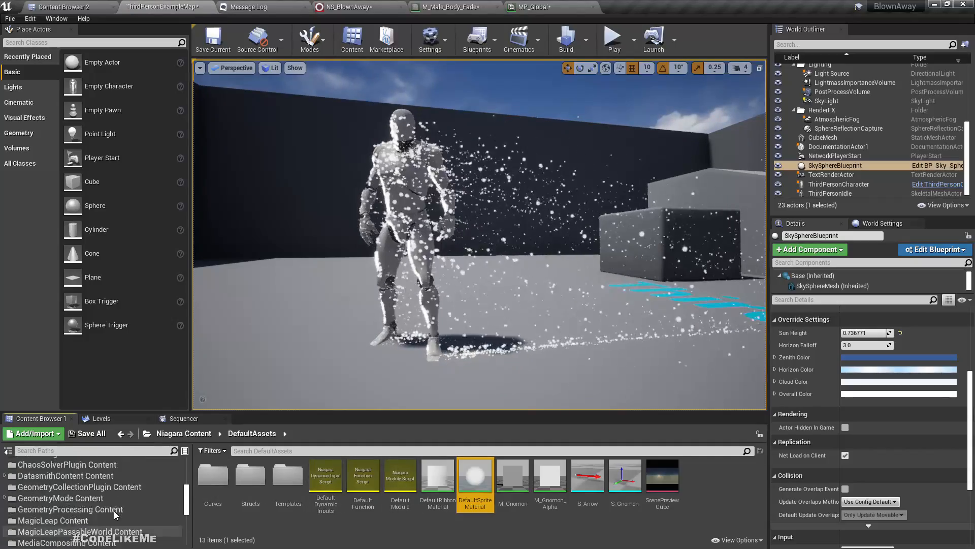
{"action": "scroll", "coordinate": [114, 511], "scroll_direction": "up", "scroll_amount": 3}
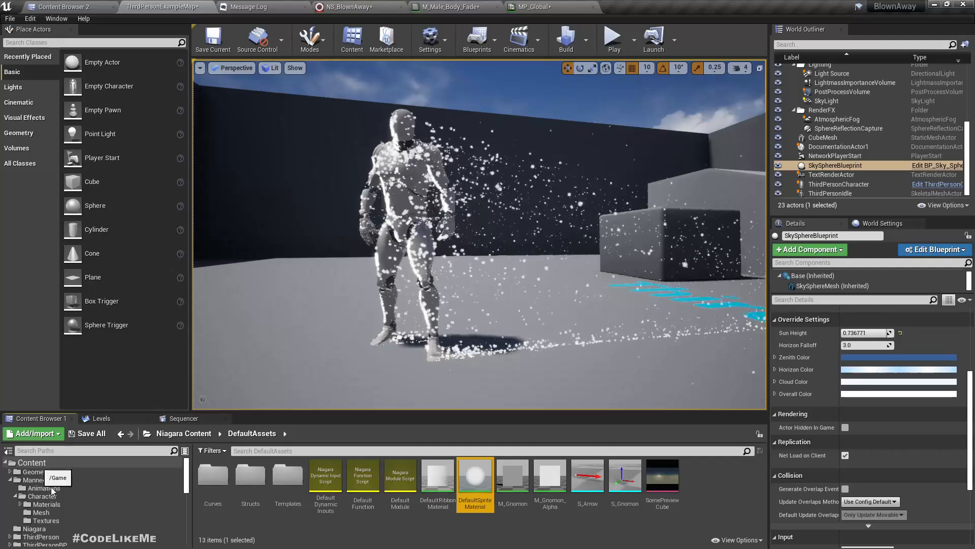
{"action": "scroll", "coordinate": [52, 490], "scroll_direction": "down", "scroll_amount": 1}
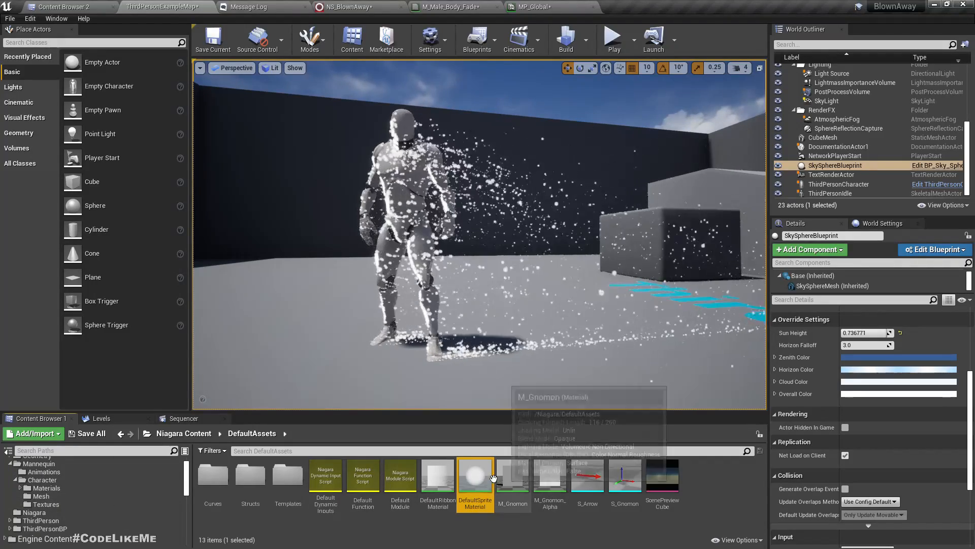
{"action": "left_click_drag", "start_coordinate": [475, 483], "coordinate": [38, 513]}
{"action": "left_click", "coordinate": [64, 500]}
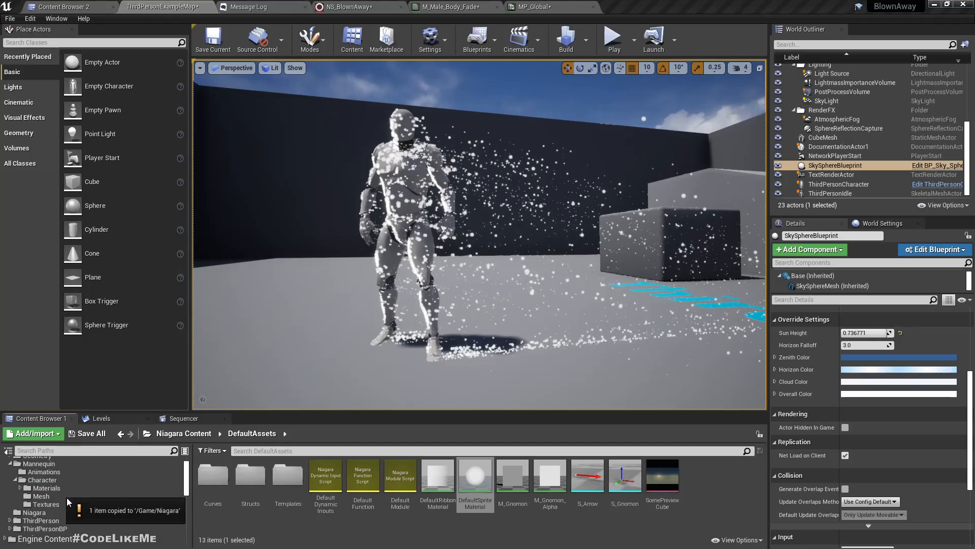
{"action": "left_click", "coordinate": [34, 513]}
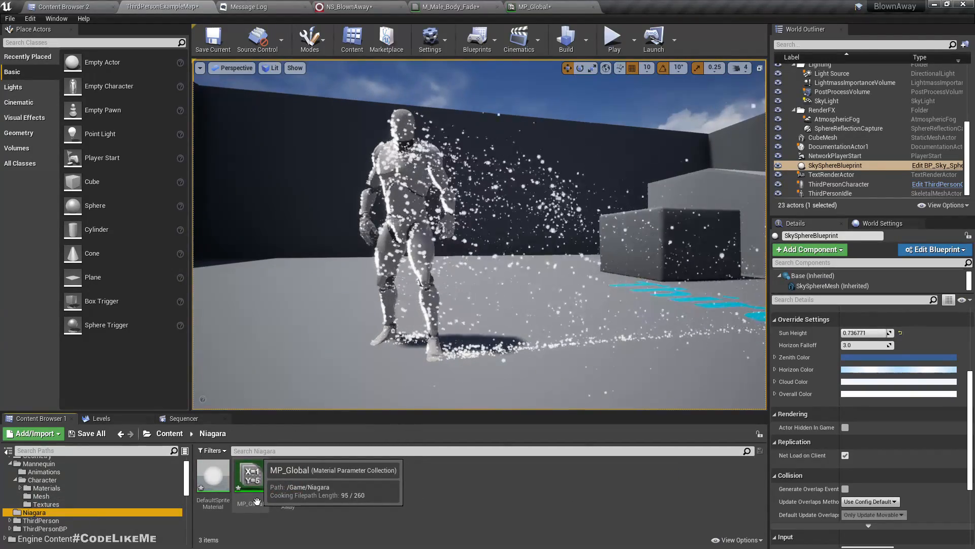
Turn off the display of engine content in the Content Browser
{"action": "scroll", "coordinate": [65, 515], "scroll_direction": "down", "scroll_amount": 2}
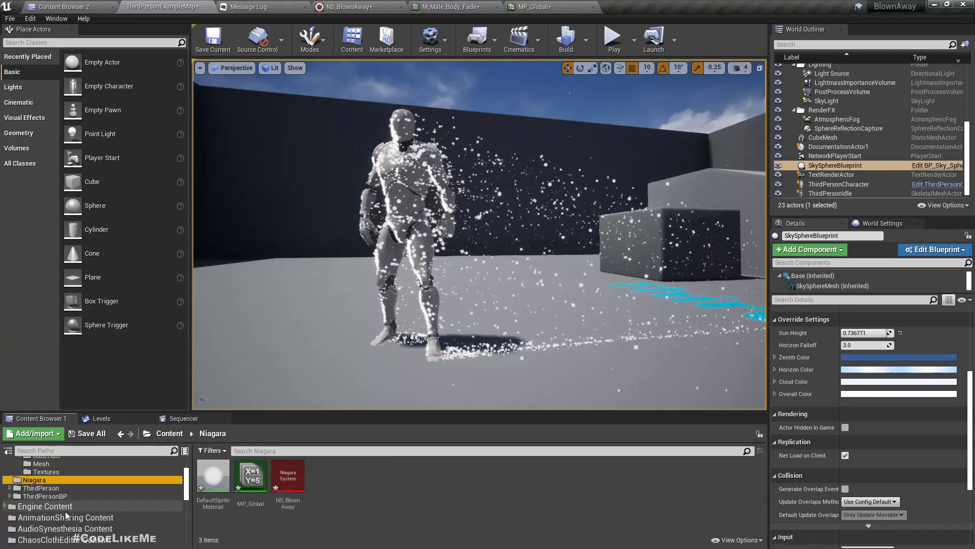
{"action": "left_click", "coordinate": [725, 541]}
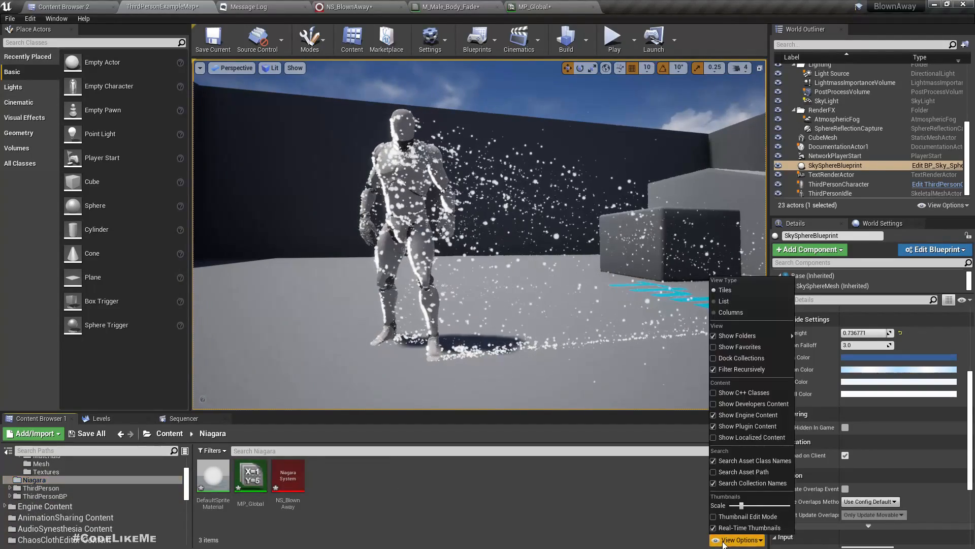
{"action": "left_click", "coordinate": [715, 416]}
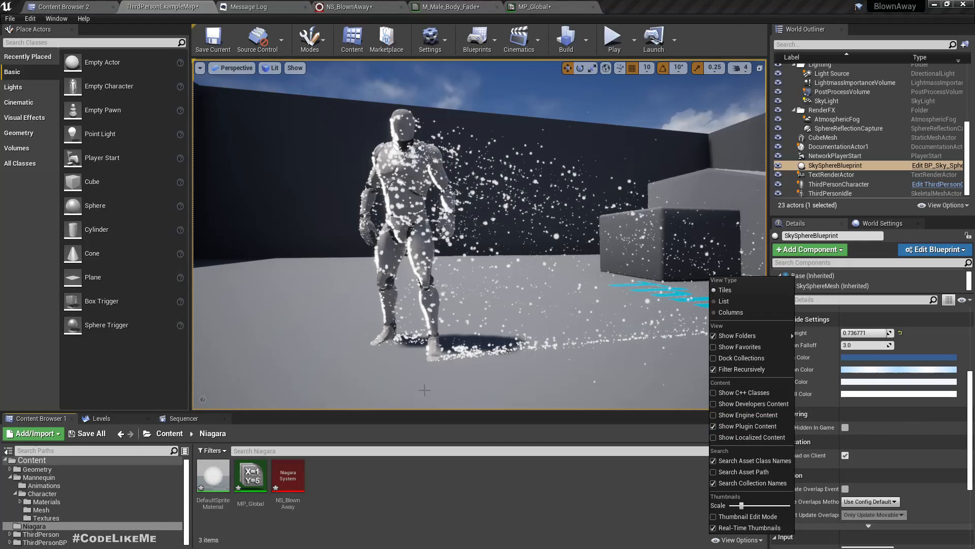
Rename the copied DefaultSpriteMaterial to SpriteMaterial_Fade and open it for editing
{"action": "mouse_move", "coordinate": [455, 308]}
{"action": "right_mouse_down"}
{"action": "mouse_move", "coordinate": [469, 314]}
{"action": "mouse_move", "coordinate": [467, 297]}
{"action": "right_mouse_up"}
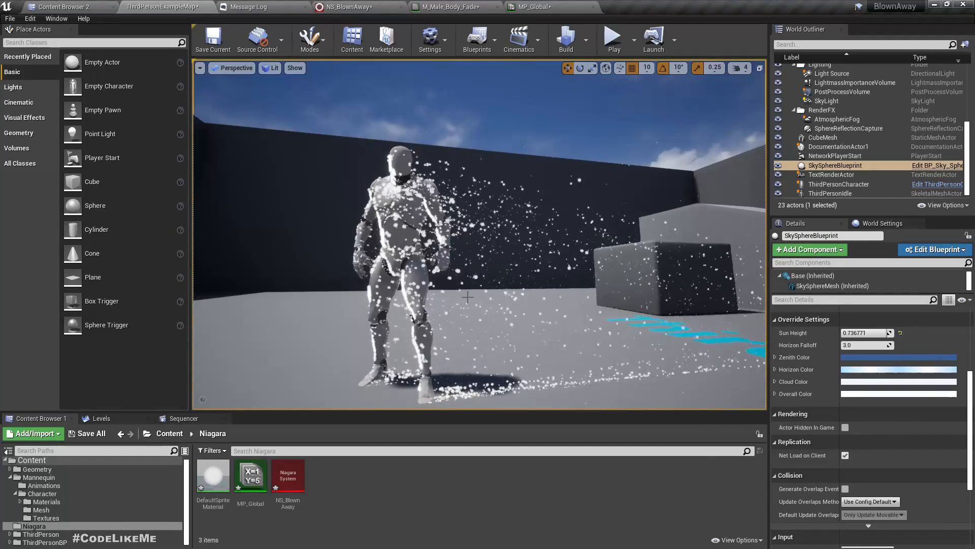
{"action": "left_click", "coordinate": [213, 476]}
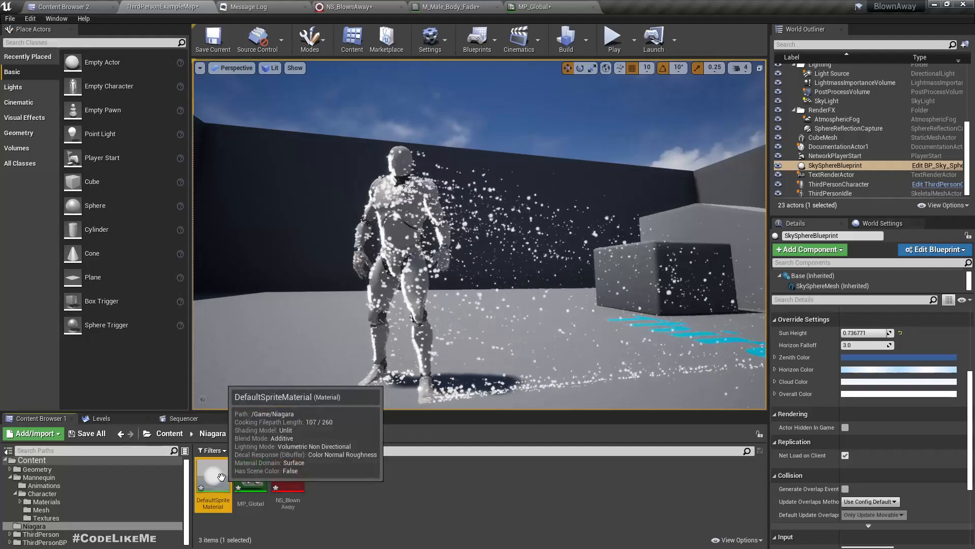
{"action": "key", "text": "F2"}
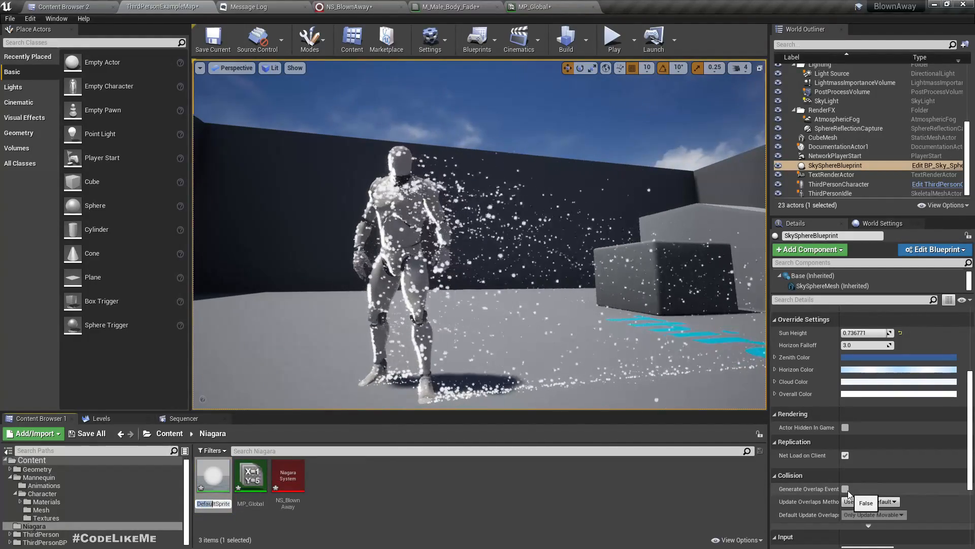
{"action": "key", "text": "BackSpace"}
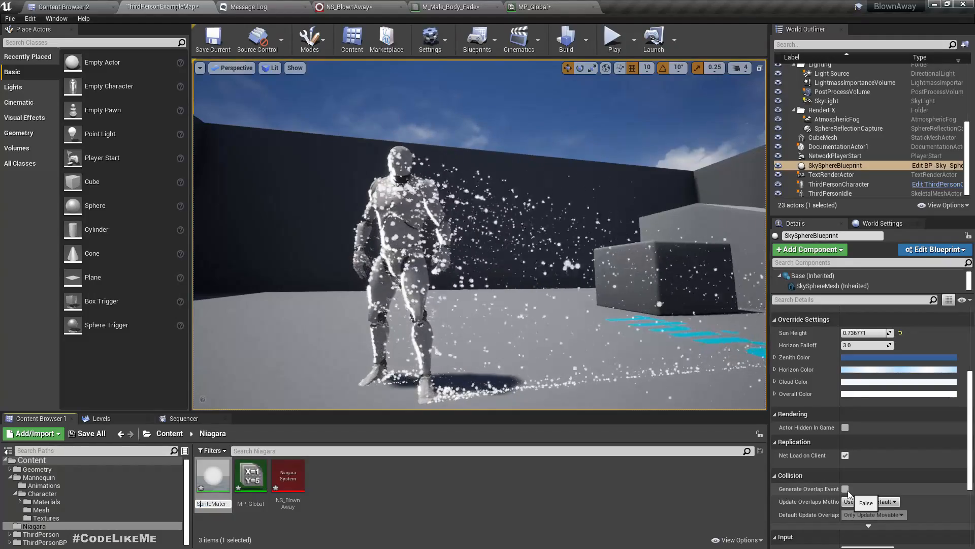
{"action": "key", "text": "End"}
{"action": "type", "text": "_Fade"}
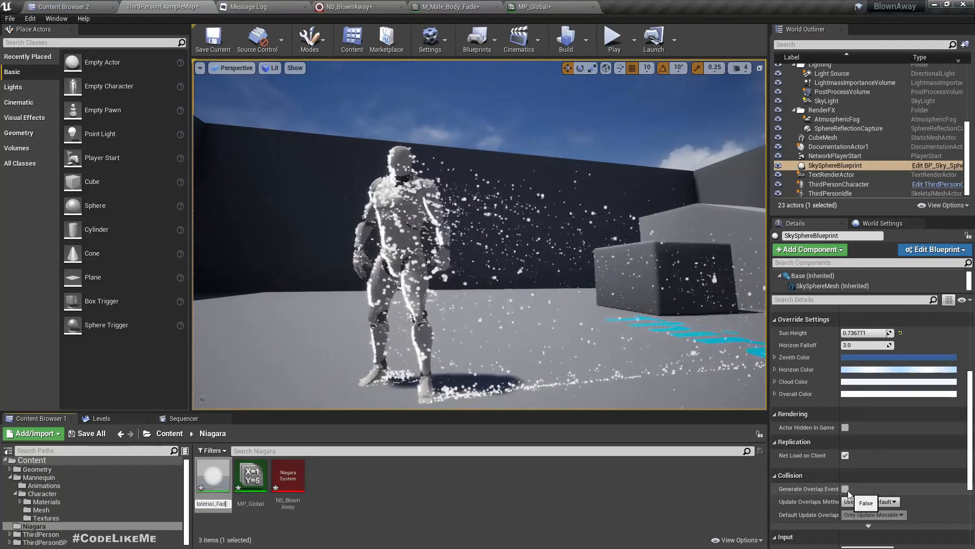
{"action": "key", "text": "Return"}
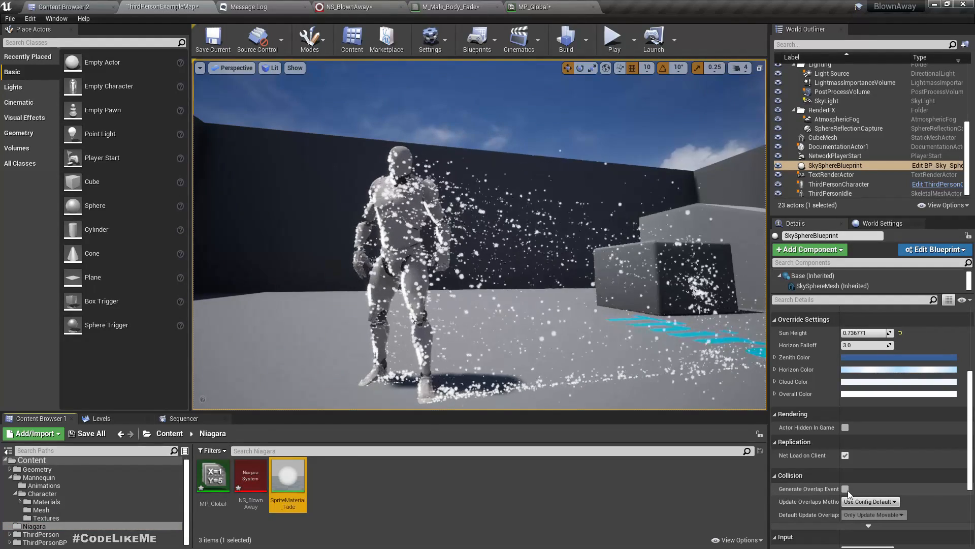
{"action": "key", "text": "Return"}
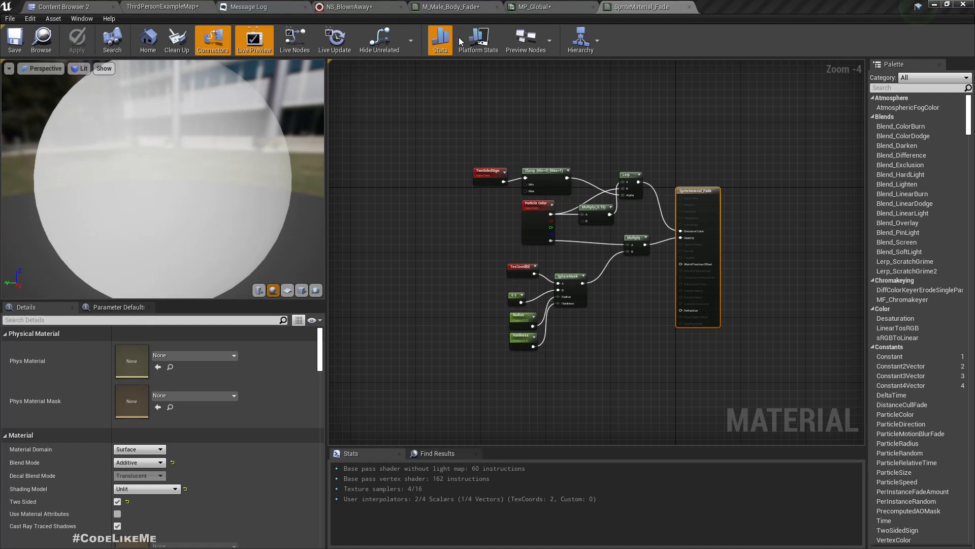
Copy the Level, Absolute World Position, Mask, Subtract, Divide, constant 1 and If nodes from M_Male_Body_Fade into SpriteMaterial_Fade's graph
{"action": "left_click", "coordinate": [440, 7]}
{"action": "scroll", "coordinate": [627, 302], "scroll_direction": "down", "scroll_amount": 1}
{"action": "scroll", "coordinate": [562, 305], "scroll_direction": "up", "scroll_amount": 1}
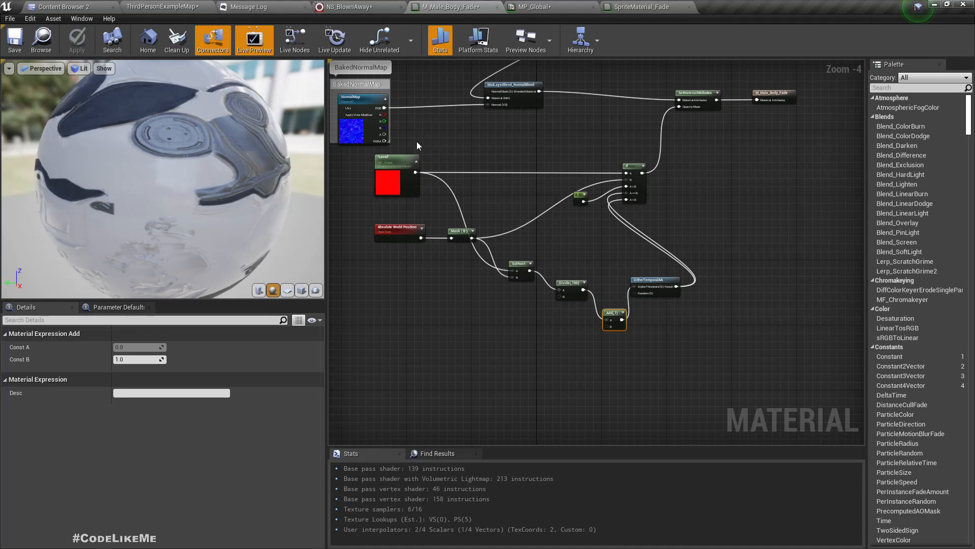
{"action": "left_click_drag", "start_coordinate": [627, 273], "coordinate": [623, 282]}
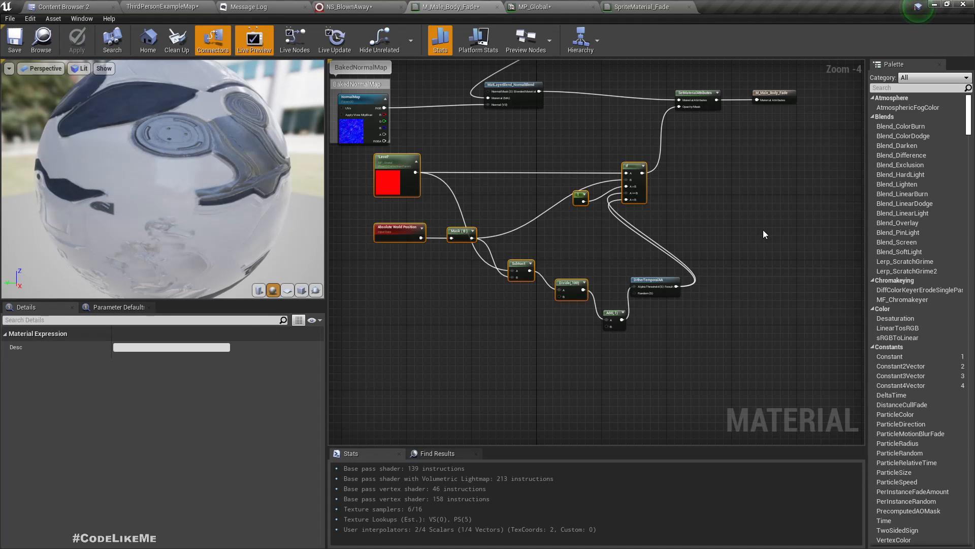
{"action": "left_click", "coordinate": [659, 5]}
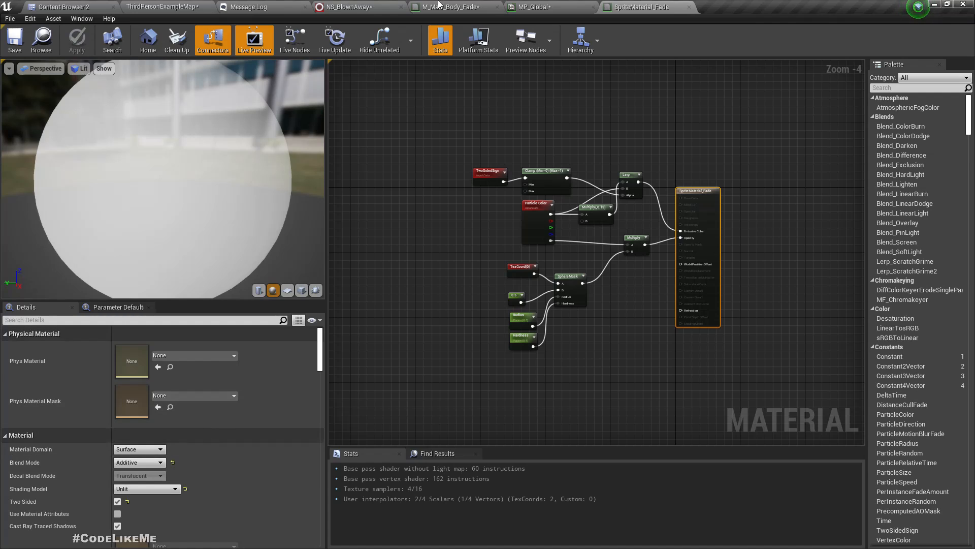
{"action": "right_click_drag", "start_coordinate": [496, 437], "coordinate": [502, 370]}
{"action": "key", "text": "ctrl+v"}
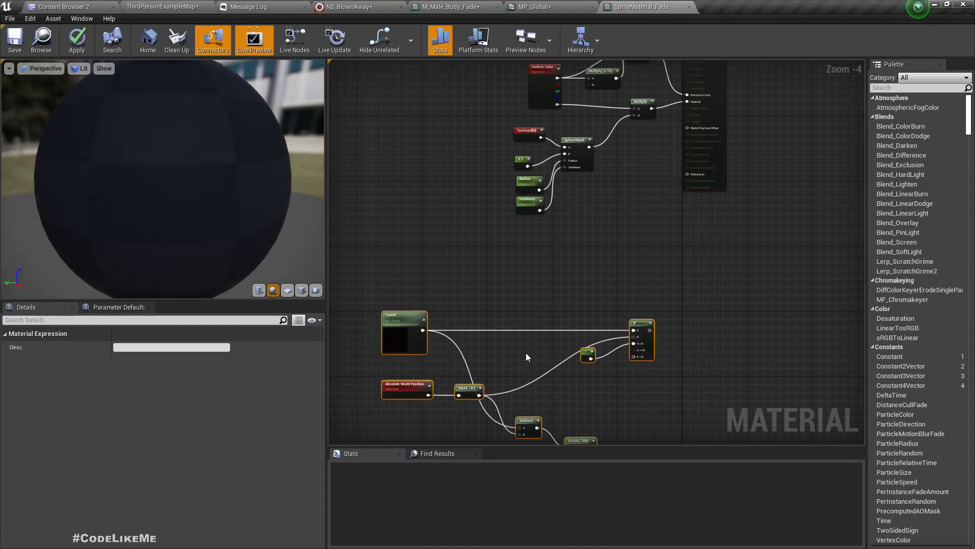
Add a Multiply node fed by the existing opacity Multiply and connect its output to the material's Opacity
{"action": "right_click_drag", "start_coordinate": [685, 284], "coordinate": [642, 366]}
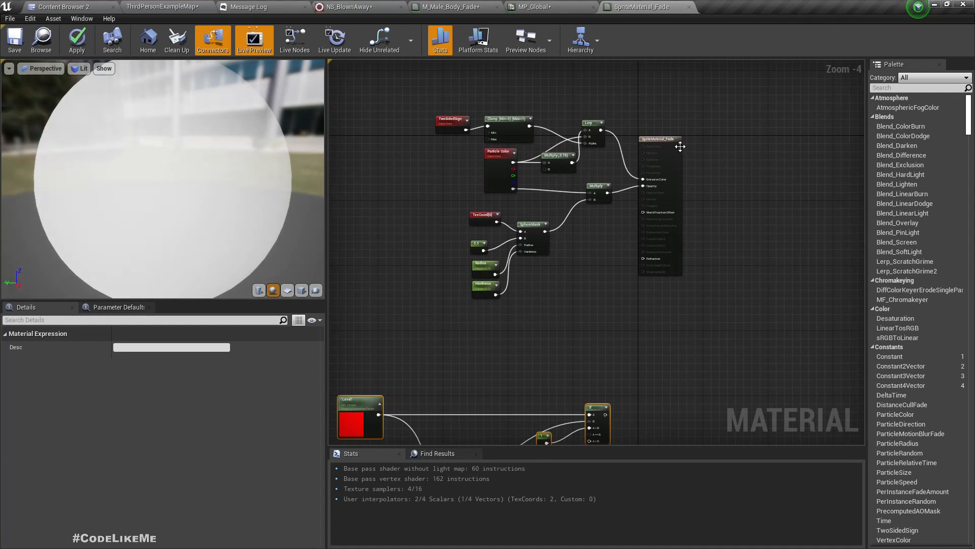
{"action": "left_click", "coordinate": [745, 164]}
{"action": "scroll", "coordinate": [617, 210], "scroll_direction": "up", "scroll_amount": 2}
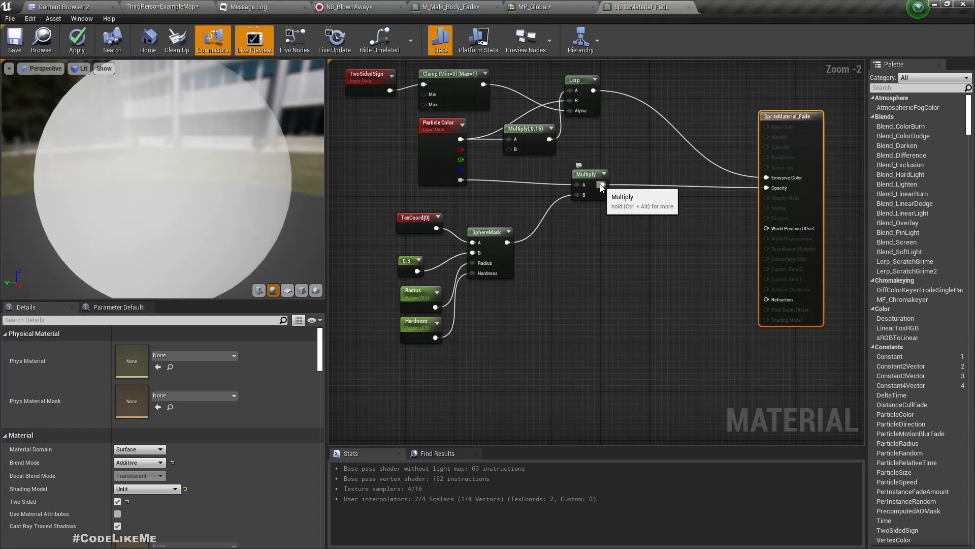
{"action": "left_click_drag", "start_coordinate": [602, 185], "coordinate": [663, 240]}
{"action": "type", "text": "*"}
{"action": "key", "text": "Return"}
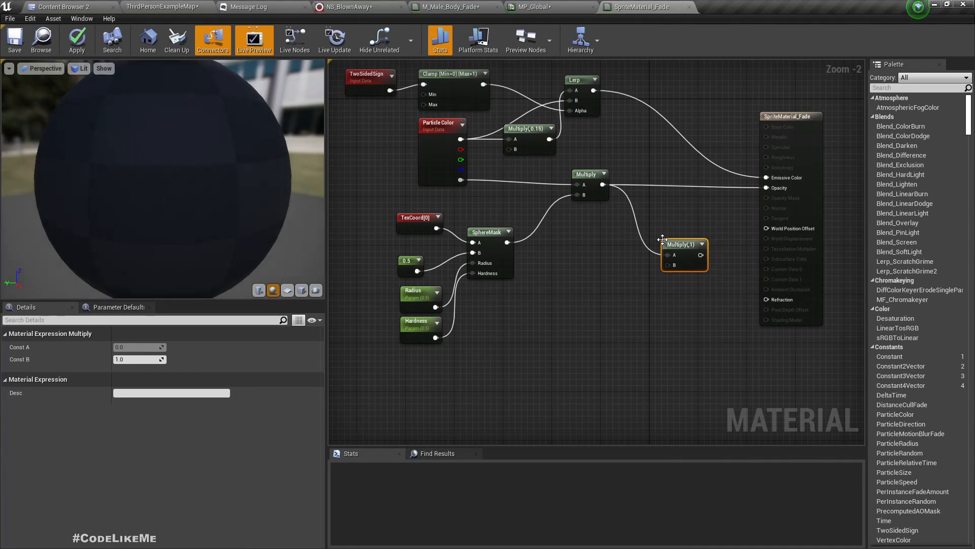
{"action": "left_click_drag", "start_coordinate": [701, 255], "coordinate": [766, 188]}
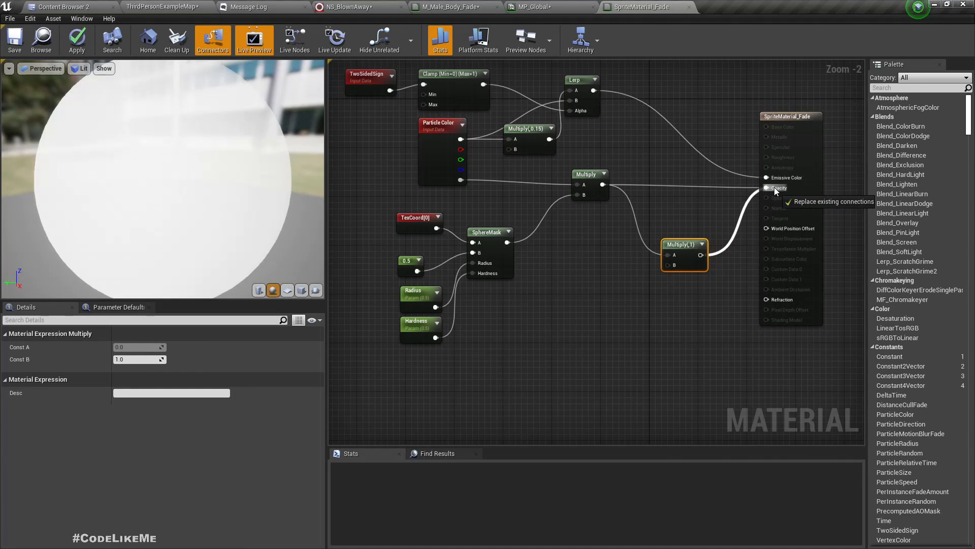
Connect the pasted If node's output to the new Multiply's B input and move the pasted nodes closer to the sprite graph
{"action": "scroll", "coordinate": [617, 253], "scroll_direction": "down", "scroll_amount": 2}
{"action": "right_click_drag", "start_coordinate": [617, 253], "coordinate": [656, 194]}
{"action": "right_click_drag", "start_coordinate": [593, 329], "coordinate": [600, 268]}
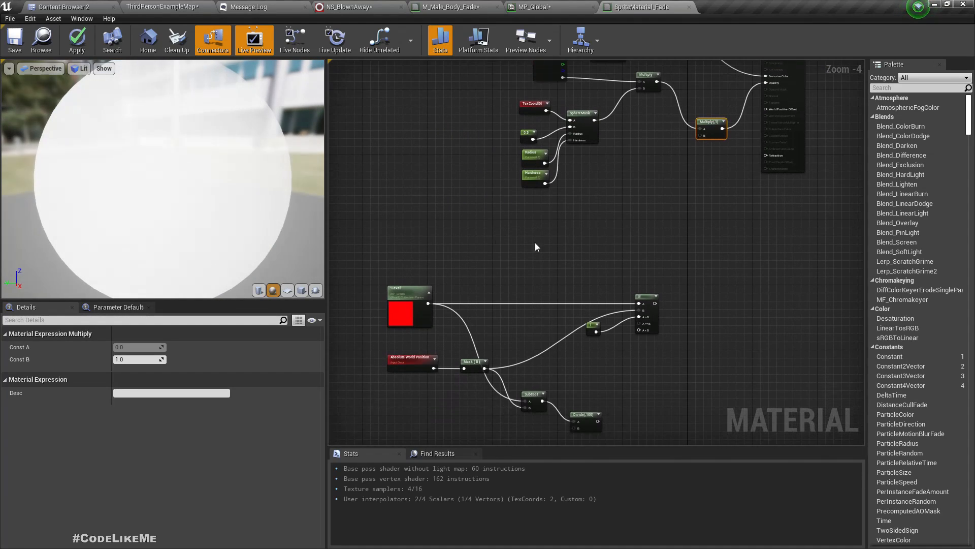
{"action": "left_click_drag", "start_coordinate": [391, 250], "coordinate": [539, 345]}
{"action": "left_click_drag", "start_coordinate": [644, 416], "coordinate": [644, 416]}
{"action": "left_click_drag", "start_coordinate": [647, 317], "coordinate": [681, 169]}
{"action": "left_click_drag", "start_coordinate": [705, 137], "coordinate": [704, 136]}
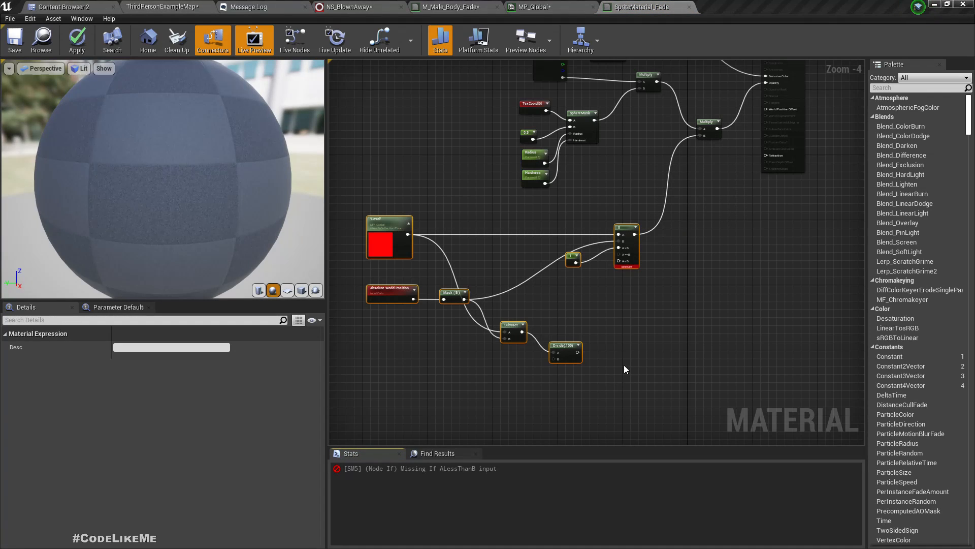
Delete the Subtract and Divide nodes from SpriteMaterial_Fade
{"action": "left_click", "coordinate": [584, 304]}
{"action": "left_click_drag", "start_coordinate": [583, 356], "coordinate": [583, 357]}
{"action": "key", "text": "Delete"}
Add a constant of 0, feed it into the If node's A == B and A < B inputs, and apply the material
{"action": "scroll", "coordinate": [600, 233], "scroll_direction": "up", "scroll_amount": 3}
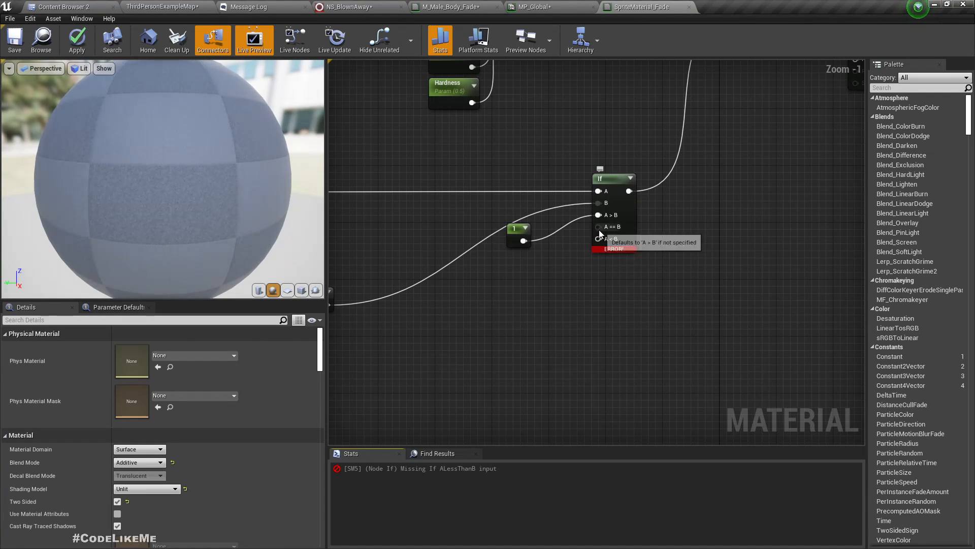
{"action": "left_click_drag", "start_coordinate": [546, 281], "coordinate": [600, 242]}
{"action": "type", "text": "const"}
{"action": "key", "text": "Return"}
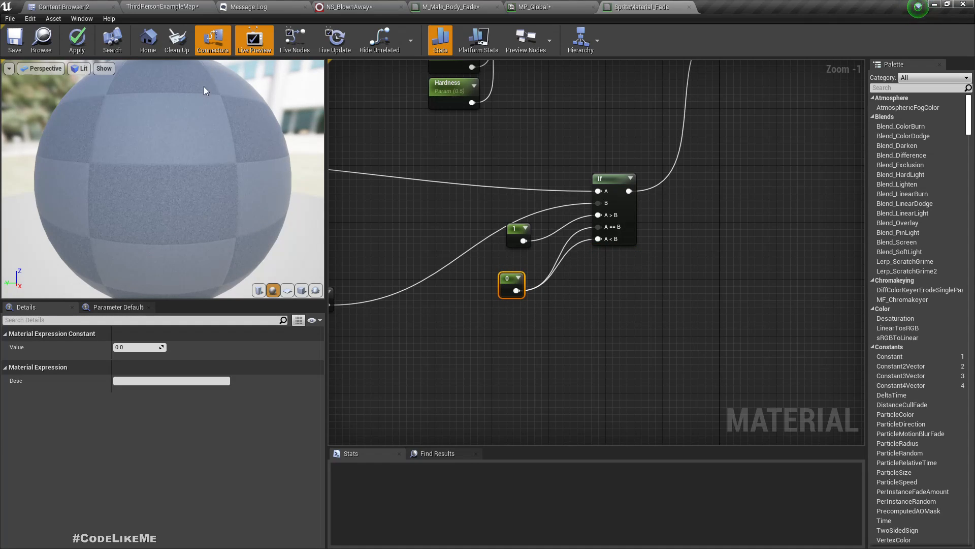
{"action": "left_click", "coordinate": [82, 45]}
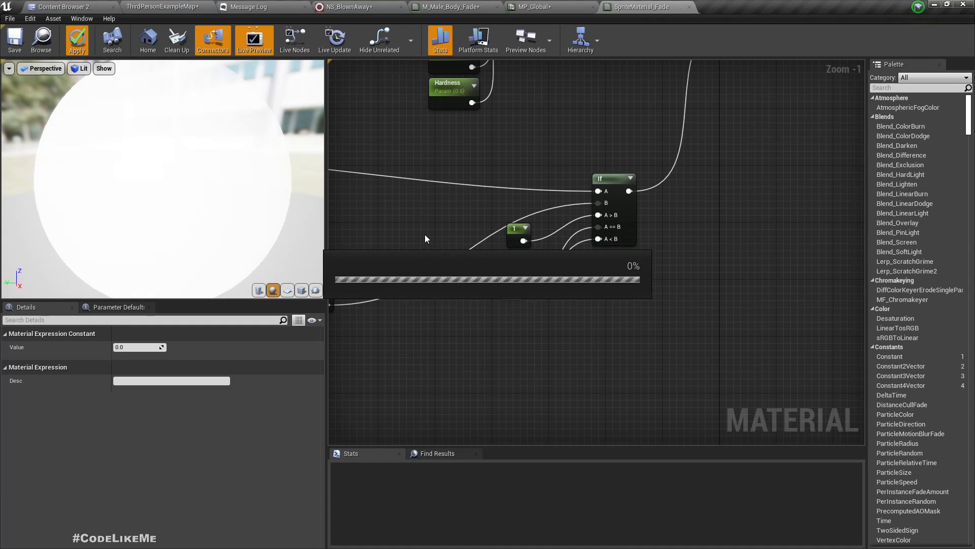
Assign SpriteMaterial_Fade as the material of the Sprite Renderer in NS_BlownAway's Empty emitter
{"action": "left_click", "coordinate": [161, 6]}
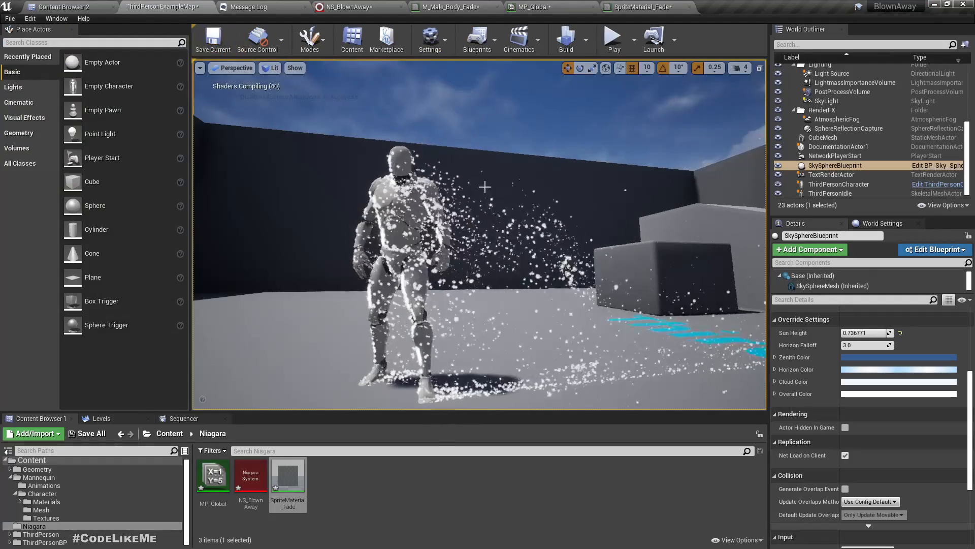
{"action": "left_click", "coordinate": [633, 6]}
{"action": "left_click", "coordinate": [41, 38]}
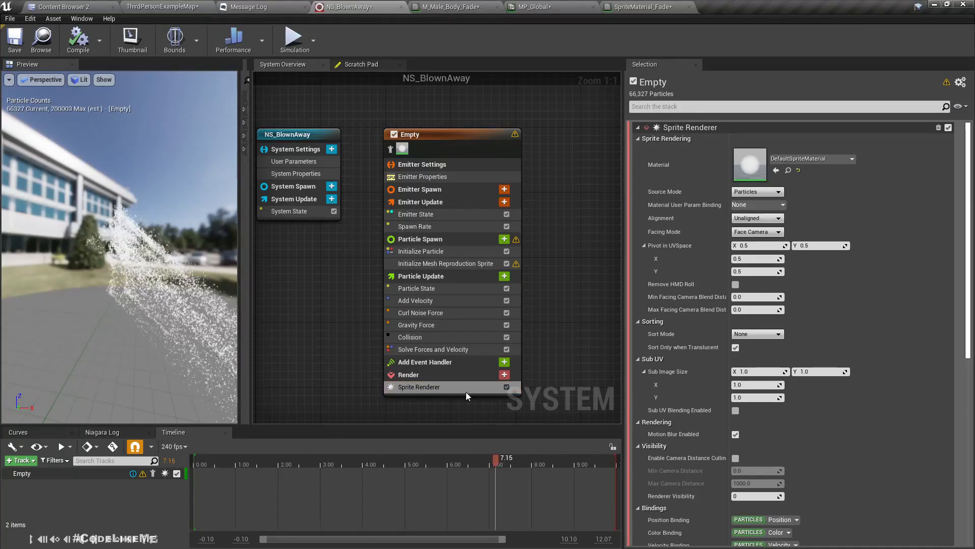
{"action": "left_click", "coordinate": [464, 389]}
{"action": "left_click", "coordinate": [799, 159]}
{"action": "left_click", "coordinate": [798, 161]}
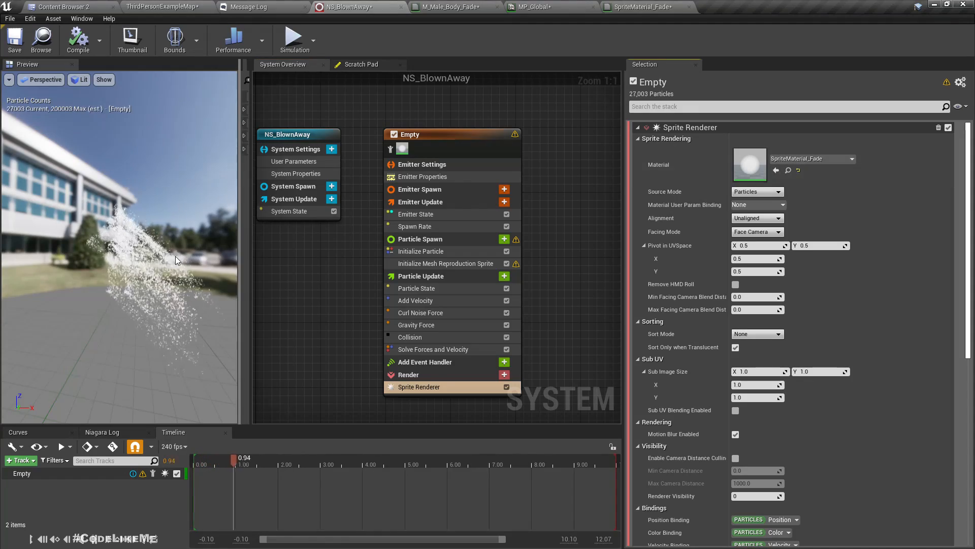
Test the particle fade in the level by varying MP_Global's Level default value, leaving it at about 346.5, and redock MP_Global
{"action": "left_click", "coordinate": [162, 6]}
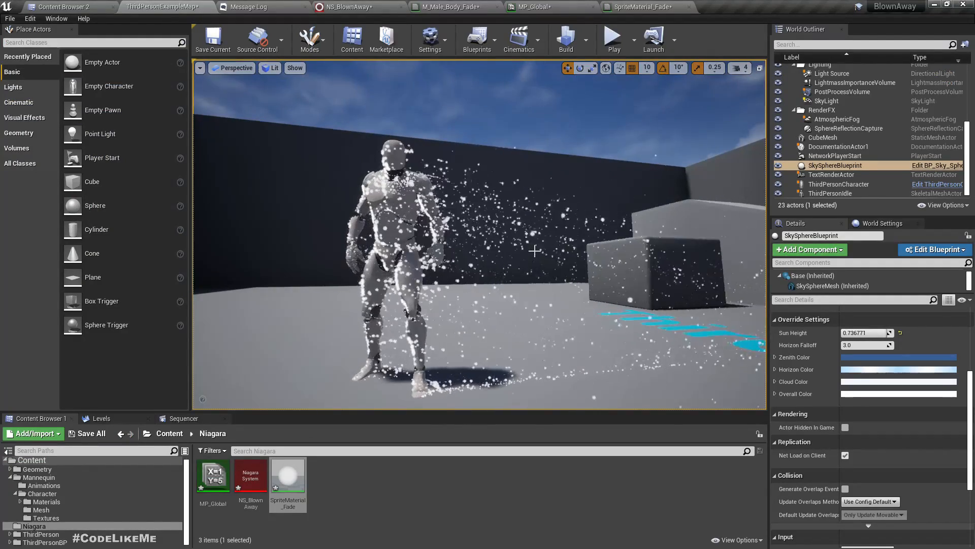
{"action": "scroll", "coordinate": [526, 256], "scroll_direction": "down", "scroll_amount": 3}
{"action": "left_click_drag", "start_coordinate": [539, 4], "coordinate": [661, 246]}
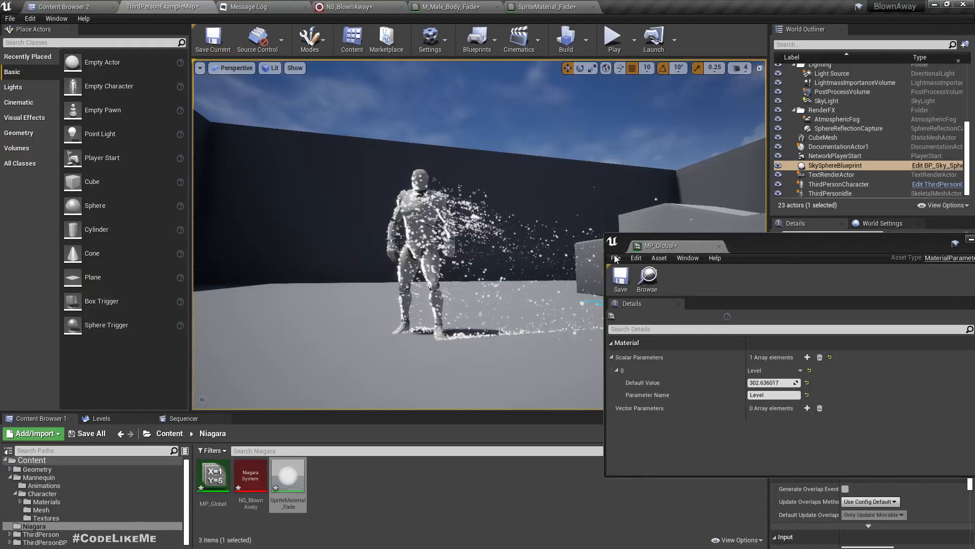
{"action": "left_click_drag", "start_coordinate": [777, 383], "coordinate": [755, 382]}
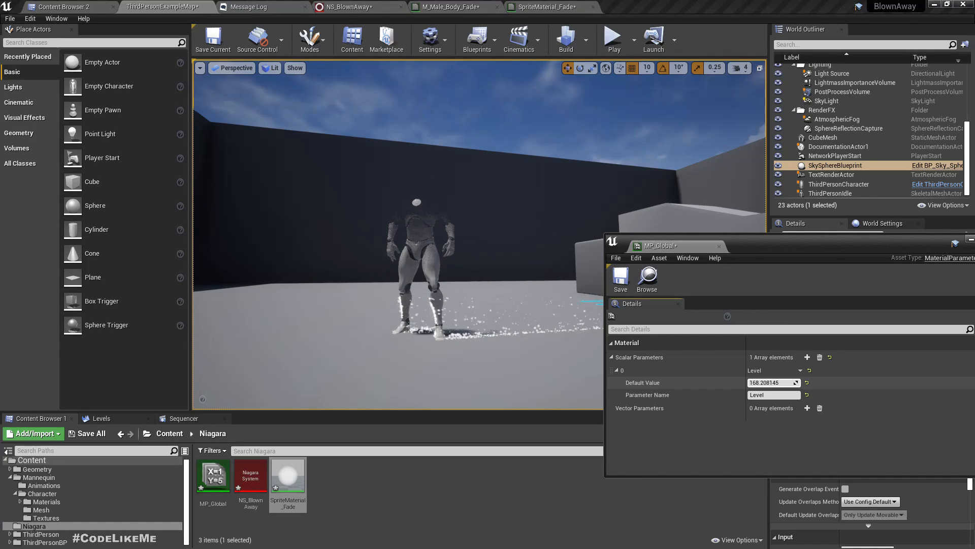
{"action": "mouse_move", "coordinate": [773, 383]}
{"action": "left_mouse_down"}
{"action": "mouse_move", "coordinate": [786, 382]}
{"action": "mouse_move", "coordinate": [776, 382]}
{"action": "left_mouse_up"}
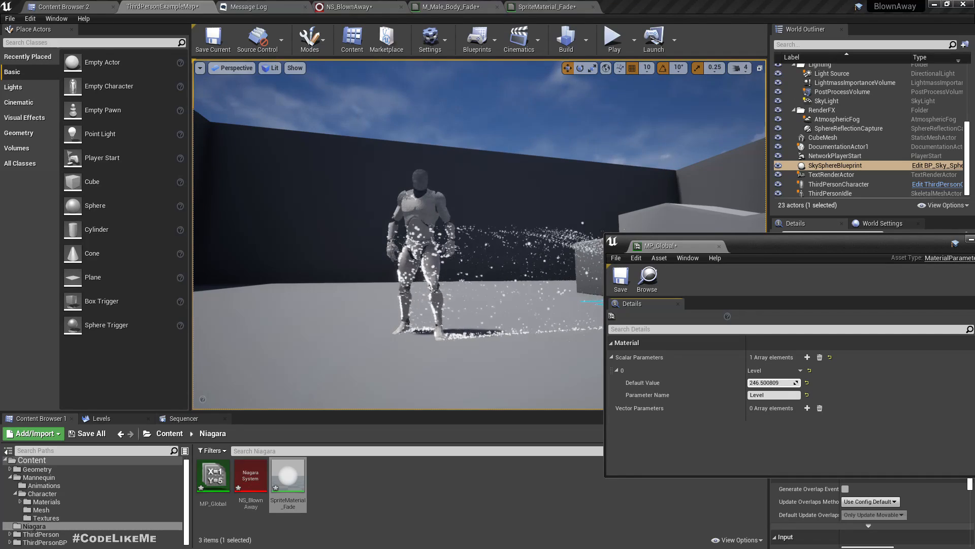
{"action": "left_click_drag", "start_coordinate": [777, 382], "coordinate": [785, 382]}
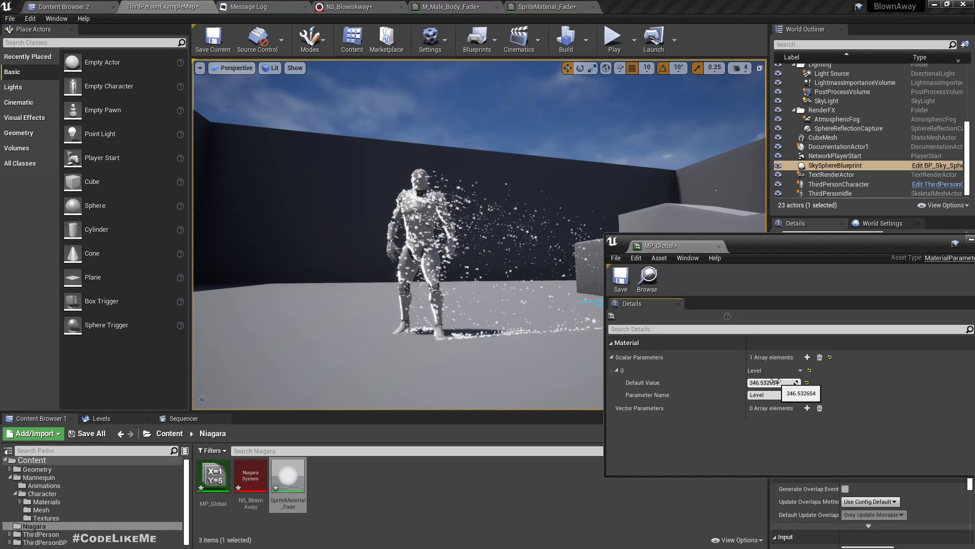
{"action": "left_click_drag", "start_coordinate": [680, 244], "coordinate": [681, 7]}
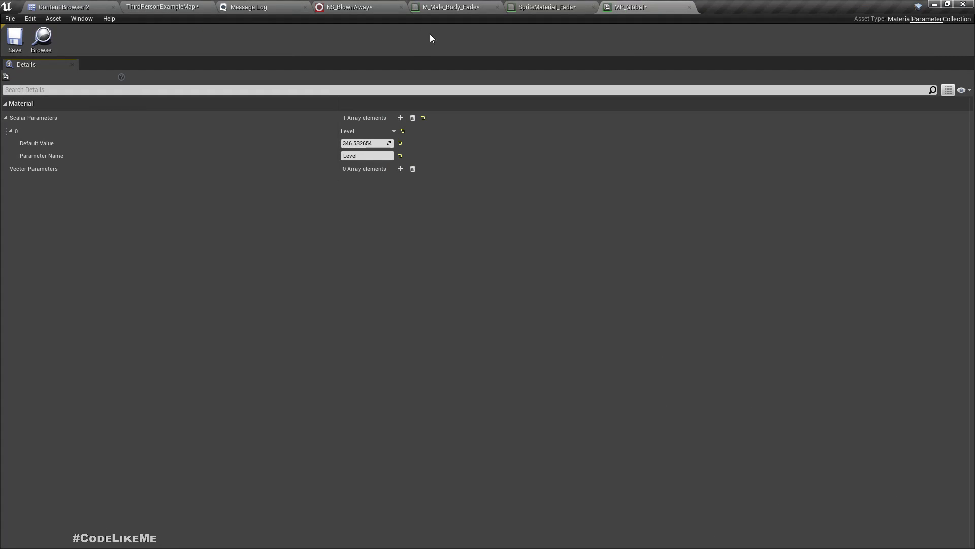
Swap the If inputs in SpriteMaterial_Fade, feeding 1 into A == B and A < B and 0 into A > B, and apply
{"action": "left_click", "coordinate": [535, 4]}
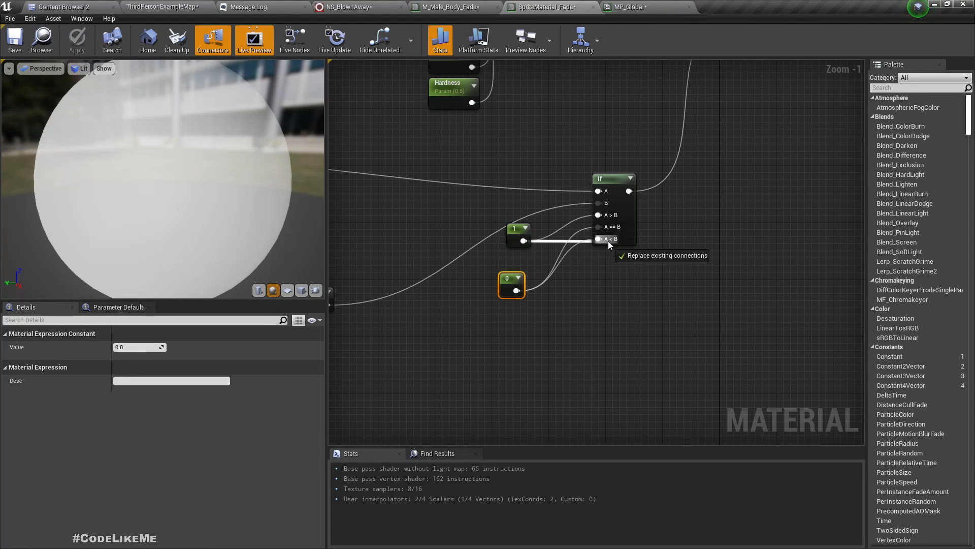
{"action": "left_click_drag", "start_coordinate": [610, 245], "coordinate": [609, 242]}
{"action": "left_click_drag", "start_coordinate": [547, 236], "coordinate": [523, 241]}
{"action": "left_click_drag", "start_coordinate": [516, 291], "coordinate": [602, 215]}
{"action": "left_click", "coordinate": [82, 47]}
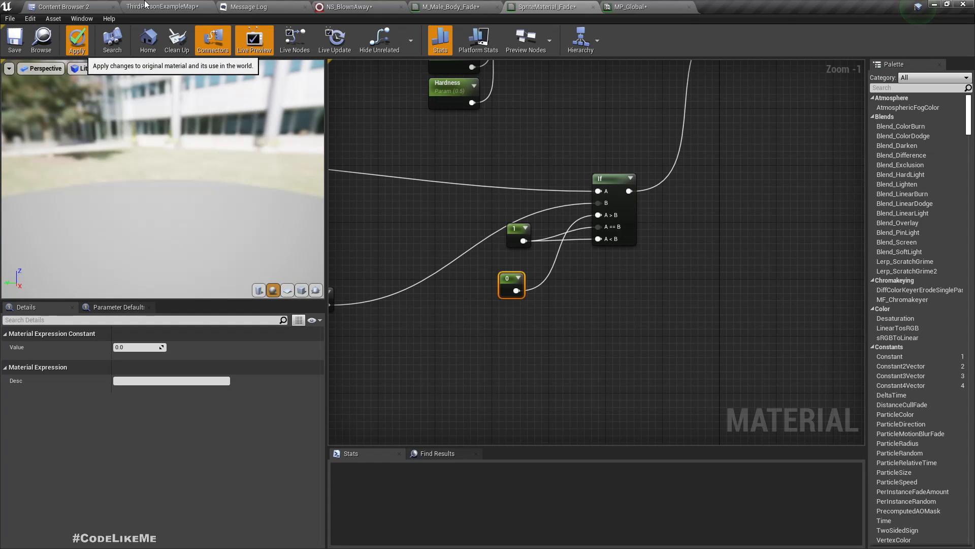
Check the inverted particle fade around the mannequin in the level and float the SpriteMaterial_Fade editor over the viewport
{"action": "left_click", "coordinate": [161, 6]}
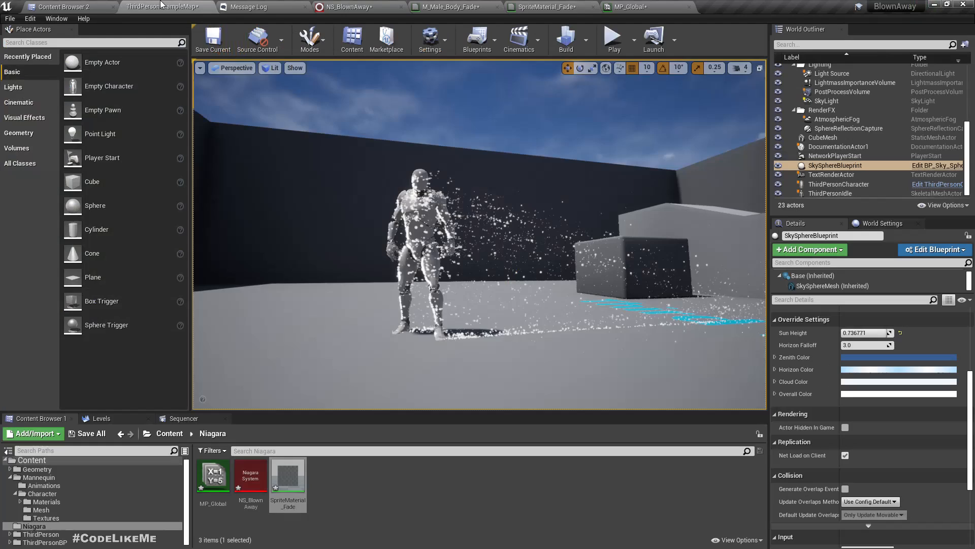
{"action": "right_click_drag", "start_coordinate": [480, 234], "coordinate": [473, 229]}
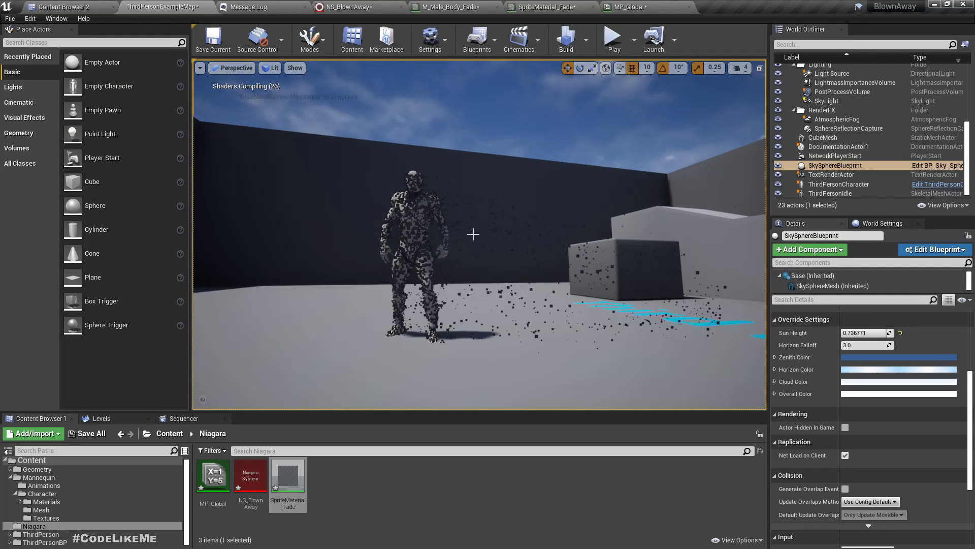
{"action": "left_click", "coordinate": [340, 227]}
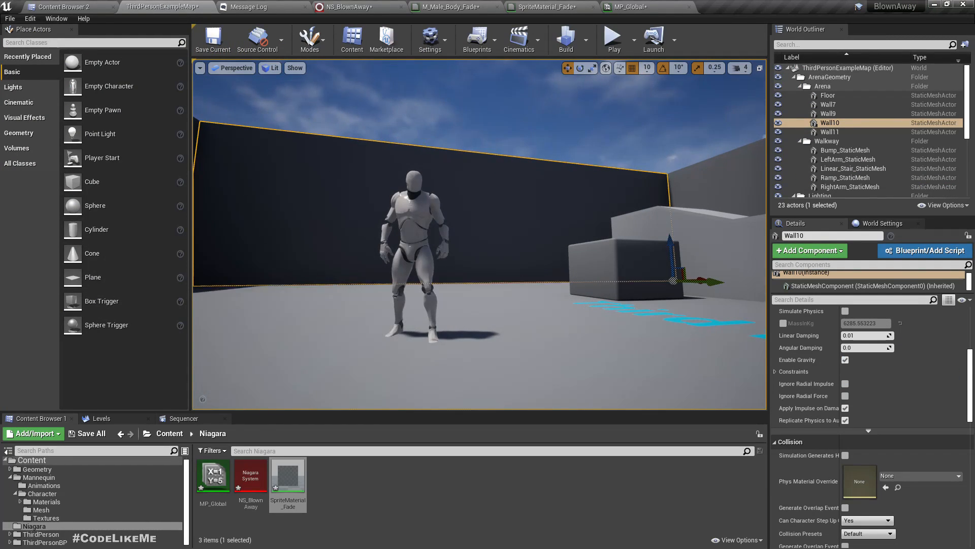
{"action": "right_click_drag", "start_coordinate": [341, 227], "coordinate": [336, 245]}
{"action": "left_click_drag", "start_coordinate": [524, 5], "coordinate": [585, 246]}
{"action": "left_click", "coordinate": [178, 4]}
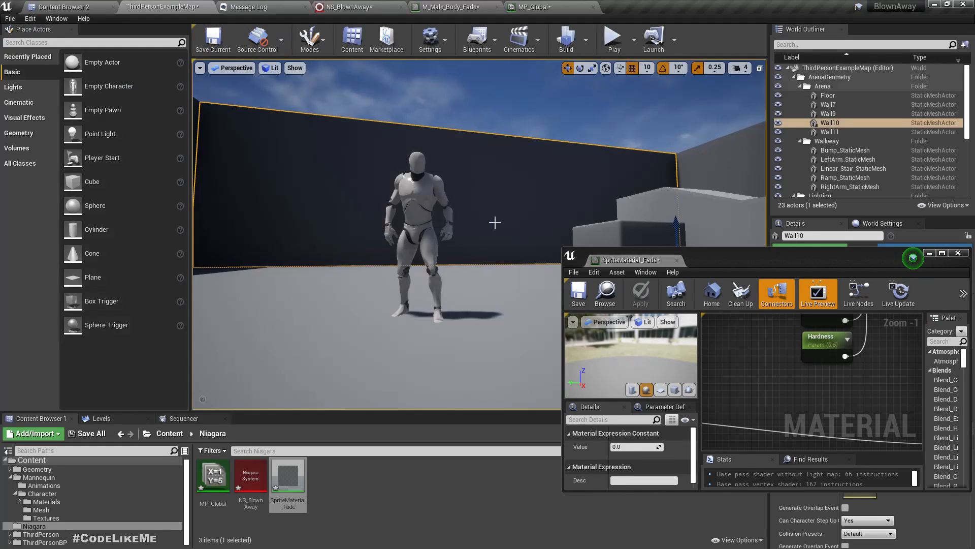
Redock the SpriteMaterial_Fade editor, float MP_Global as a separate window, and bring the level back into view
{"action": "left_click_drag", "start_coordinate": [641, 261], "coordinate": [645, 4]}
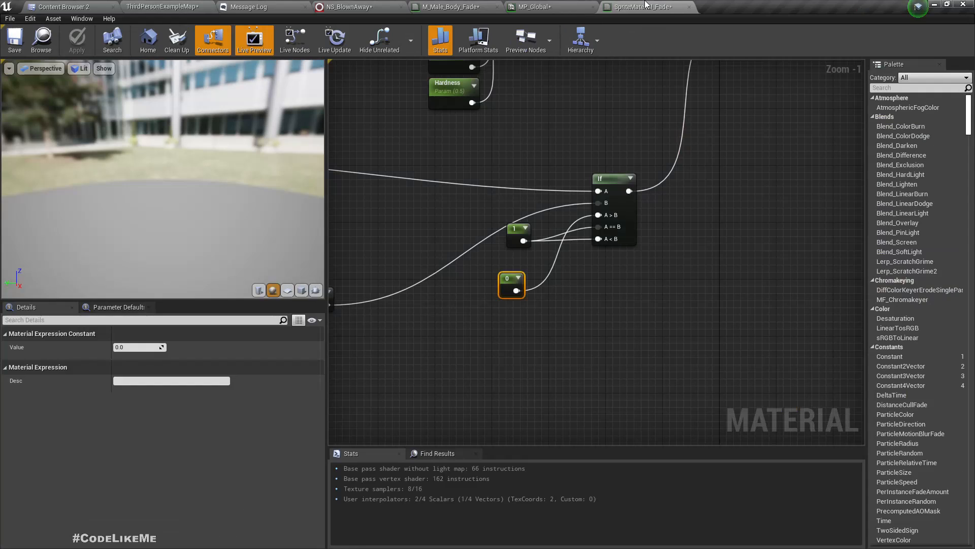
{"action": "left_click_drag", "start_coordinate": [530, 4], "coordinate": [615, 249]}
{"action": "left_click", "coordinate": [162, 6]}
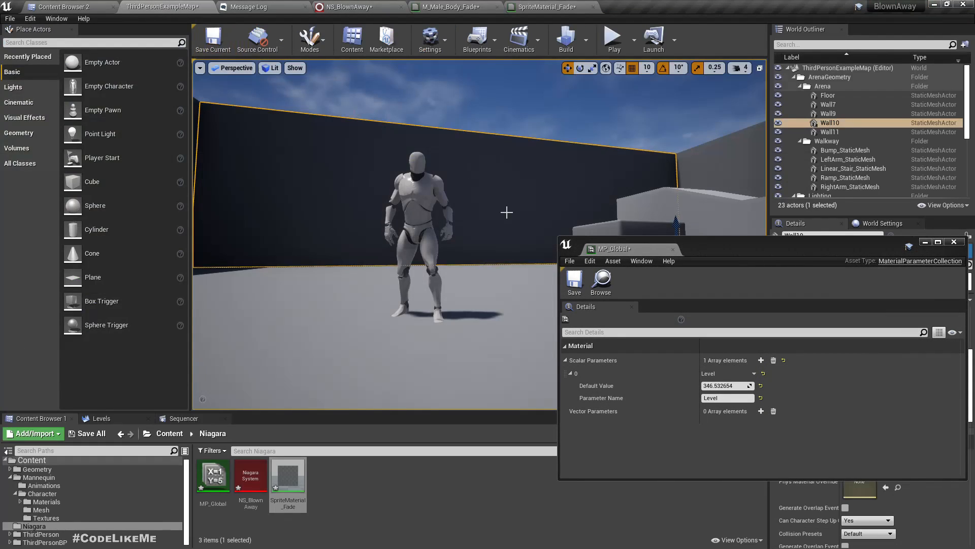
Test the inverted particle fade by varying MP_Global's Level default value, leaving it at about 43.4, and redock MP_Global
{"action": "left_click_drag", "start_coordinate": [740, 383], "coordinate": [708, 384]}
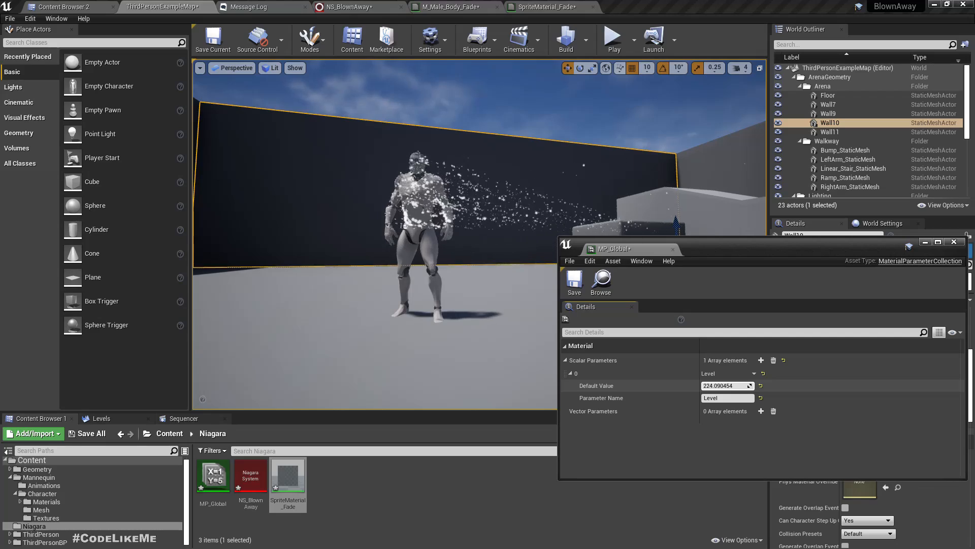
{"action": "right_click_drag", "start_coordinate": [371, 182], "coordinate": [401, 194]}
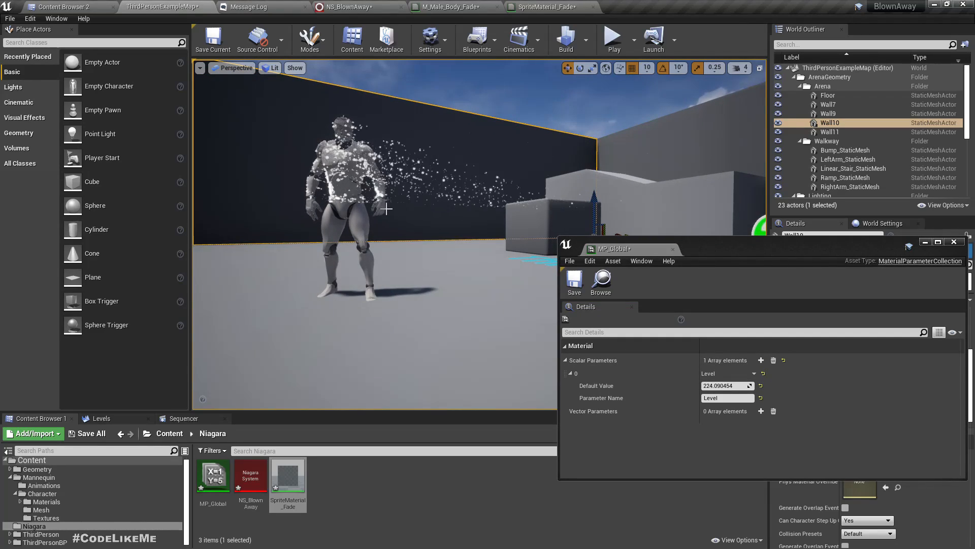
{"action": "mouse_move", "coordinate": [726, 386]}
{"action": "left_mouse_down"}
{"action": "mouse_move", "coordinate": [740, 386]}
{"action": "mouse_move", "coordinate": [712, 385]}
{"action": "mouse_move", "coordinate": [742, 385]}
{"action": "left_mouse_up"}
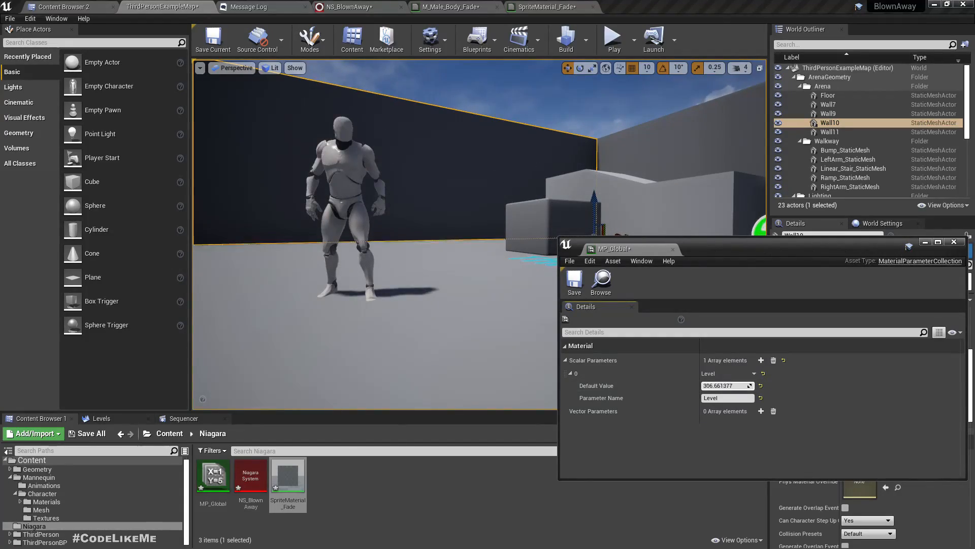
{"action": "left_click_drag", "start_coordinate": [727, 386], "coordinate": [747, 386]}
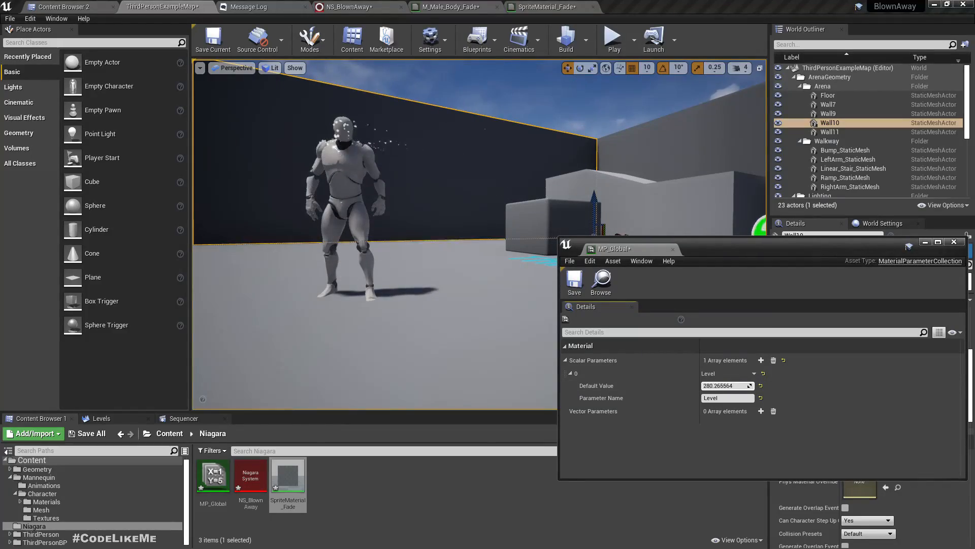
{"action": "mouse_move", "coordinate": [726, 385]}
{"action": "left_mouse_down"}
{"action": "mouse_move", "coordinate": [716, 385]}
{"action": "mouse_move", "coordinate": [741, 386]}
{"action": "mouse_move", "coordinate": [711, 385]}
{"action": "left_mouse_up"}
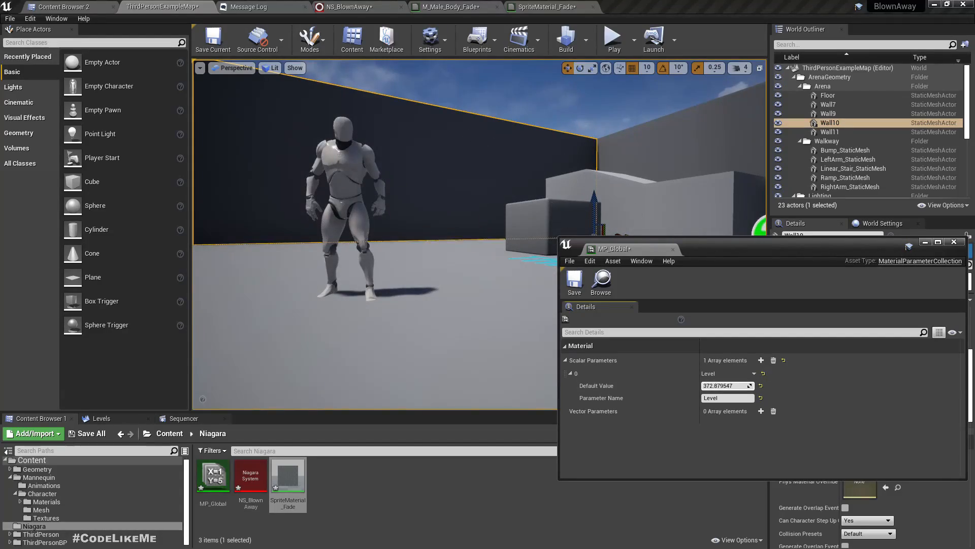
{"action": "left_click_drag", "start_coordinate": [726, 385], "coordinate": [693, 385]}
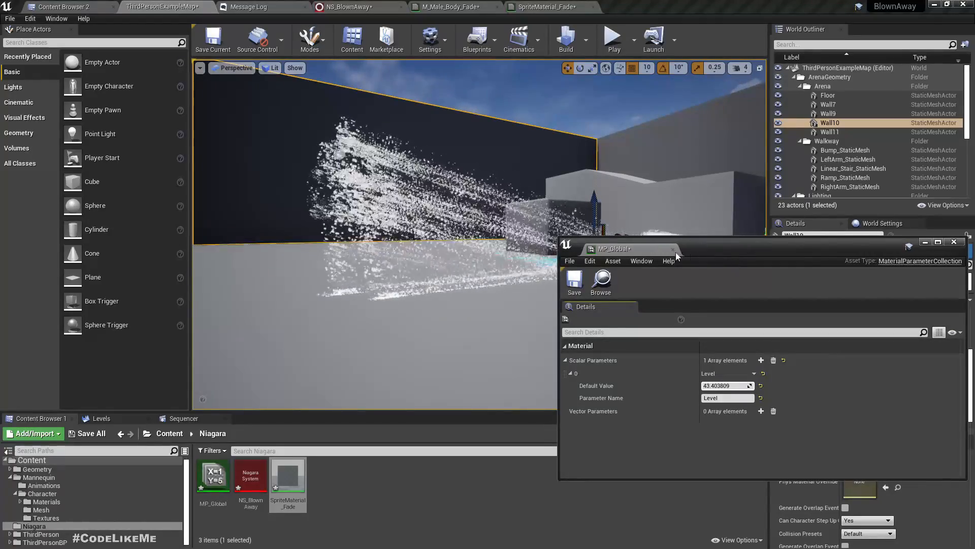
{"action": "left_click_drag", "start_coordinate": [644, 251], "coordinate": [638, 6]}
{"action": "left_click", "coordinate": [148, 6]}
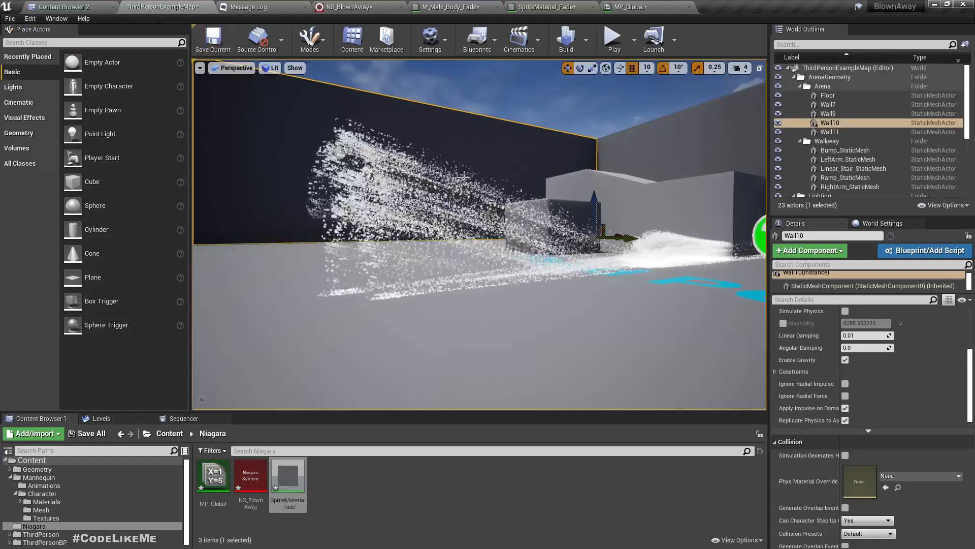
Deselect the wall, set MP_Global's Level default value to 300, and inspect the mannequin's head up close in the level
{"action": "key", "text": "Escape"}
{"action": "right_click_drag", "start_coordinate": [468, 299], "coordinate": [479, 279]}
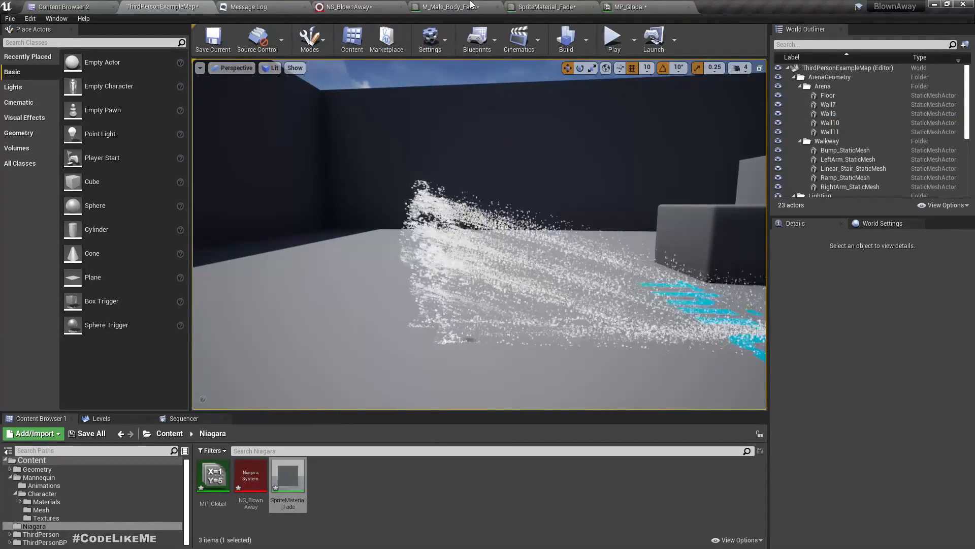
{"action": "left_click", "coordinate": [566, 7]}
{"action": "left_click", "coordinate": [460, 6]}
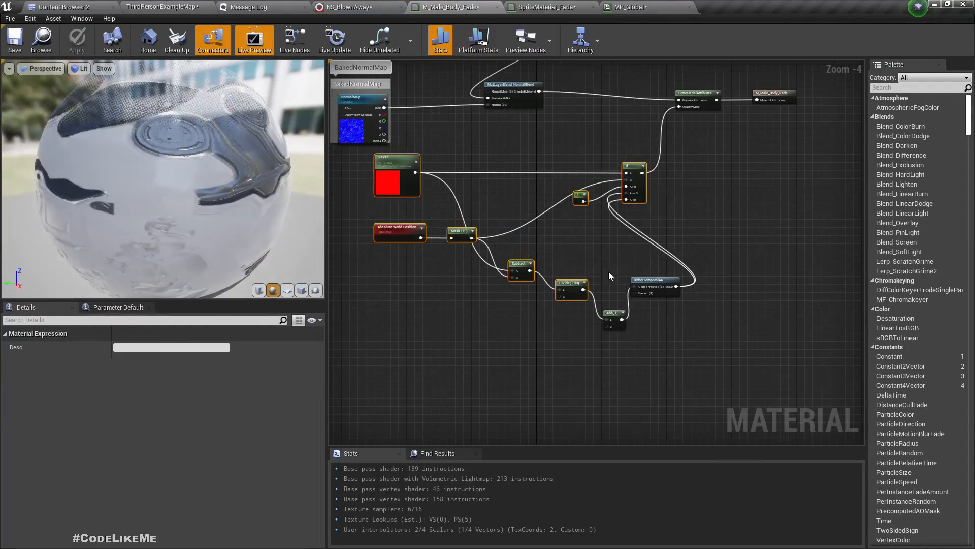
{"action": "left_click", "coordinate": [630, 6]}
{"action": "left_click", "coordinate": [376, 144]}
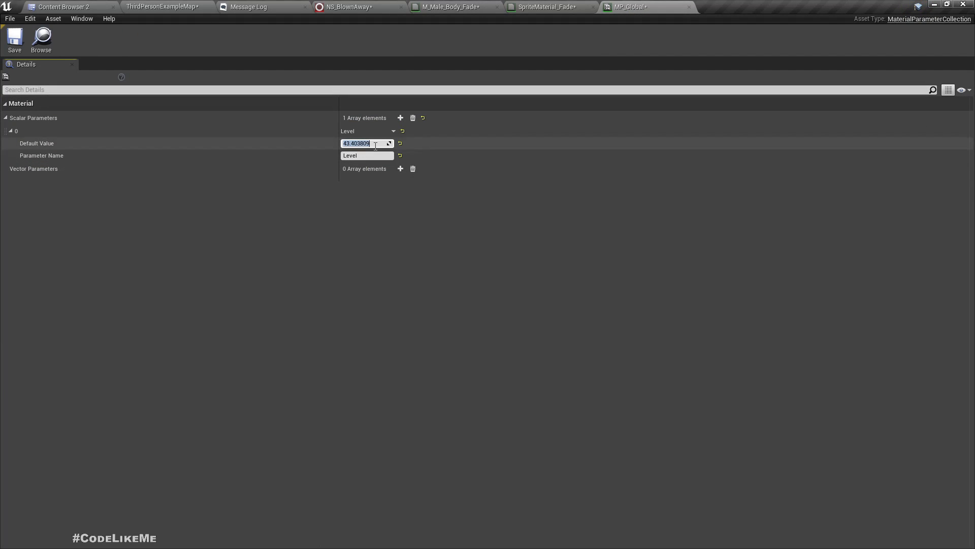
{"action": "key", "text": "Return"}
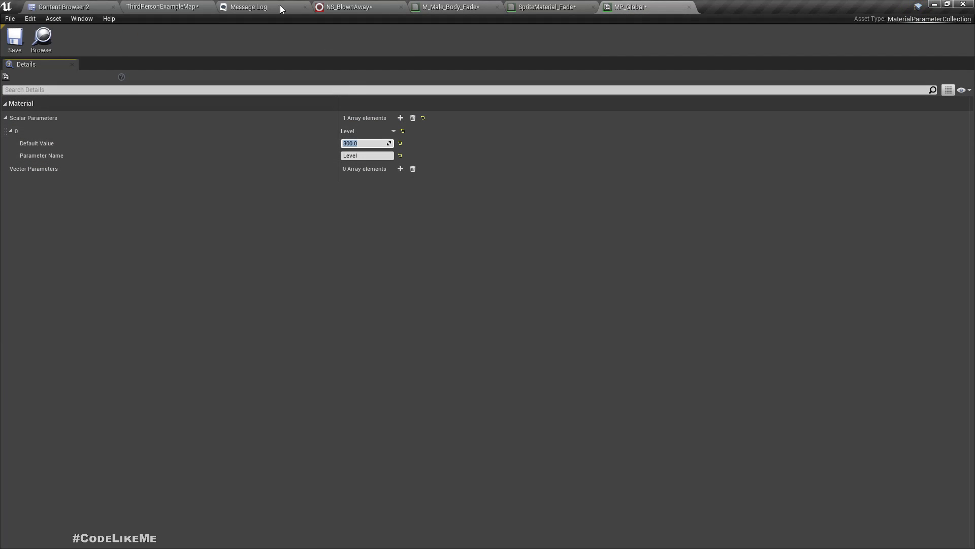
{"action": "left_click", "coordinate": [168, 7]}
{"action": "key", "text": "w"}
{"action": "right_click_drag", "start_coordinate": [365, 136], "coordinate": [365, 136]}
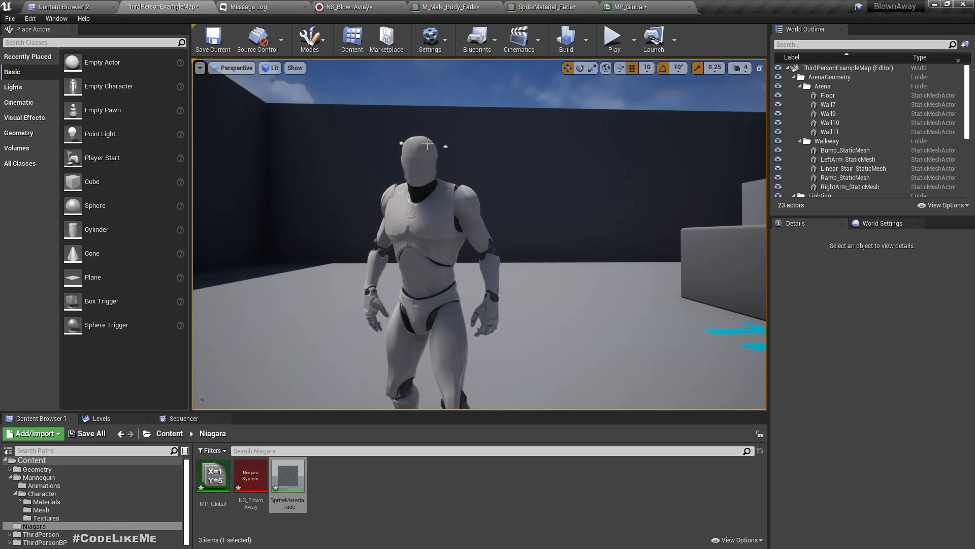
Set MP_Global's Level default value to 400 and view the mannequin in the level
{"action": "left_click", "coordinate": [464, 7]}
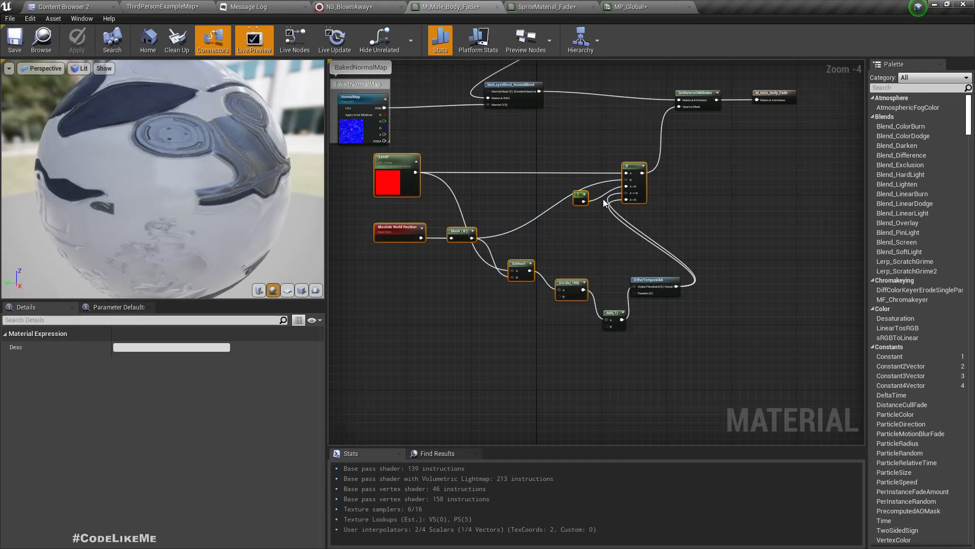
{"action": "left_click", "coordinate": [634, 7]}
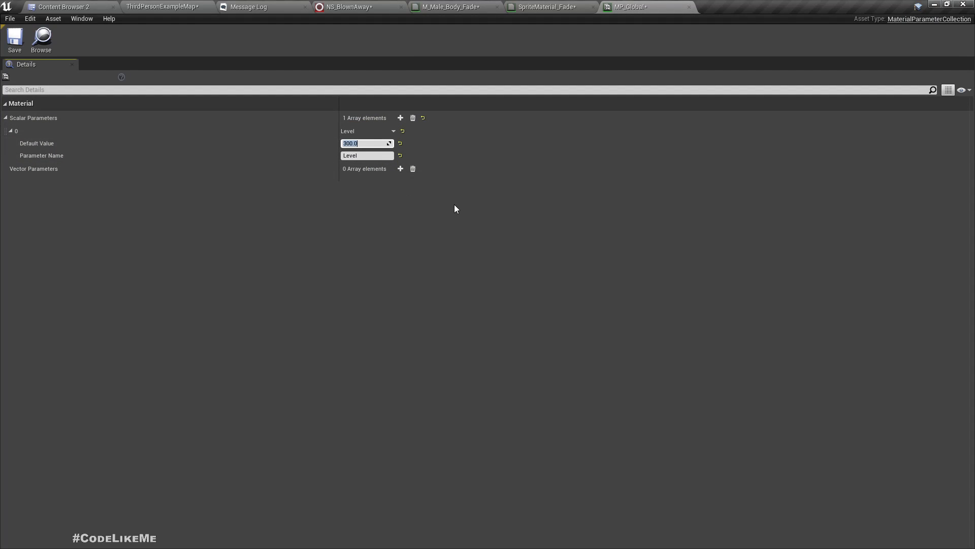
{"action": "type", "text": "400"}
{"action": "key", "text": "Return"}
{"action": "left_click", "coordinate": [152, 5]}
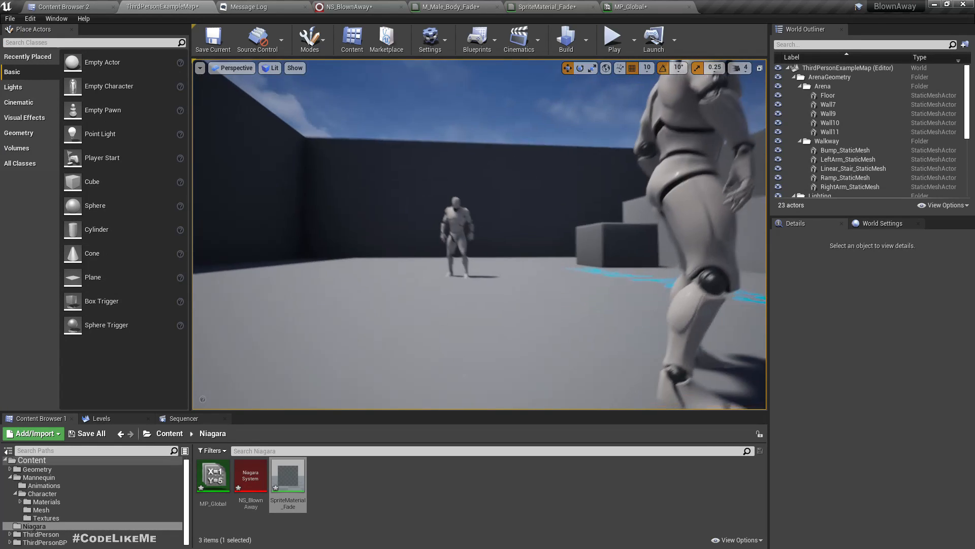
{"action": "right_click_drag", "start_coordinate": [508, 229], "coordinate": [508, 280]}
{"action": "key", "text": "w"}
Convert ThirdPersonIdle into a new SkeletalMeshActor subclass blueprint named Ch_BlownAway in /Game/Niagara and look at it in the level
{"action": "left_click", "coordinate": [452, 208]}
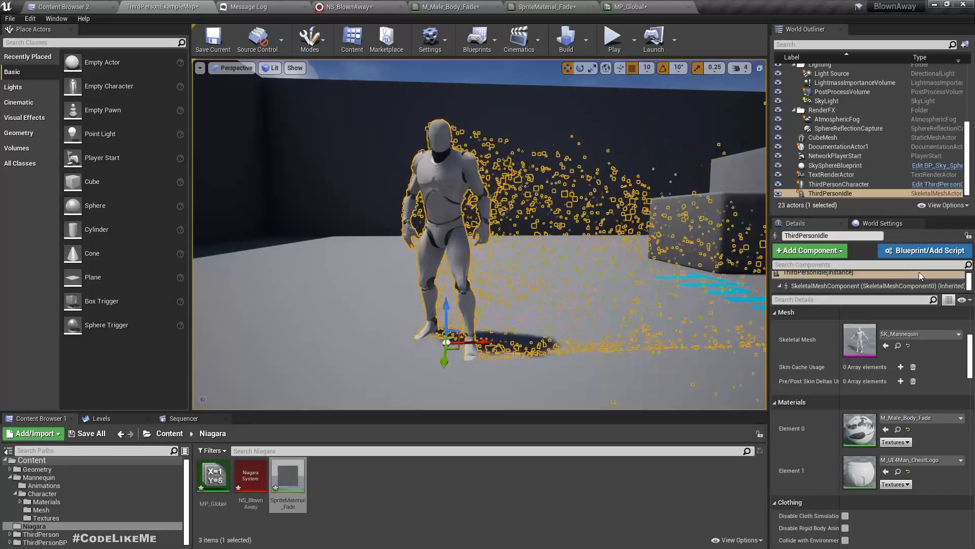
{"action": "left_click", "coordinate": [905, 252]}
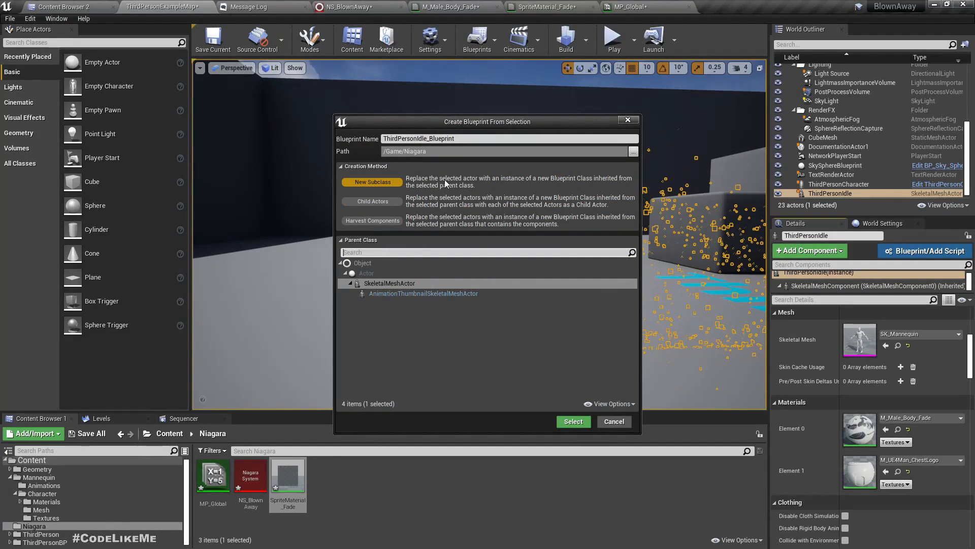
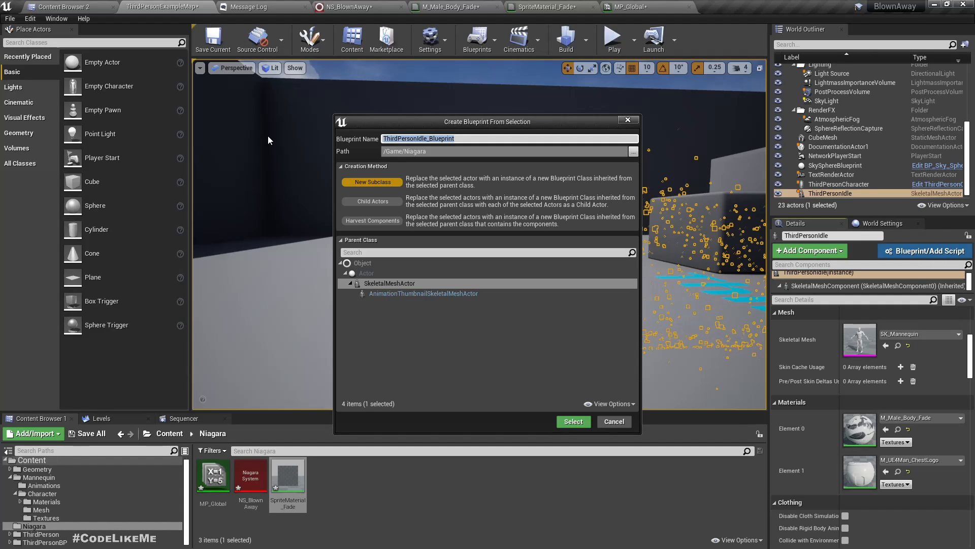
{"action": "type", "text": "Ch_B"}
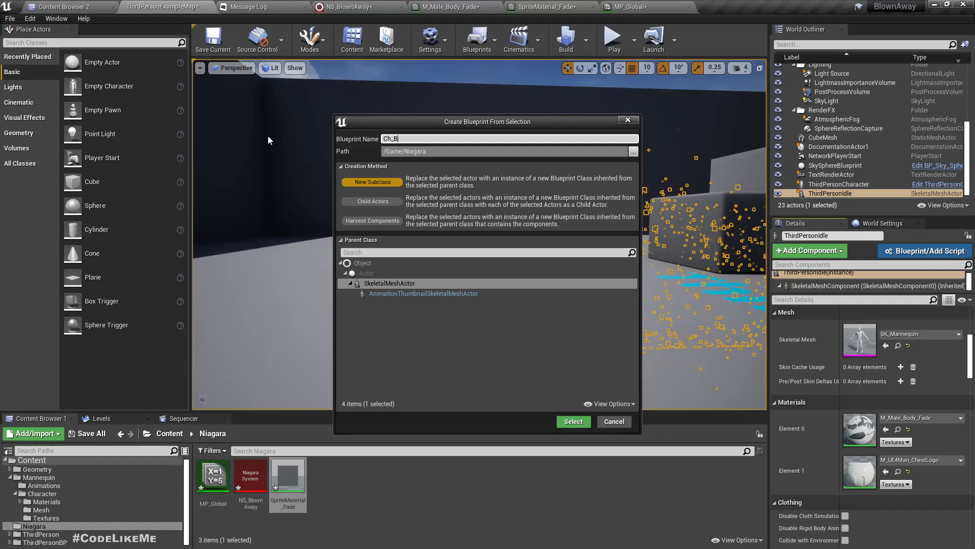
{"action": "type", "text": "lownAway"}
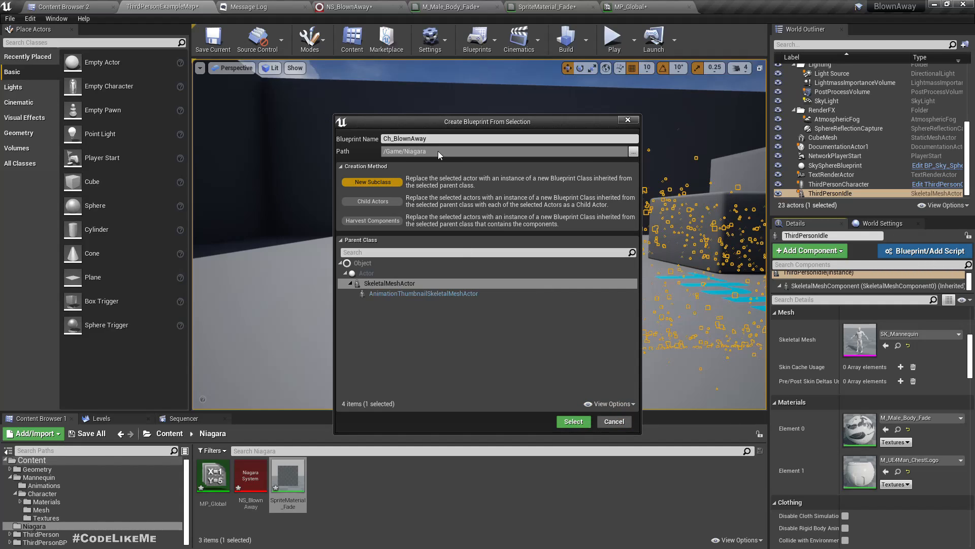
{"action": "left_click", "coordinate": [564, 425]}
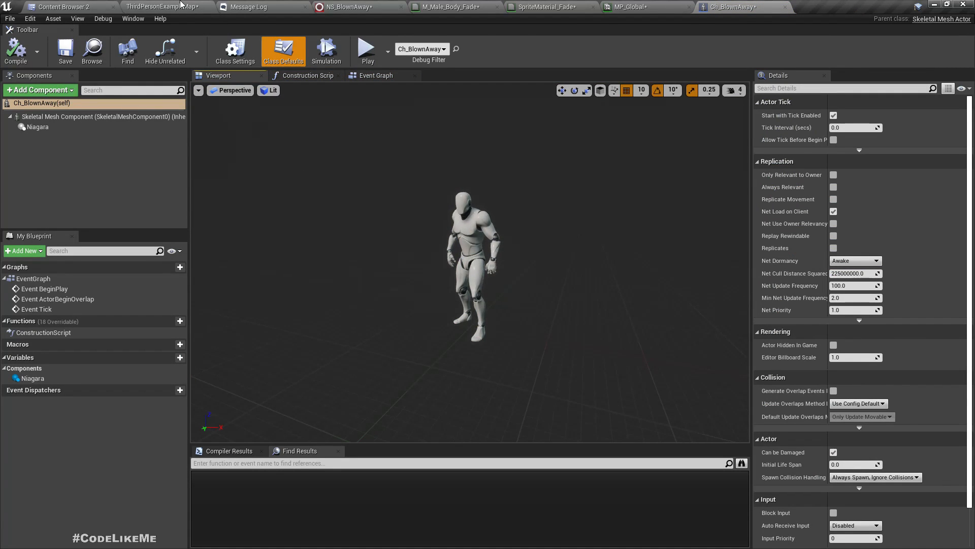
{"action": "left_click", "coordinate": [181, 5]}
{"action": "left_click", "coordinate": [326, 231]}
{"action": "right_click_drag", "start_coordinate": [326, 231], "coordinate": [335, 223]}
{"action": "right_click_drag", "start_coordinate": [349, 290], "coordinate": [366, 298]}
In Ch_BlownAway's Event Graph, add a Set Scalar Parameter Value node driven by Event Tick
{"action": "left_click", "coordinate": [734, 7]}
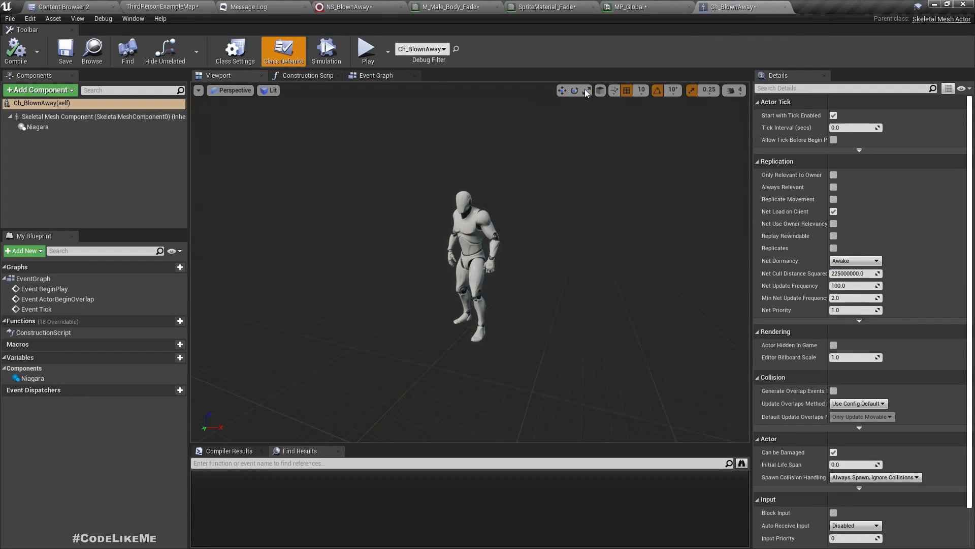
{"action": "left_click", "coordinate": [362, 77]}
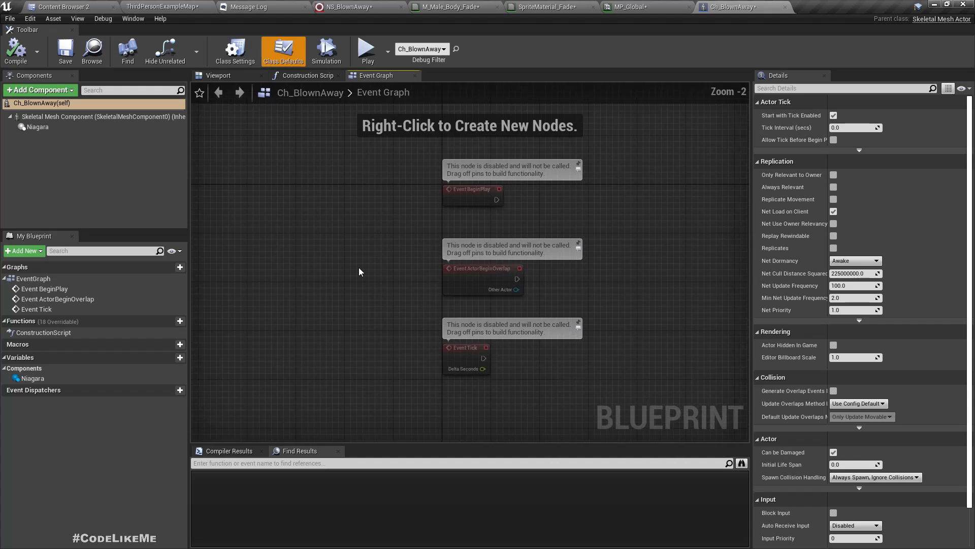
{"action": "right_click_drag", "start_coordinate": [359, 272], "coordinate": [310, 155]}
{"action": "right_click_drag", "start_coordinate": [425, 331], "coordinate": [355, 340]}
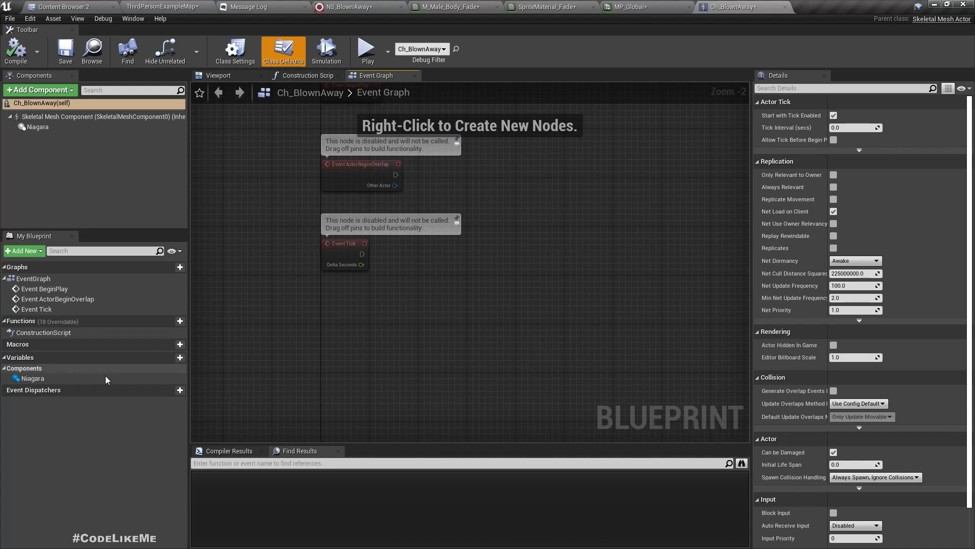
{"action": "left_click", "coordinate": [31, 379]}
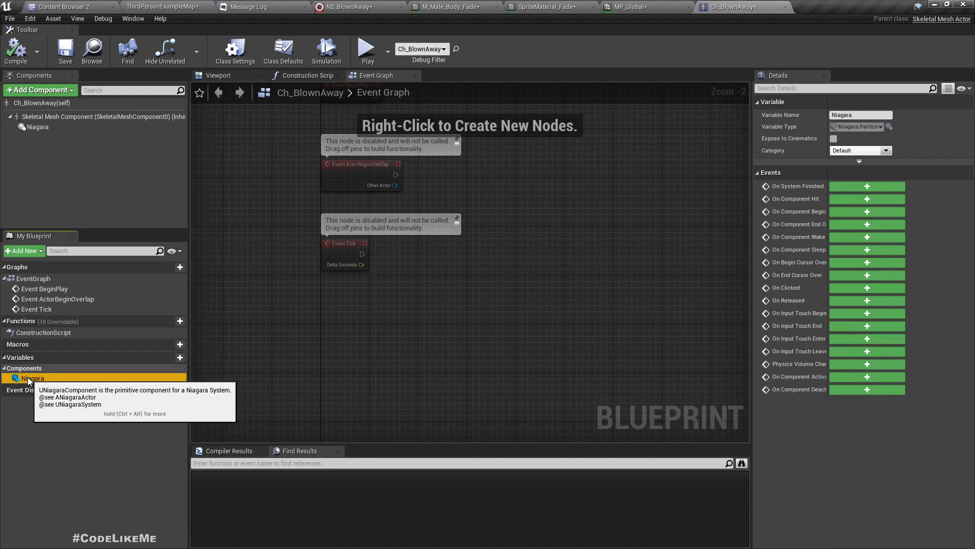
{"action": "scroll", "coordinate": [375, 319], "scroll_direction": "up", "scroll_amount": 1}
{"action": "right_click_drag", "start_coordinate": [365, 312], "coordinate": [423, 331]}
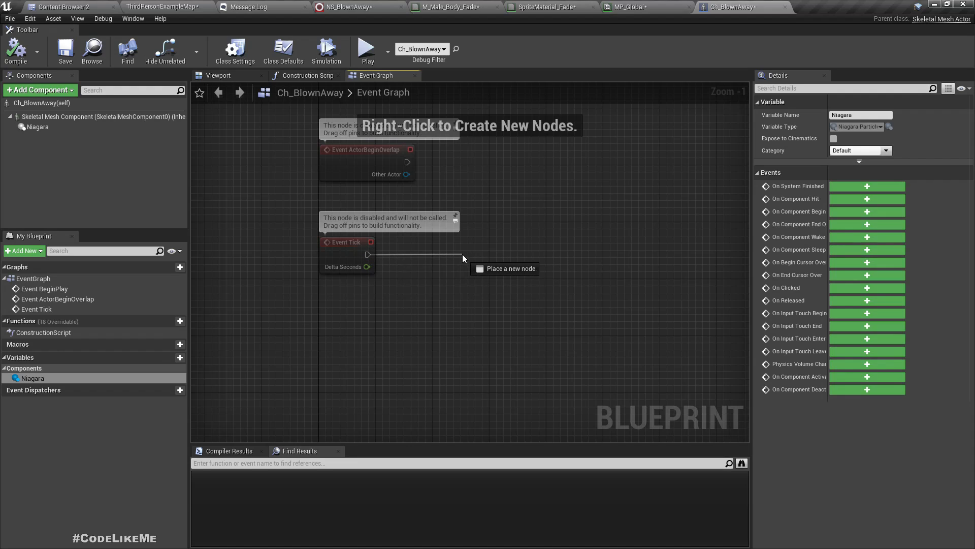
{"action": "left_click_drag", "start_coordinate": [463, 254], "coordinate": [468, 255]}
{"action": "type", "text": "set scala"}
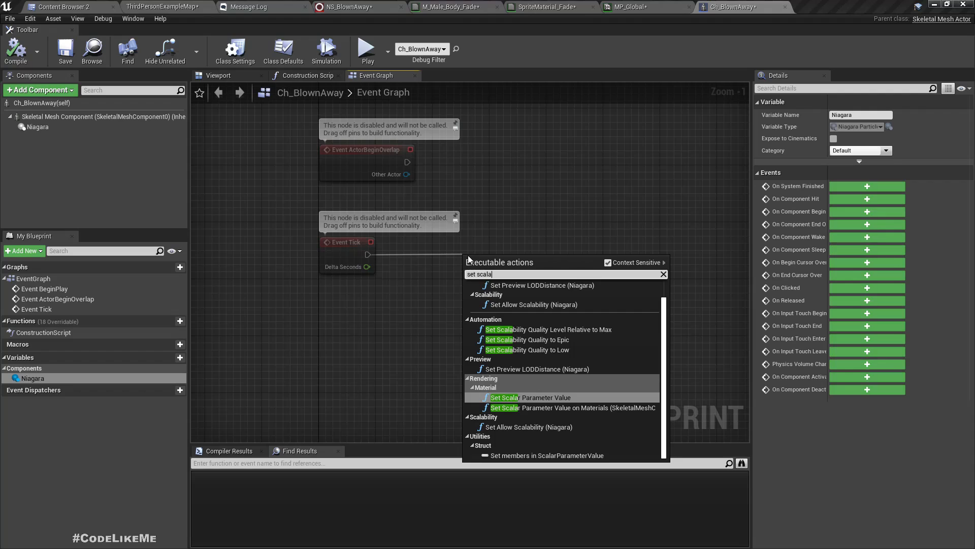
{"action": "key", "text": "Return"}
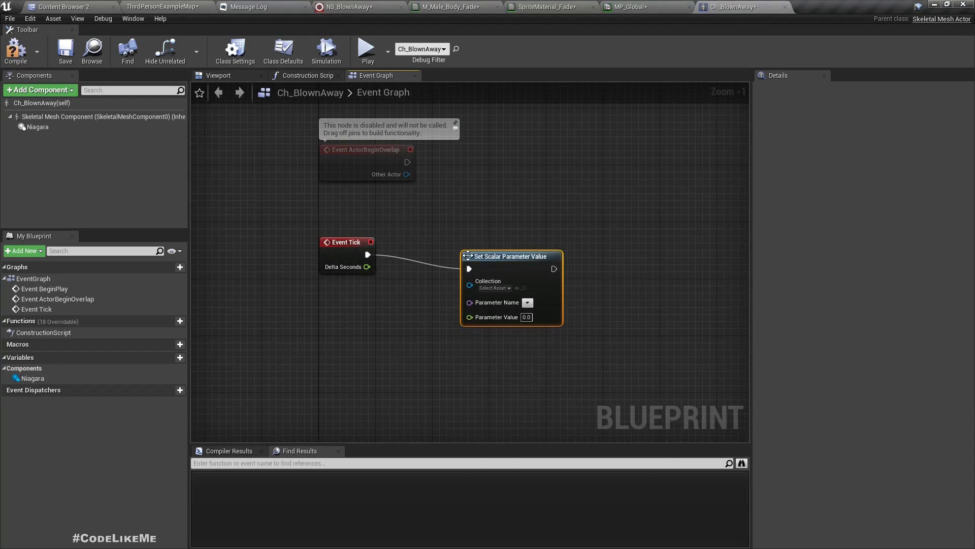
Set the node's Collection to MP_Global and Parameter Name to Level, and align it with Event Tick
{"action": "left_click", "coordinate": [496, 290]}
{"action": "left_click", "coordinate": [511, 329]}
{"action": "left_click_drag", "start_coordinate": [520, 258], "coordinate": [556, 246]}
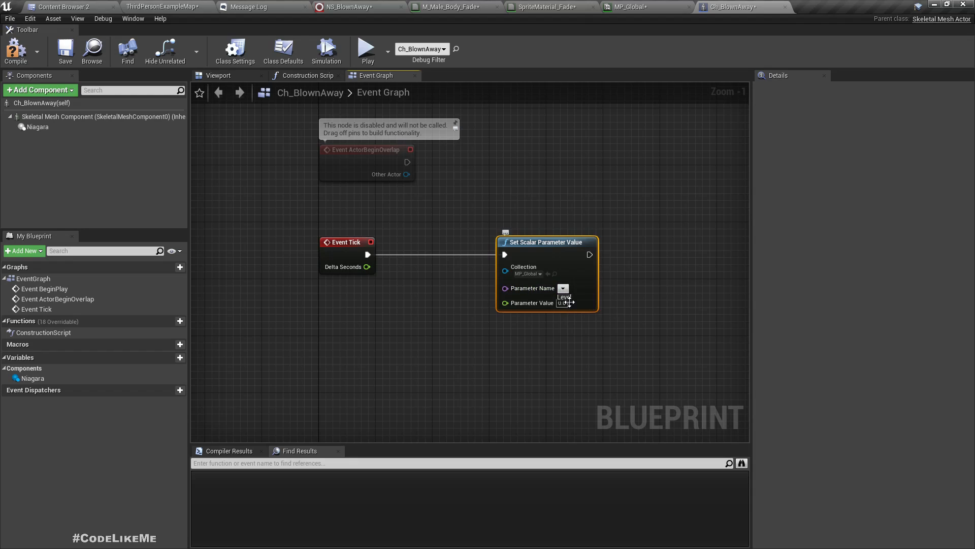
{"action": "left_click", "coordinate": [565, 299]}
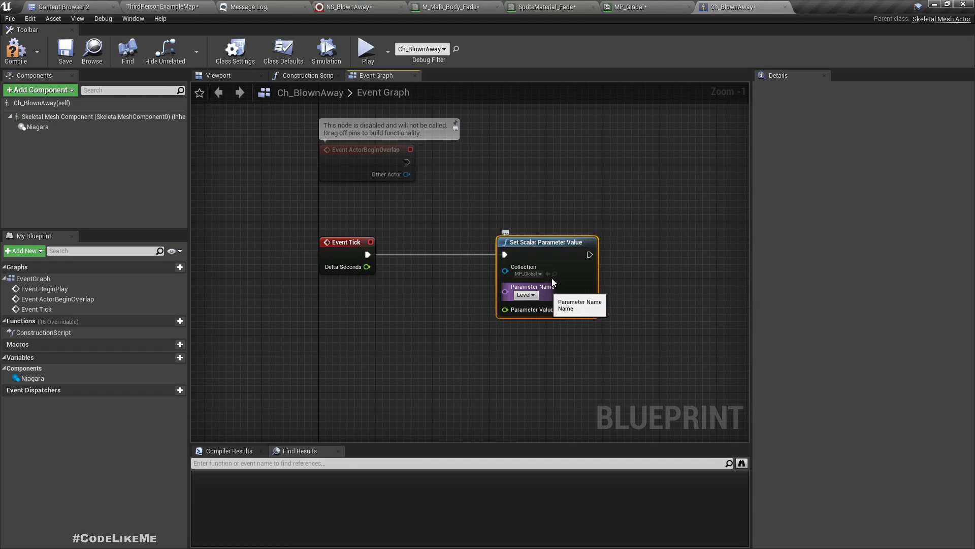
Promote the Parameter Value input to a variable, compile, set its default to 400, and place its getter below the execution line
{"action": "right_click", "coordinate": [513, 308]}
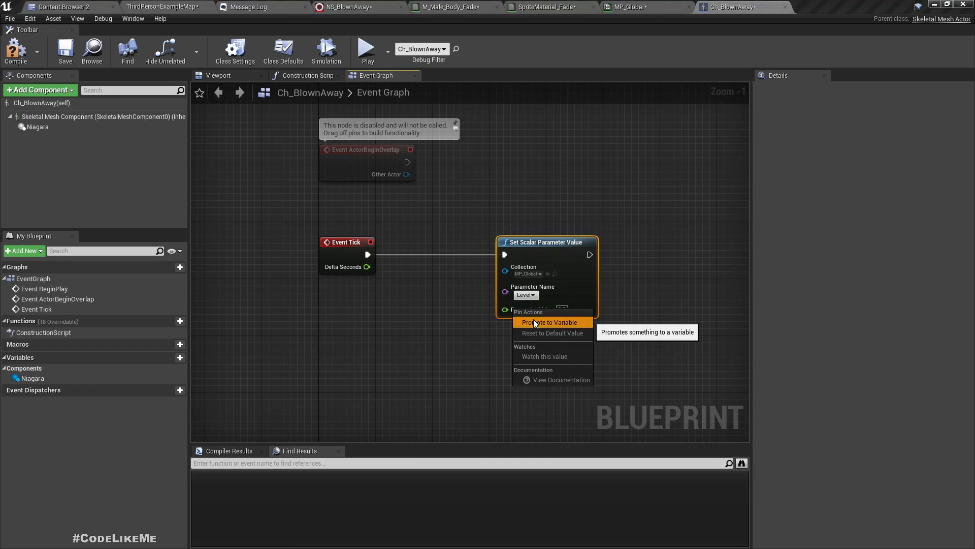
{"action": "left_click", "coordinate": [533, 319]}
{"action": "left_click", "coordinate": [16, 51]}
{"action": "left_click", "coordinate": [848, 289]}
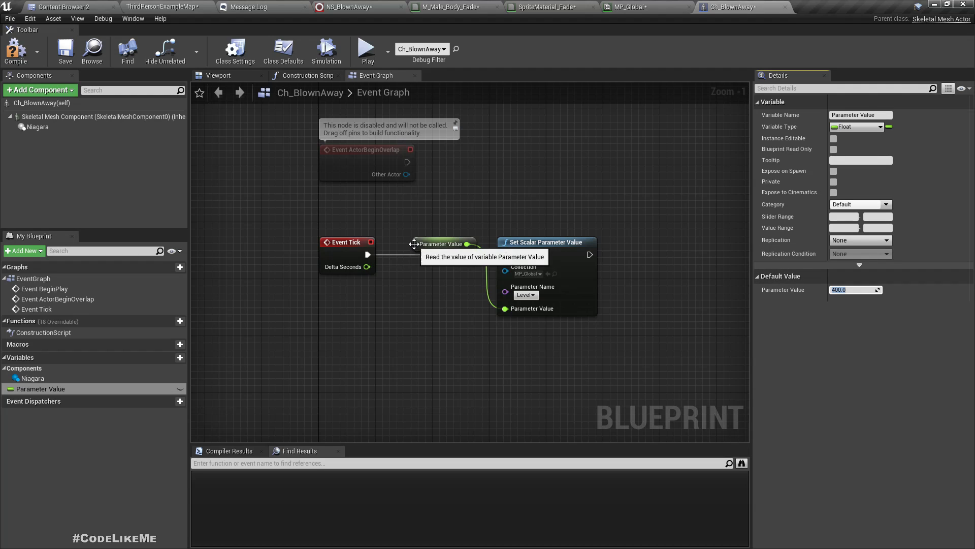
{"action": "left_click_drag", "start_coordinate": [434, 245], "coordinate": [420, 344]}
{"action": "right_click_drag", "start_coordinate": [601, 372], "coordinate": [447, 357]}
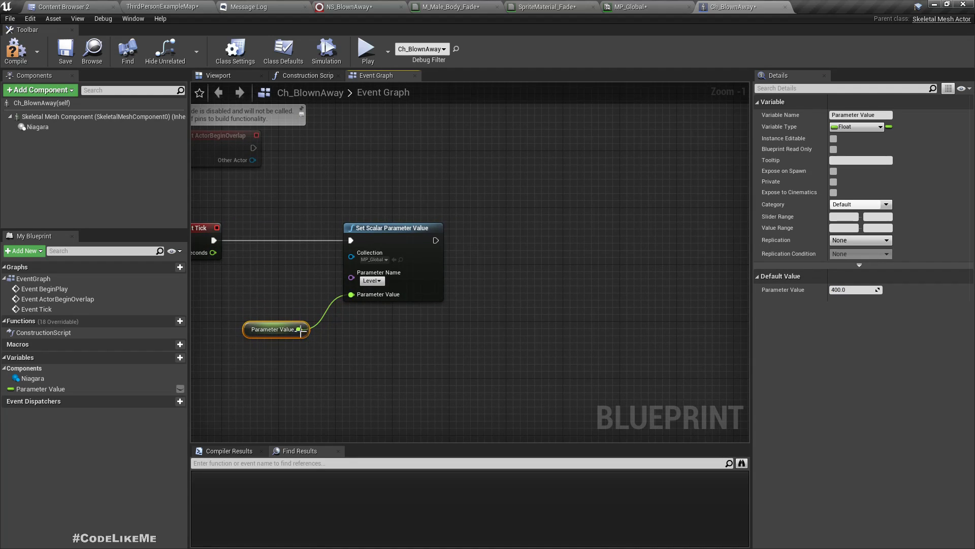
Add a setter for the Parameter Value variable after Set Scalar Parameter Value and align it with the execution line
{"action": "left_click_drag", "start_coordinate": [58, 389], "coordinate": [436, 241]}
{"action": "left_click", "coordinate": [556, 265]}
{"action": "left_click_drag", "start_coordinate": [544, 246], "coordinate": [552, 238]}
{"action": "left_click_drag", "start_coordinate": [300, 330], "coordinate": [410, 355]}
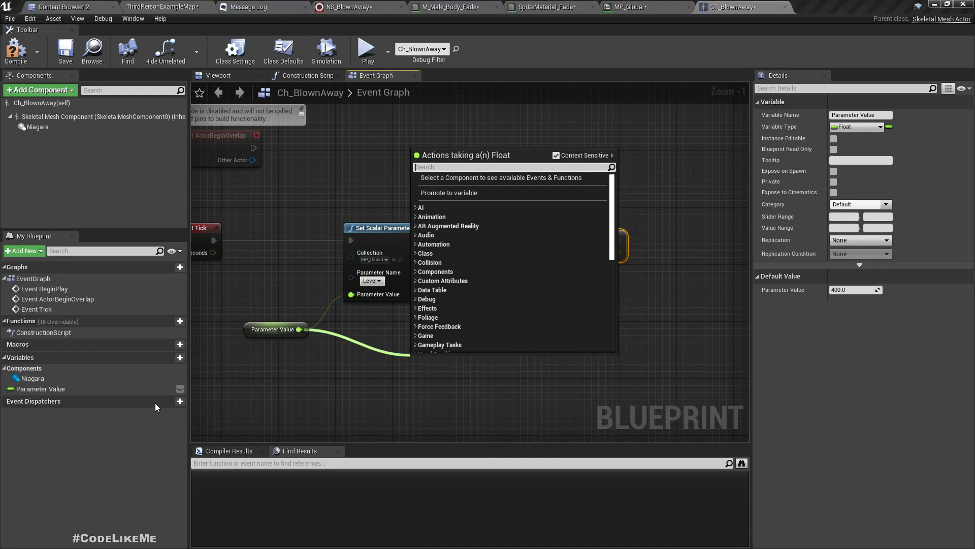
Rename the Parameter Value variable to level
{"action": "left_click", "coordinate": [107, 389]}
{"action": "key", "text": "F2"}
{"action": "type", "text": "level"}
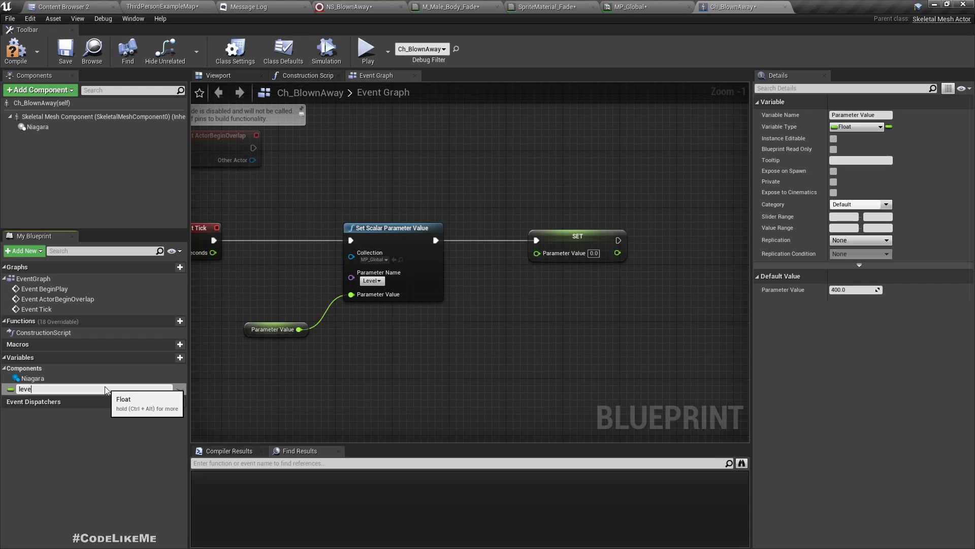
{"action": "key", "text": "Return"}
Subtract 0.5 from the Level getter with a subtraction node and feed the result into the Level setter
{"action": "left_click_drag", "start_coordinate": [301, 330], "coordinate": [441, 327]}
{"action": "type", "text": "-"}
{"action": "key", "text": "Return"}
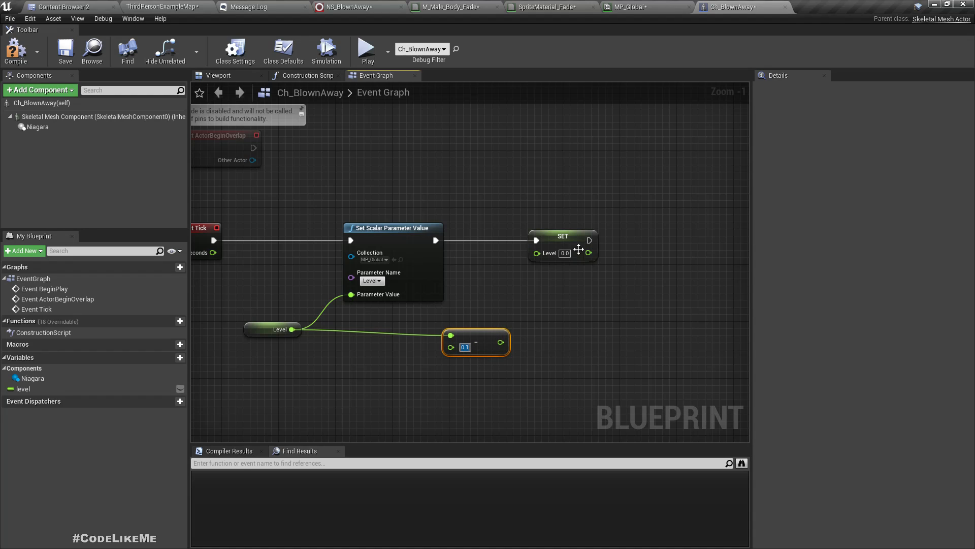
{"action": "left_click_drag", "start_coordinate": [501, 342], "coordinate": [537, 253]}
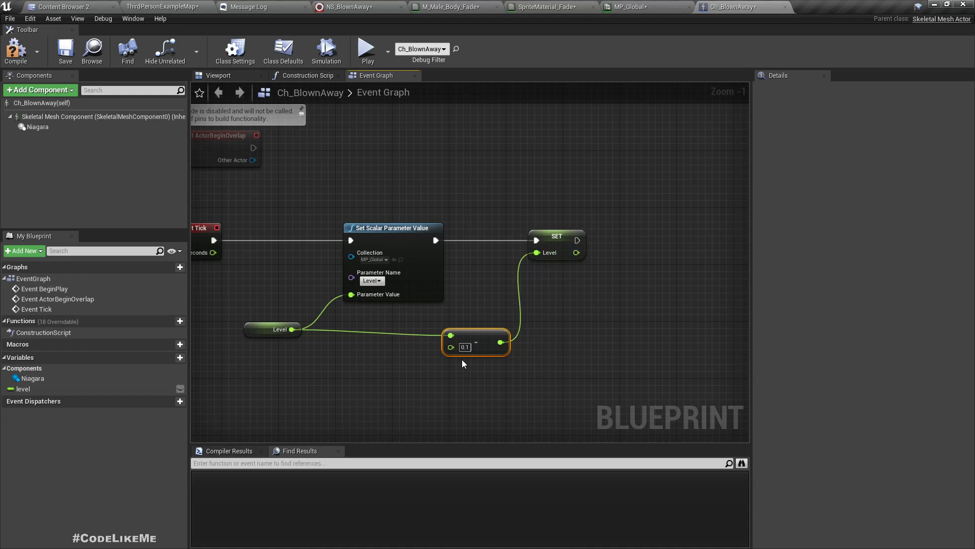
{"action": "type", "text": "0.5"}
Add a Branch after the Level setter and drive its Condition with a check that Level is less than 50.0
{"action": "right_click_drag", "start_coordinate": [595, 268], "coordinate": [525, 266]}
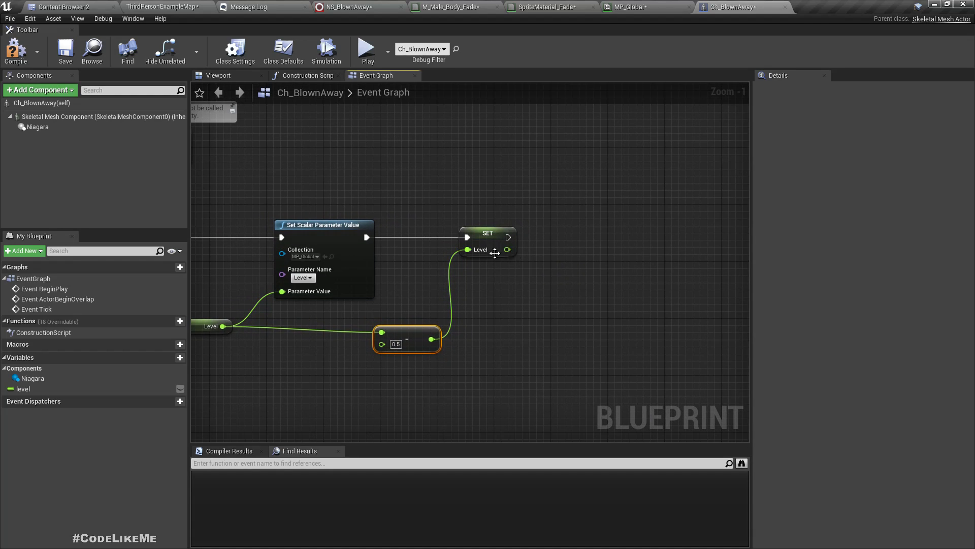
{"action": "scroll", "coordinate": [496, 281], "scroll_direction": "down", "scroll_amount": 1}
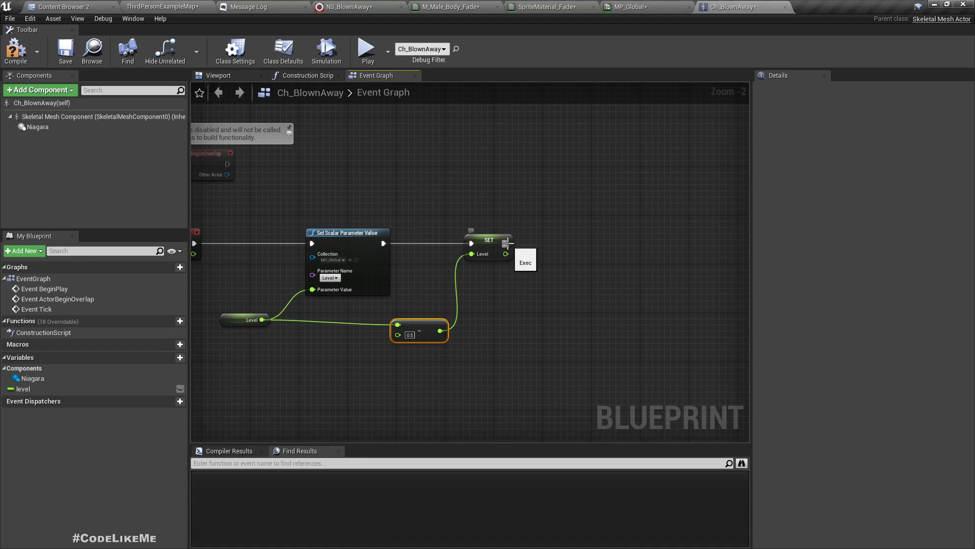
{"action": "left_click_drag", "start_coordinate": [506, 243], "coordinate": [619, 243]}
{"action": "type", "text": "branch"}
{"action": "key", "text": "Return"}
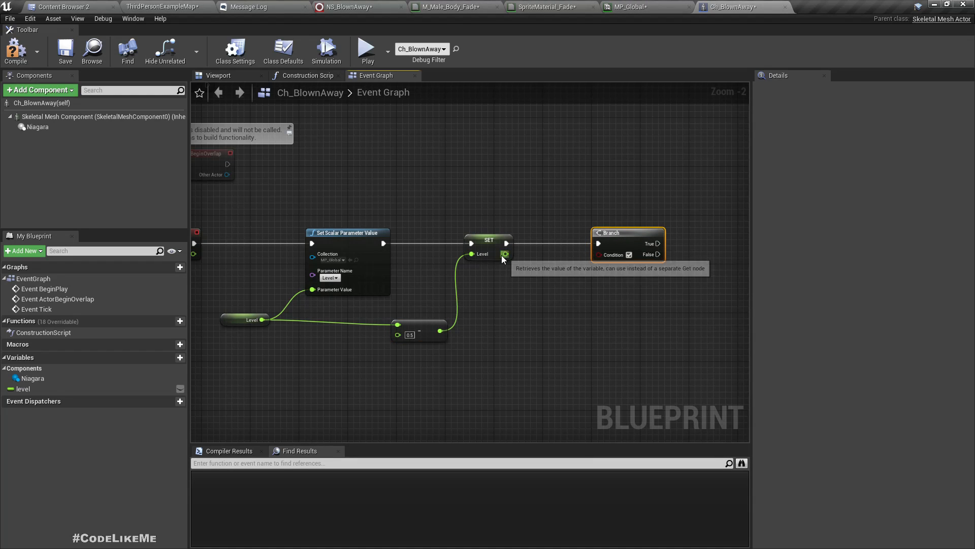
{"action": "left_click_drag", "start_coordinate": [506, 253], "coordinate": [553, 302]}
{"action": "type", "text": "<"}
{"action": "key", "text": "Return"}
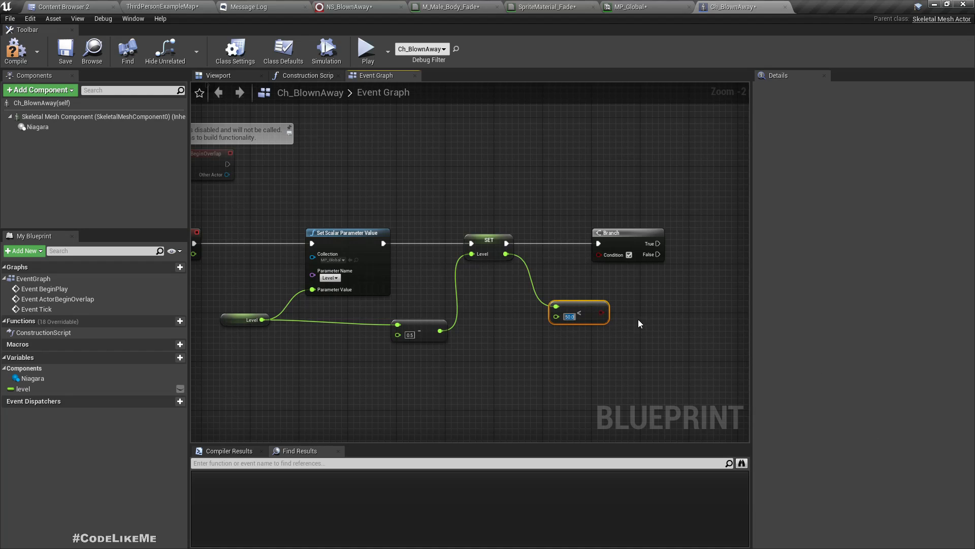
{"action": "left_click_drag", "start_coordinate": [601, 312], "coordinate": [601, 255]}
Deactivate the Niagara component from the Branch's True output and compile the blueprint
{"action": "right_click_drag", "start_coordinate": [601, 285], "coordinate": [500, 286]}
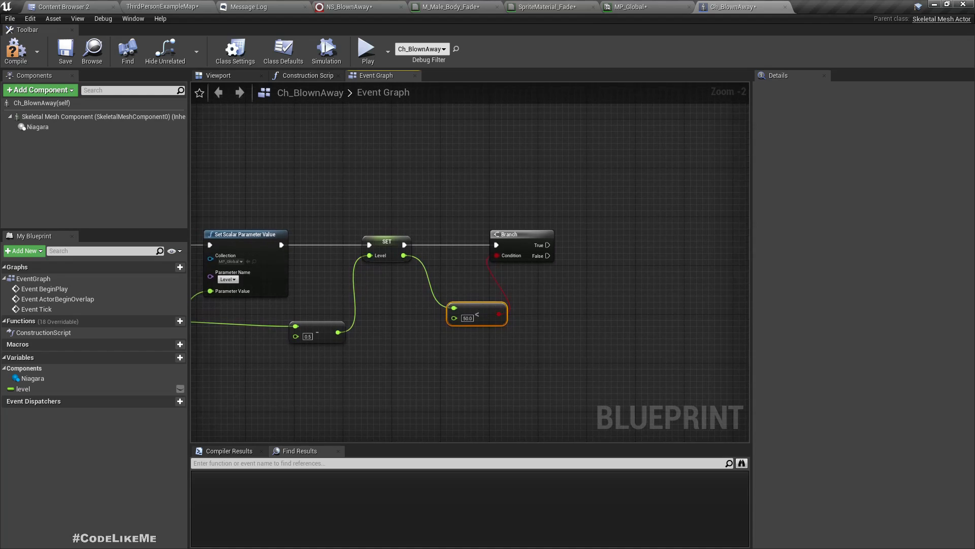
{"action": "left_click_drag", "start_coordinate": [37, 128], "coordinate": [642, 276]}
{"action": "type", "text": "deact"}
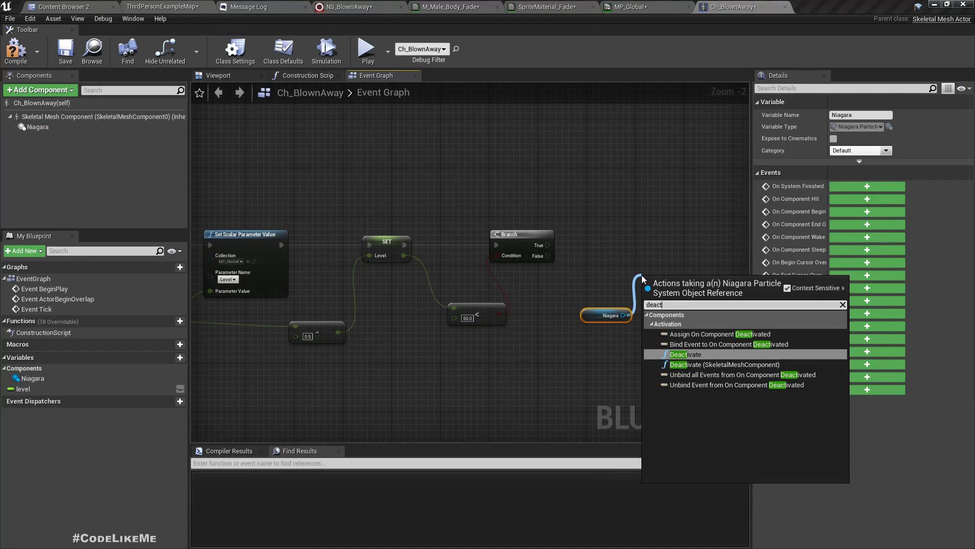
{"action": "key", "text": "Return"}
{"action": "left_click_drag", "start_coordinate": [546, 245], "coordinate": [684, 243]}
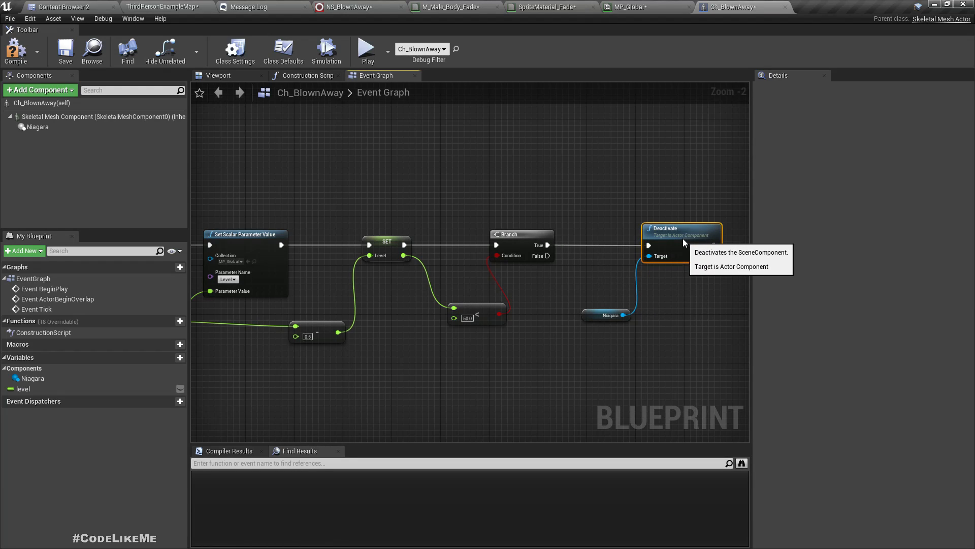
{"action": "left_click", "coordinate": [16, 51]}
Play-test ThirdPersonExampleMap in an immersive view and look at the mannequins
{"action": "left_click", "coordinate": [162, 7]}
{"action": "right_click_drag", "start_coordinate": [517, 216], "coordinate": [517, 186]}
{"action": "key", "text": "F11"}
{"action": "key", "text": "s"}
{"action": "key", "text": "w"}
{"action": "right_click_drag", "start_coordinate": [560, 288], "coordinate": [561, 288]}
{"action": "key", "text": "g"}
{"action": "key", "text": "g"}
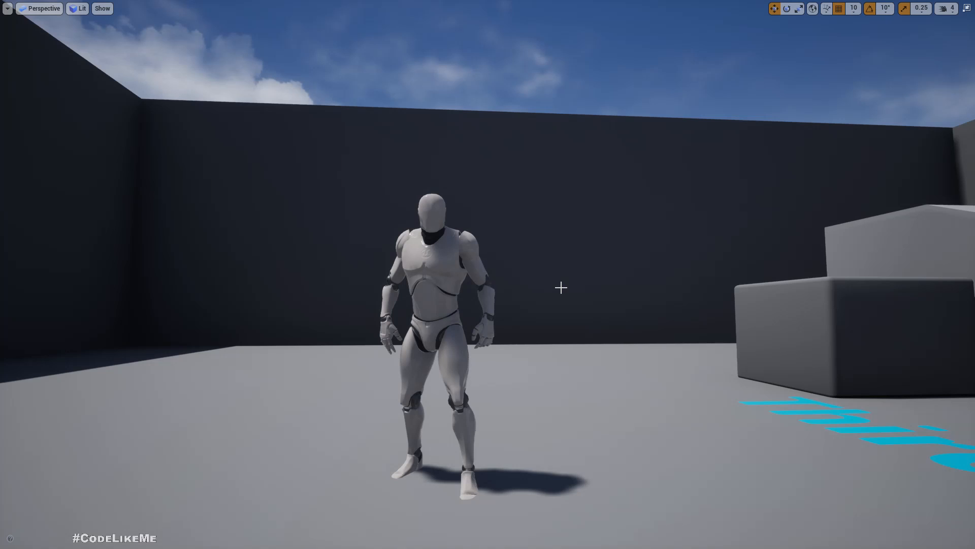
{"action": "key", "text": "alt+p"}
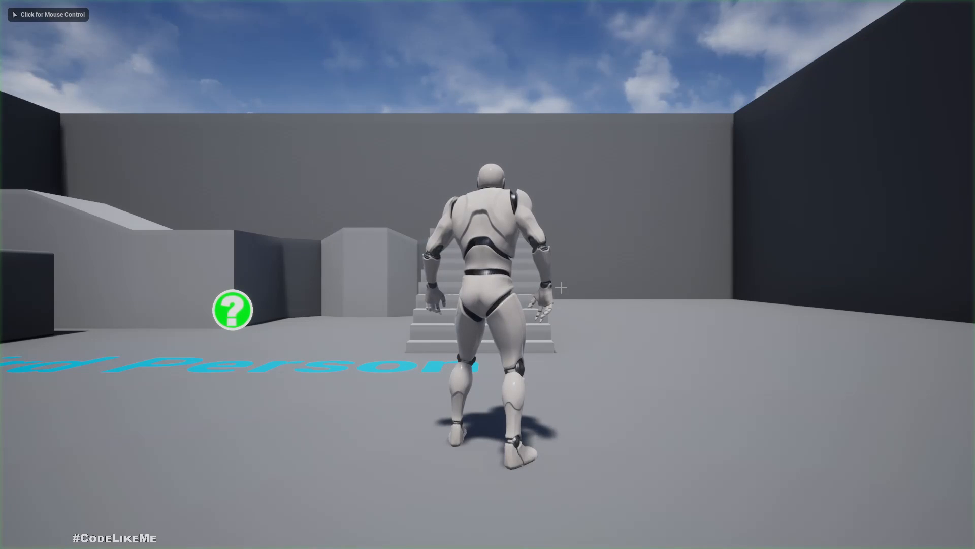
{"action": "right_click_drag", "start_coordinate": [562, 288], "coordinate": [505, 297]}
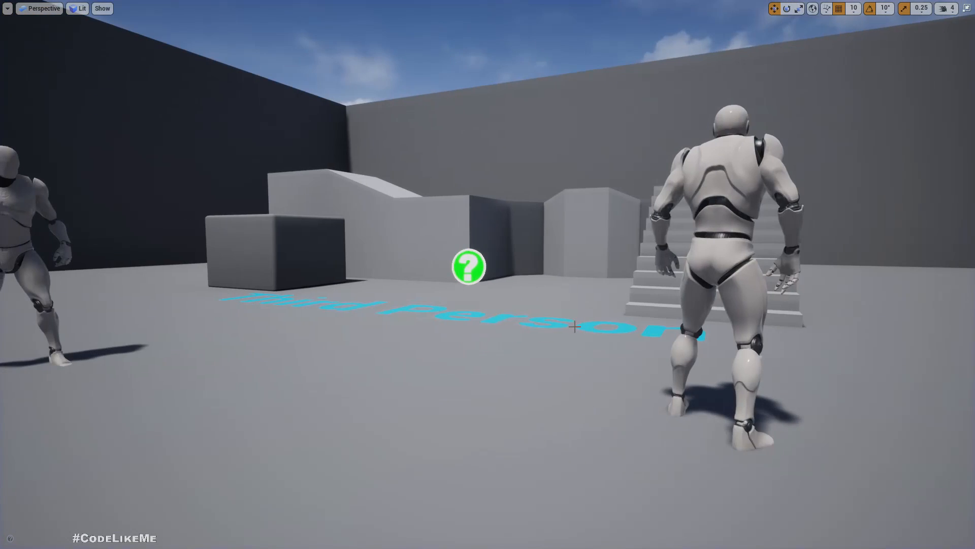
{"action": "key", "text": "Escape"}
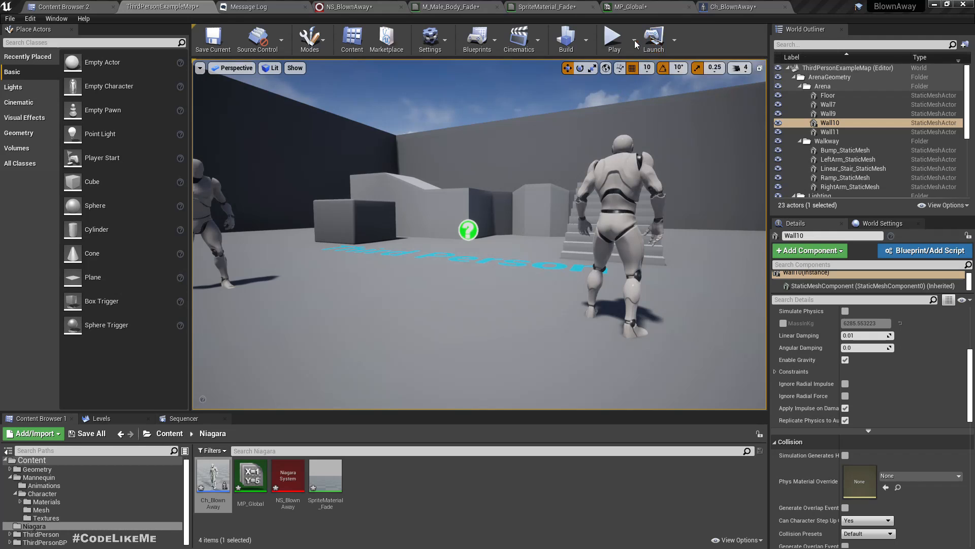
Run the level in Simulate mode and watch up close how the mannequin's body and particles fade
{"action": "left_click", "coordinate": [612, 40]}
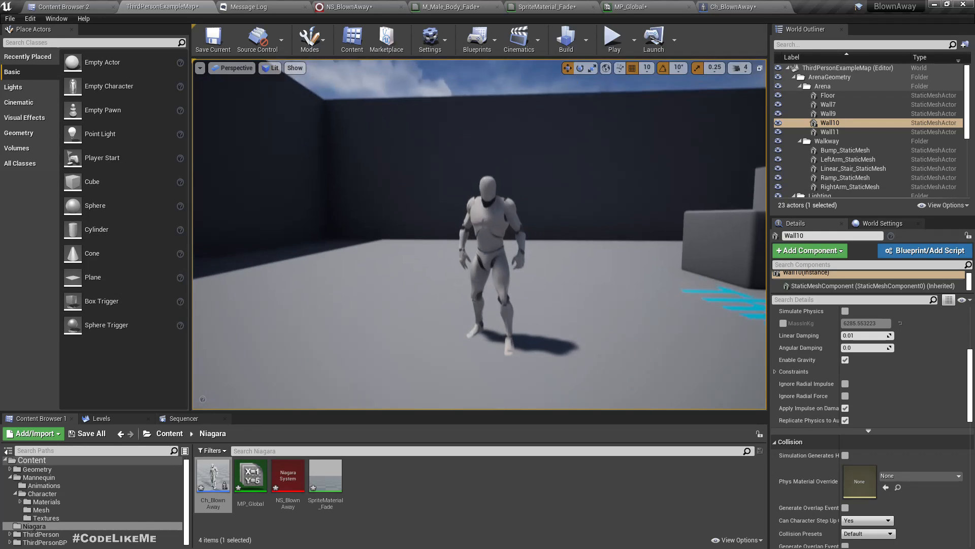
{"action": "left_click", "coordinate": [634, 44]}
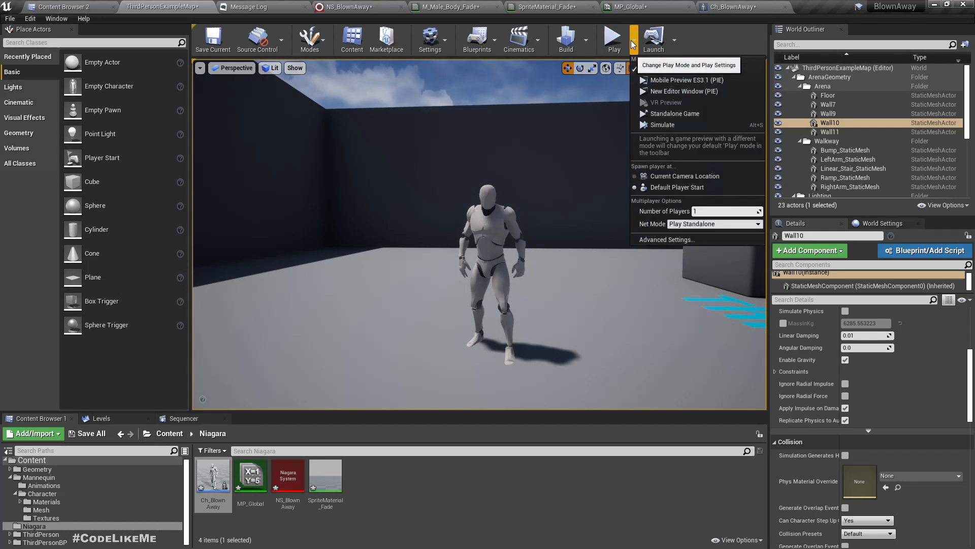
{"action": "left_click", "coordinate": [660, 114]}
{"action": "right_click_drag", "start_coordinate": [577, 196], "coordinate": [546, 191]}
{"action": "key", "text": "w"}
{"action": "key", "text": "s"}
{"action": "key", "text": "w"}
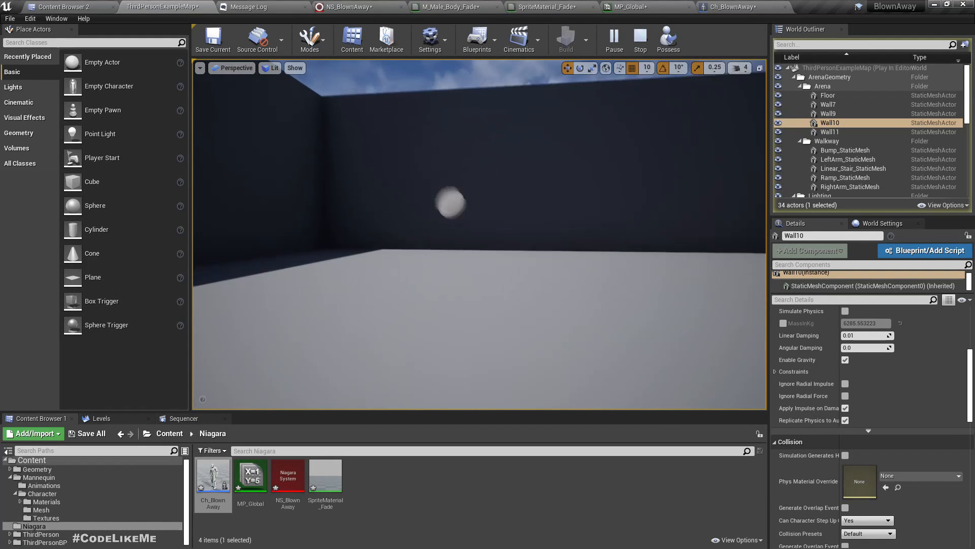
{"action": "right_click_drag", "start_coordinate": [436, 211], "coordinate": [437, 211]}
{"action": "key", "text": "s"}
{"action": "key", "text": "Escape"}
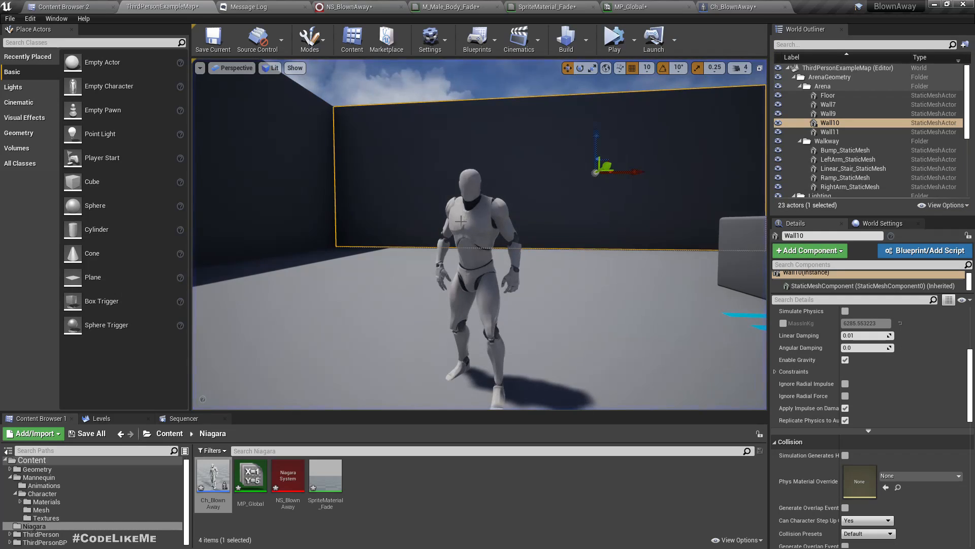
Examine the Ch_BlownAway actor's chest in the level and its Skeletal Mesh Component settings in the blueprint
{"action": "scroll", "coordinate": [461, 218], "scroll_direction": "up", "scroll_amount": 4}
{"action": "left_click", "coordinate": [462, 213]}
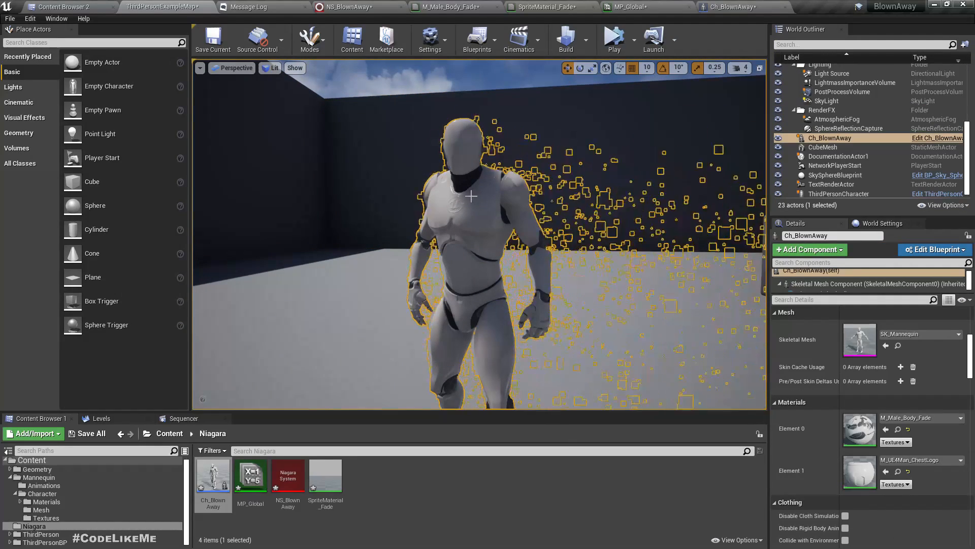
{"action": "key", "text": "Escape"}
{"action": "left_click", "coordinate": [730, 7]}
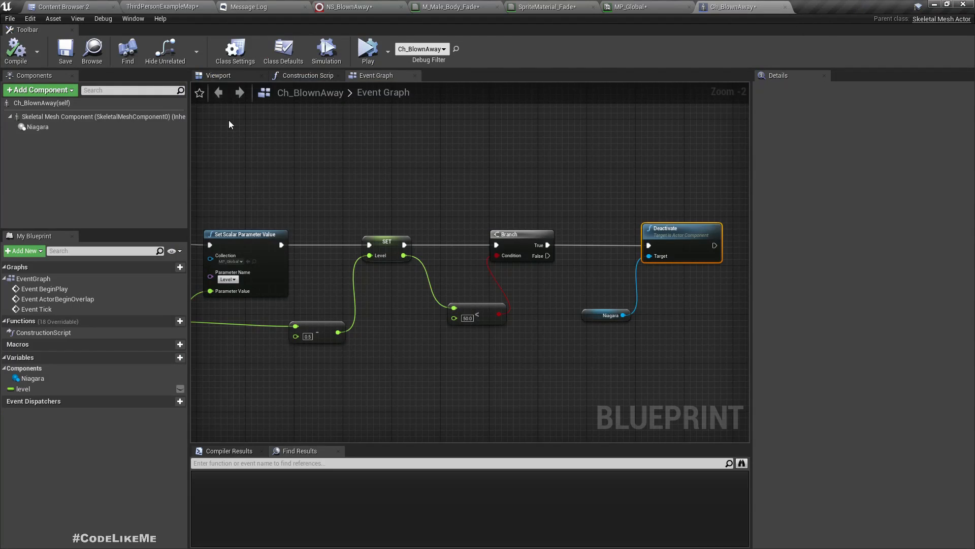
{"action": "left_click", "coordinate": [226, 79]}
{"action": "left_click", "coordinate": [37, 119]}
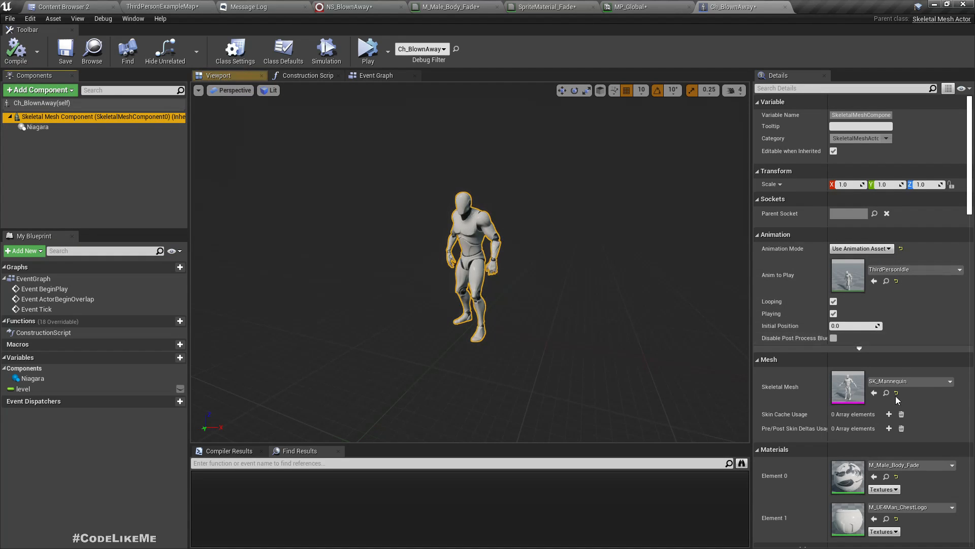
Try M_Male_Body_Fade as the skeletal mesh's Element 1 material, examine the chest, and undo the replacement
{"action": "scroll", "coordinate": [900, 406], "scroll_direction": "down", "scroll_amount": 4}
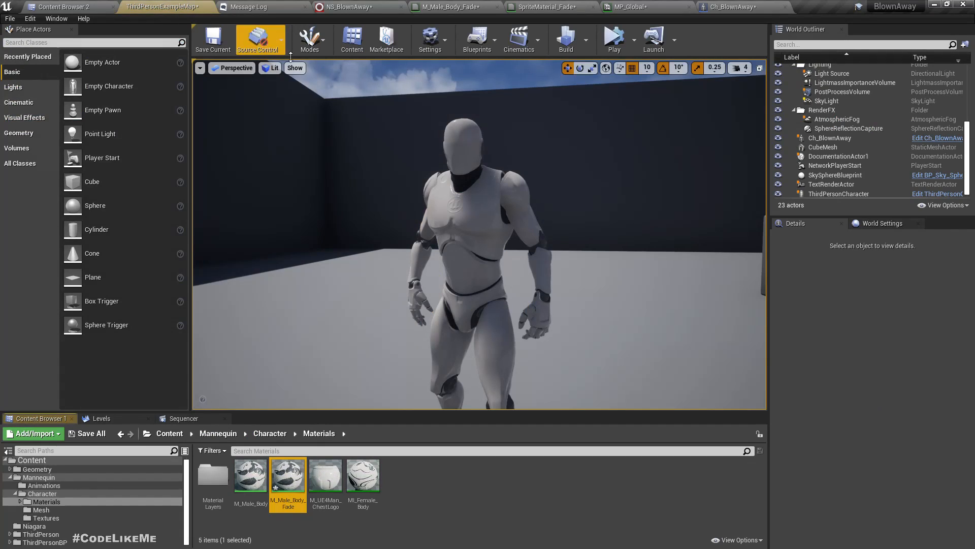
{"action": "left_click", "coordinate": [740, 7]}
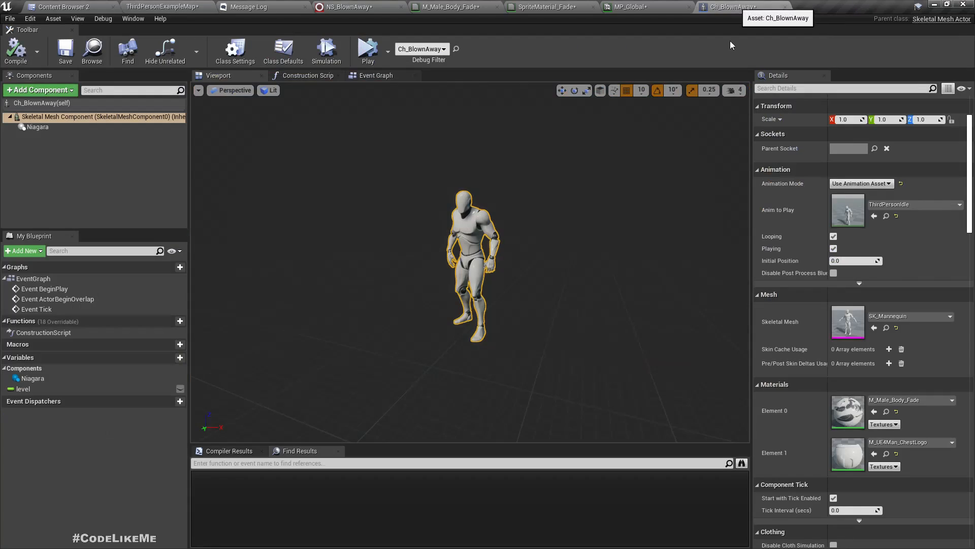
{"action": "left_click", "coordinate": [875, 456]}
{"action": "right_click_drag", "start_coordinate": [597, 340], "coordinate": [574, 348]}
{"action": "key", "text": "w"}
{"action": "scroll", "coordinate": [596, 336], "scroll_direction": "down", "scroll_amount": 6}
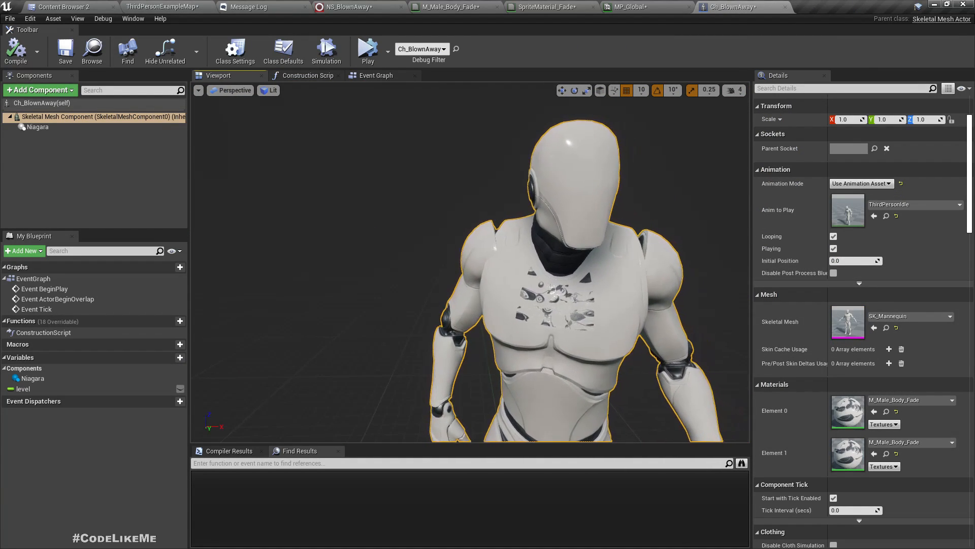
{"action": "scroll", "coordinate": [596, 335], "scroll_direction": "up", "scroll_amount": 6}
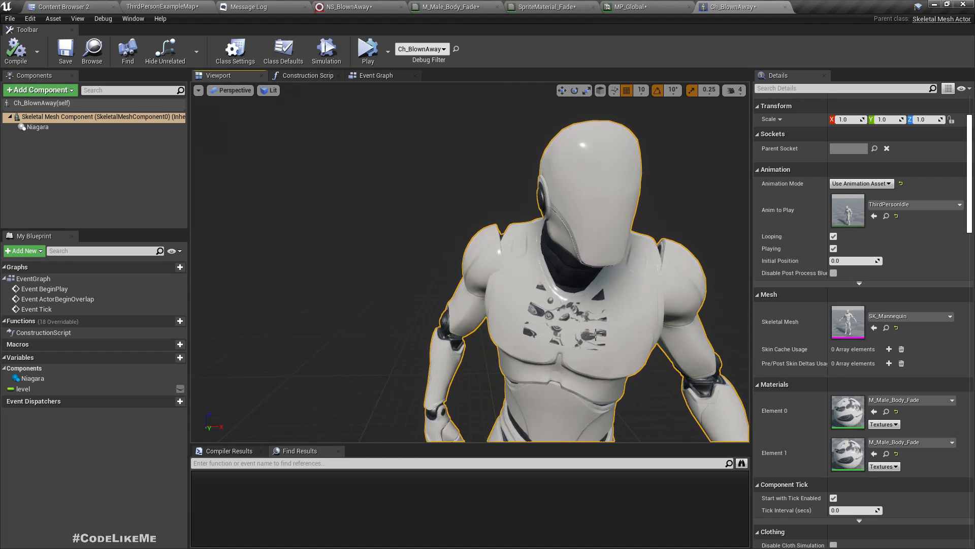
{"action": "key", "text": "ctrl+z"}
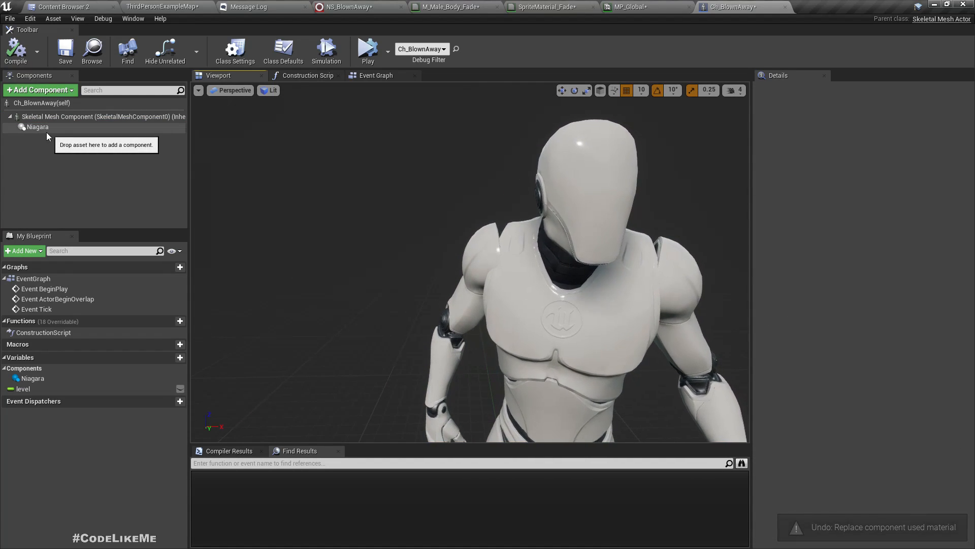
Open the Element 1 material M_UE4Man_ChestLogo and examine the node graph of its parent, M_Male_Body
{"action": "left_click", "coordinate": [50, 117]}
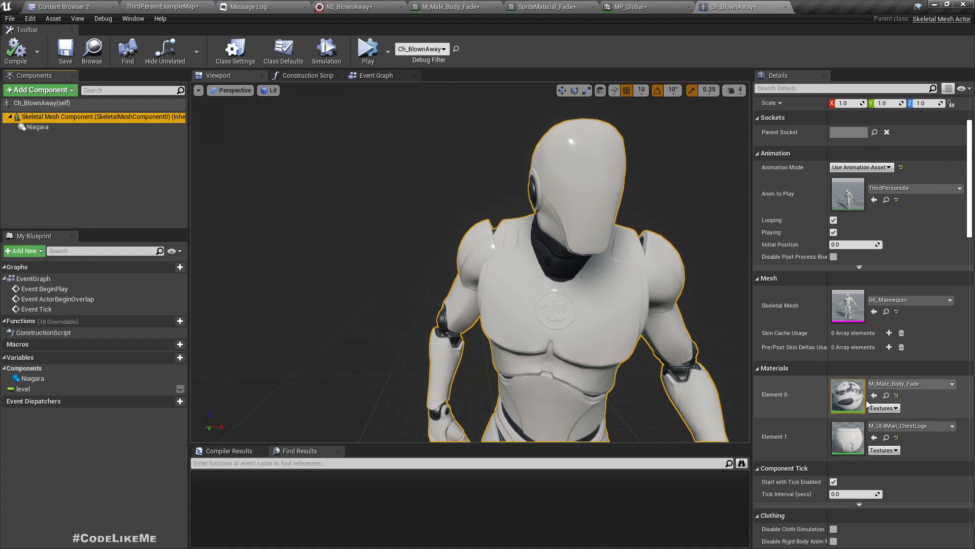
{"action": "double_click", "coordinate": [854, 440]}
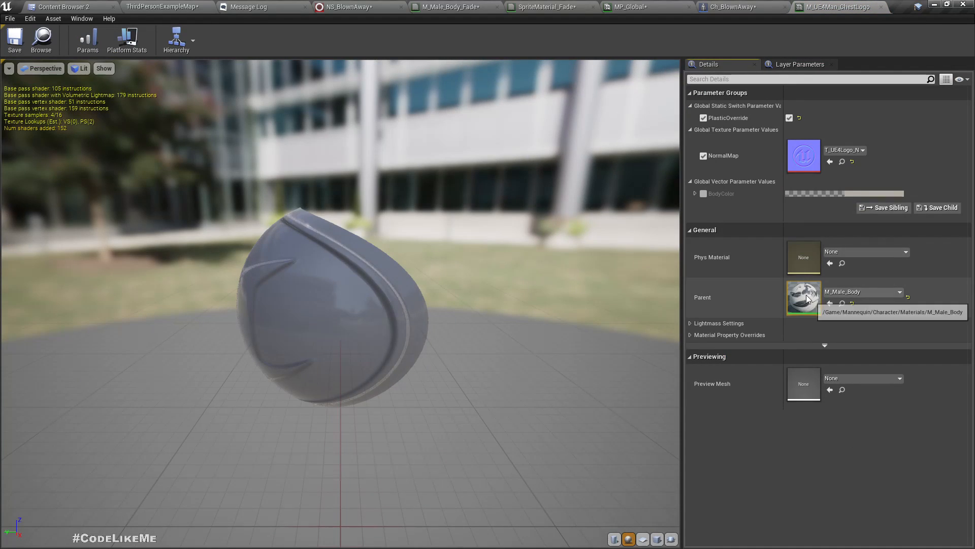
{"action": "double_click", "coordinate": [805, 296]}
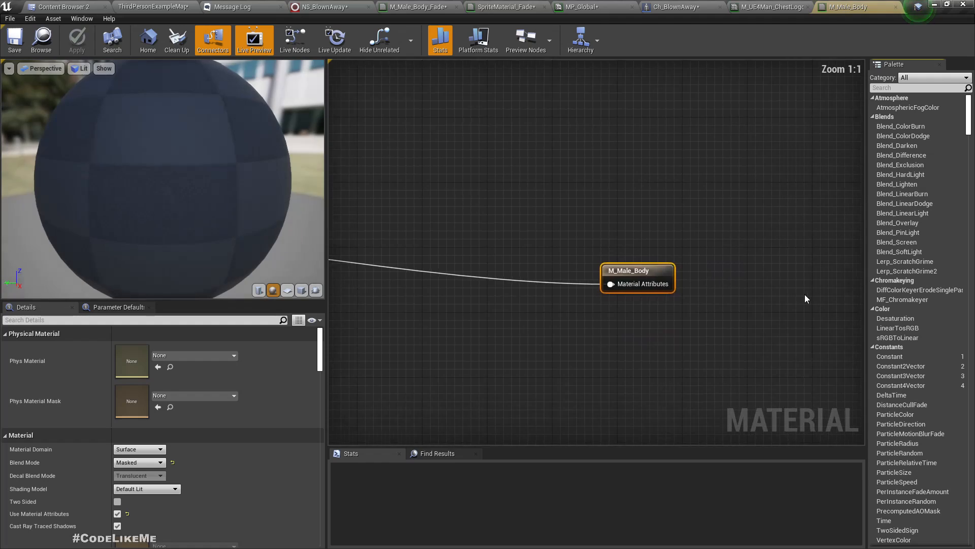
{"action": "scroll", "coordinate": [510, 303], "scroll_direction": "down", "scroll_amount": 3}
{"action": "right_click_drag", "start_coordinate": [510, 303], "coordinate": [974, 416]}
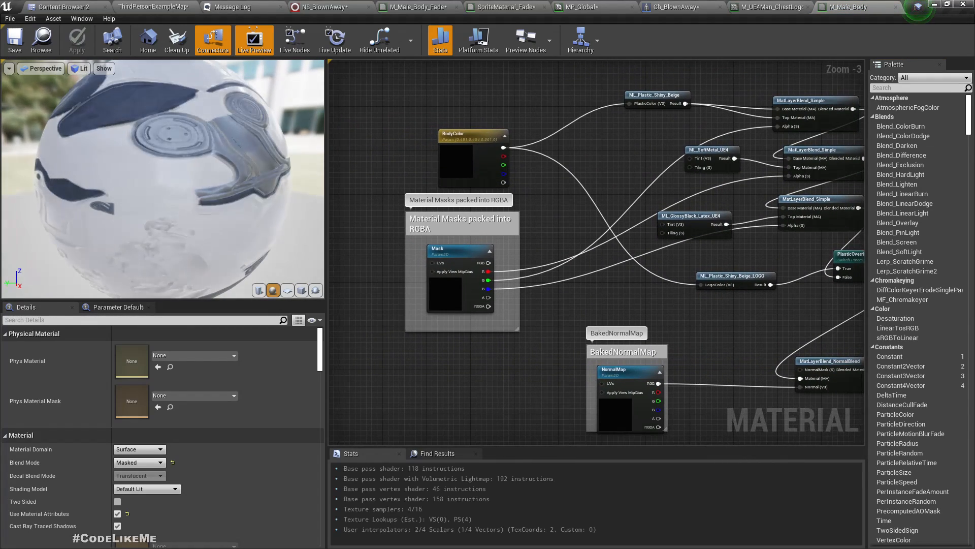
{"action": "right_click_drag", "start_coordinate": [661, 285], "coordinate": [462, 208]}
{"action": "right_click_drag", "start_coordinate": [675, 320], "coordinate": [587, 319]}
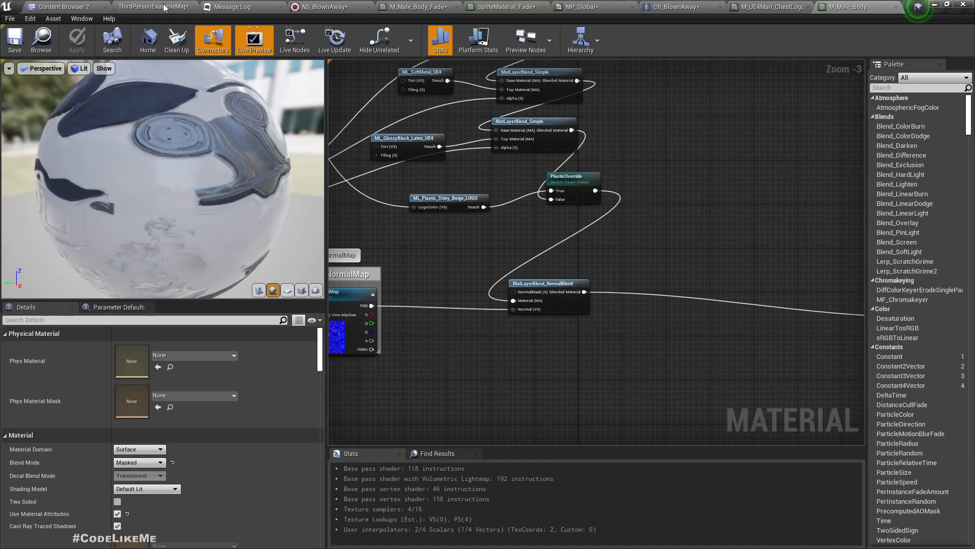
Set the Parent of the M_UE4Man_ChestLogo material instance to M_Male_Body_Fade
{"action": "left_click", "coordinate": [675, 7]}
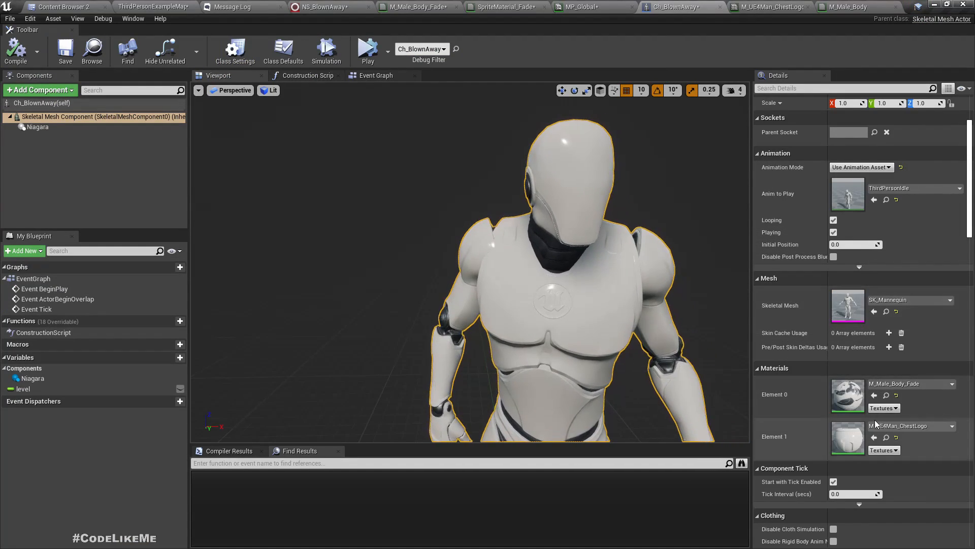
{"action": "double_click", "coordinate": [856, 439]}
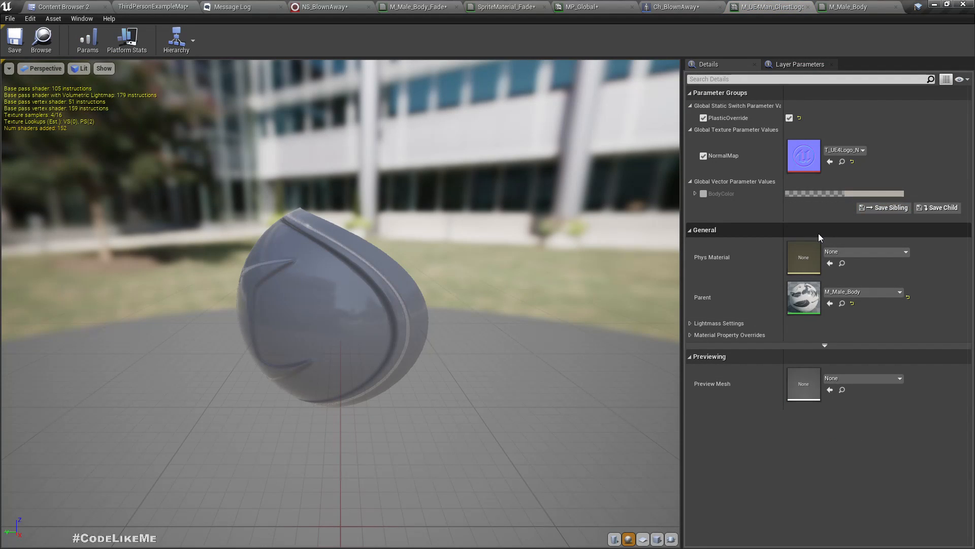
{"action": "left_click", "coordinate": [858, 297]}
{"action": "left_click", "coordinate": [882, 184]}
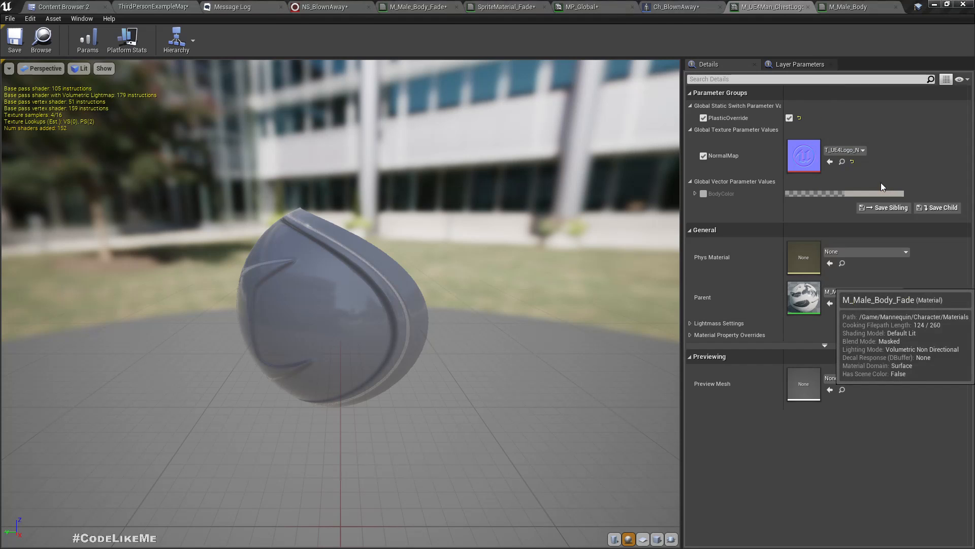
Examine the fade of the mannequin's body and chest logo in the full-screen level viewport
{"action": "left_click", "coordinate": [151, 7]}
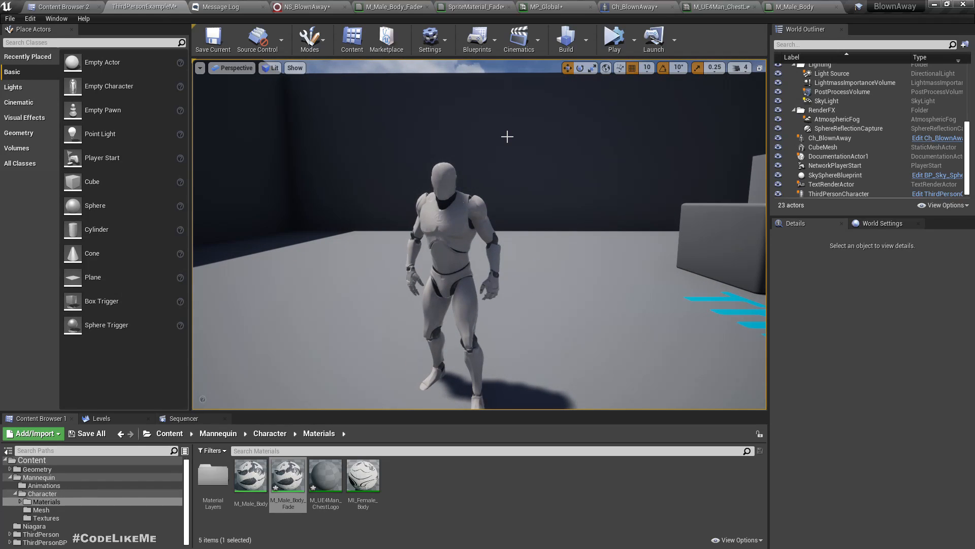
{"action": "key", "text": "F11"}
{"action": "middle_click_drag", "start_coordinate": [514, 144], "coordinate": [518, 193]}
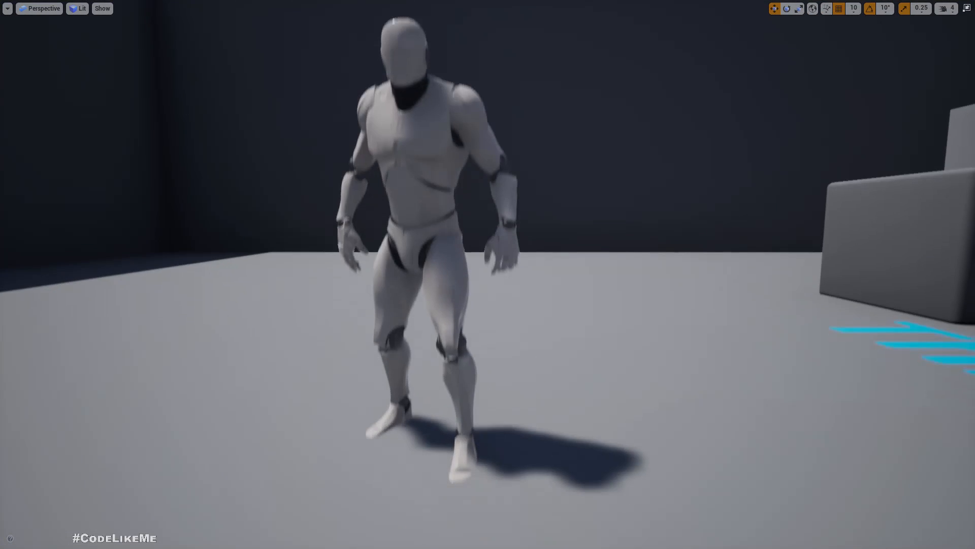
{"action": "right_click_drag", "start_coordinate": [524, 154], "coordinate": [554, 124]}
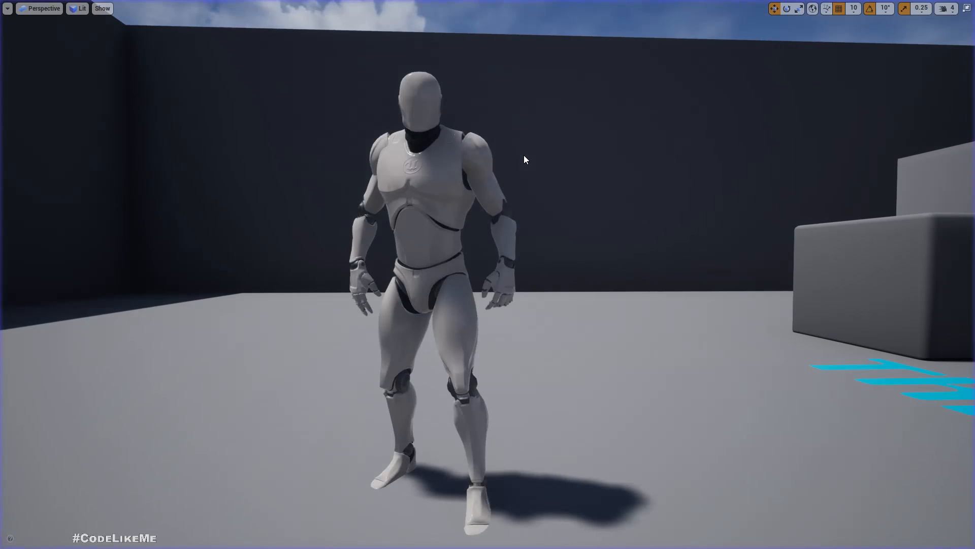
{"action": "key", "text": "F11"}
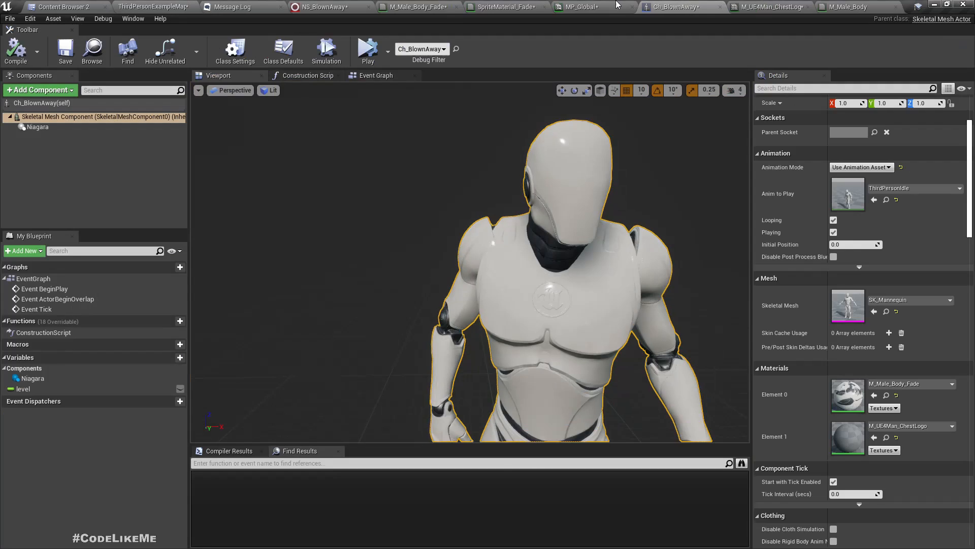
Set the amount subtracted from Level to 1.0 in the Ch_BlownAway event graph and compile the blueprint
{"action": "left_click", "coordinate": [374, 75]}
{"action": "right_click_drag", "start_coordinate": [364, 338], "coordinate": [441, 321]}
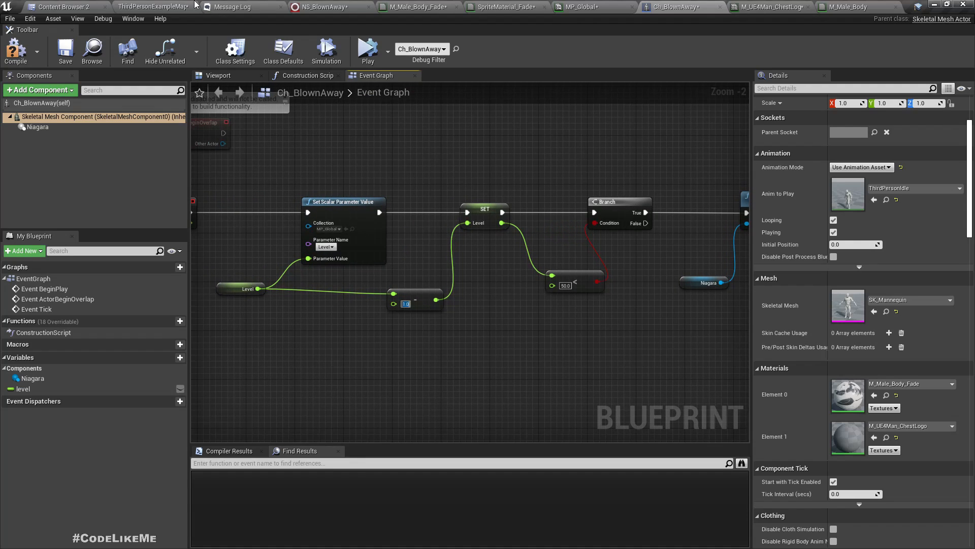
{"action": "left_click", "coordinate": [19, 51]}
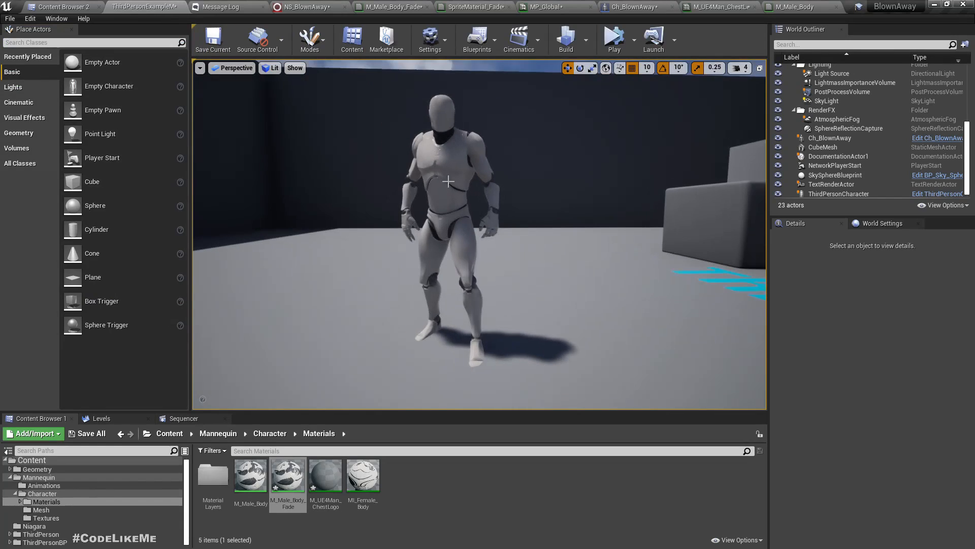
Simulate the level to watch the mannequin dissolve, and scrub MP_Global's Level default value to about 318
{"action": "key", "text": "F11"}
{"action": "mouse_move", "coordinate": [449, 181]}
{"action": "right_mouse_down"}
{"action": "mouse_move", "coordinate": [453, 147]}
{"action": "mouse_move", "coordinate": [454, 167]}
{"action": "right_mouse_up"}
{"action": "key", "text": "alt+s"}
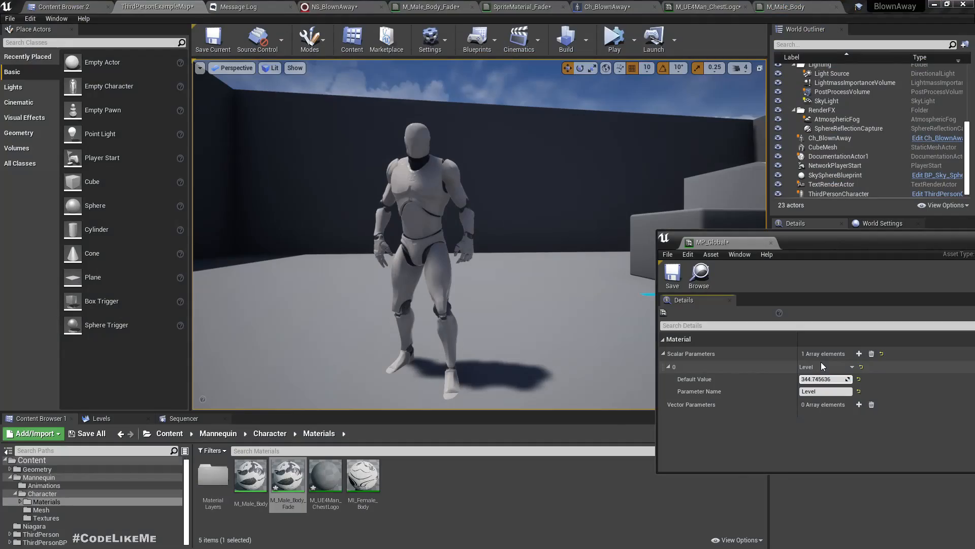
{"action": "mouse_move", "coordinate": [825, 379]}
{"action": "left_mouse_down"}
{"action": "mouse_move", "coordinate": [802, 379]}
{"action": "mouse_move", "coordinate": [815, 379]}
{"action": "left_mouse_up"}
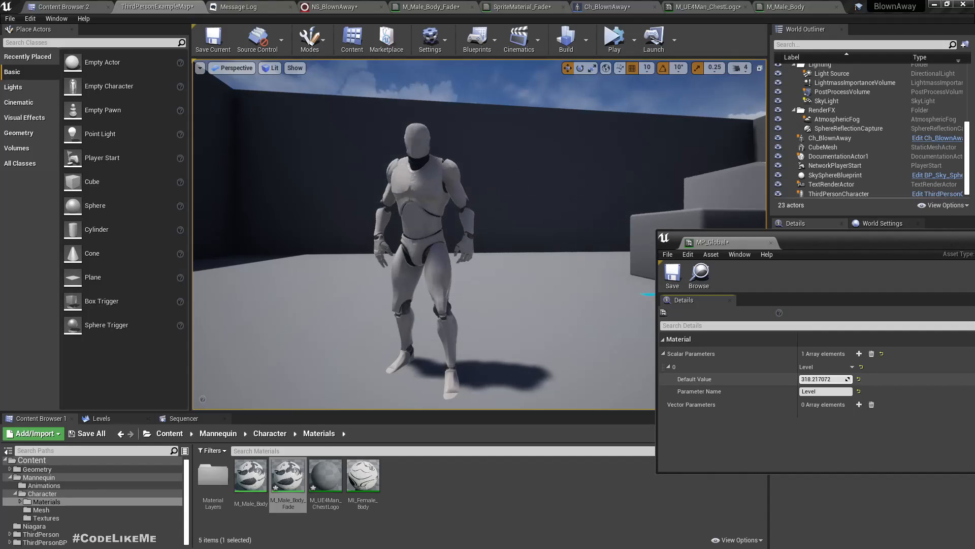
Set Const B of the Add node feeding DitherTemporalAA in M_Male_Body_Fade to 0.5 and apply the material
{"action": "left_click", "coordinate": [440, 6]}
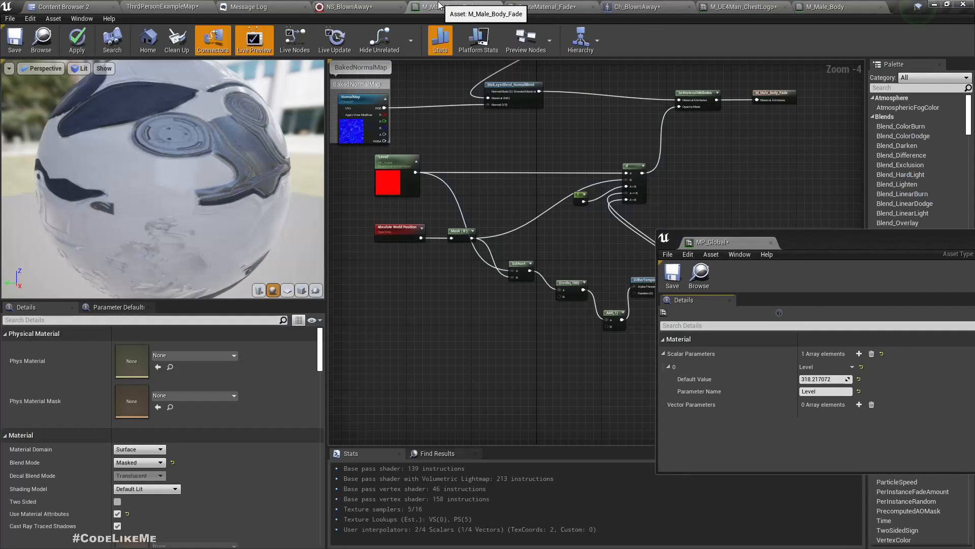
{"action": "scroll", "coordinate": [535, 285], "scroll_direction": "up", "scroll_amount": 3}
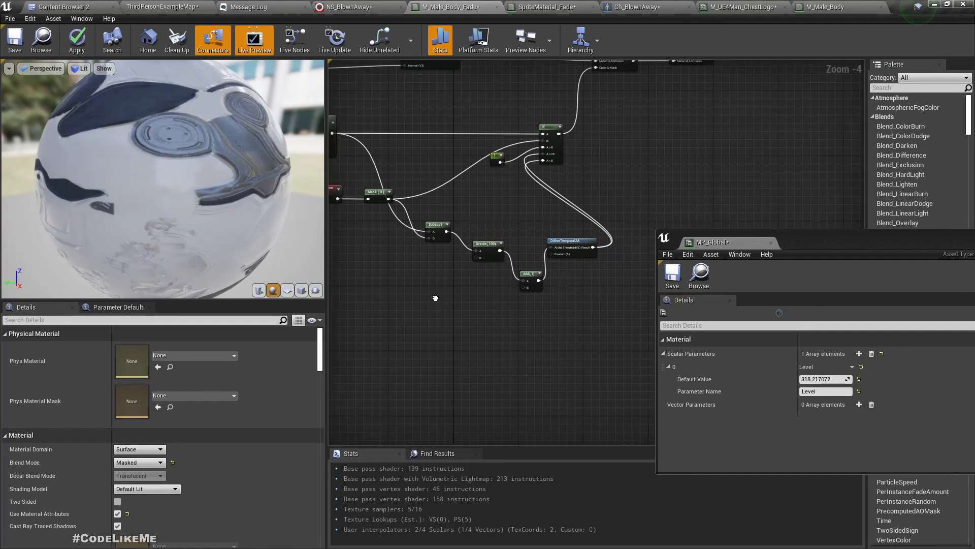
{"action": "left_click", "coordinate": [518, 275]}
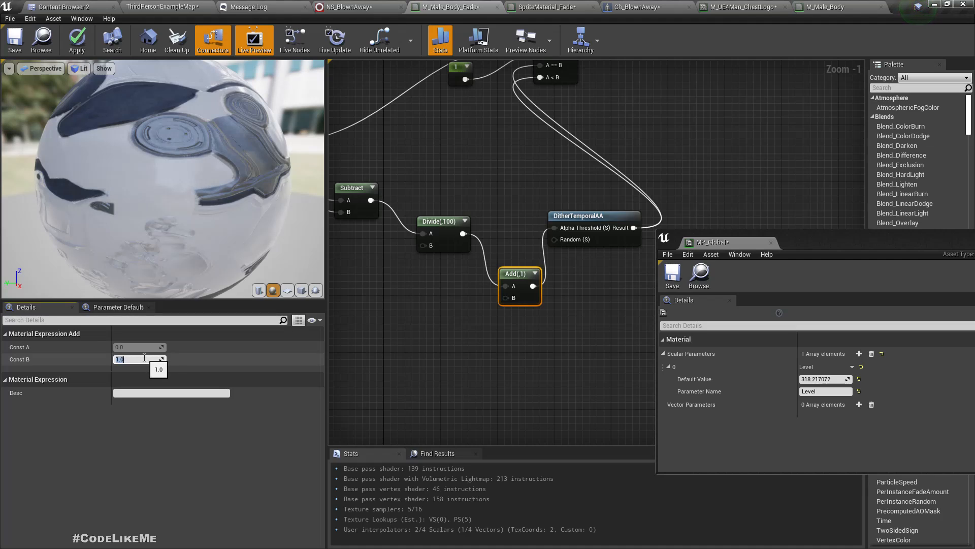
{"action": "key", "text": "Return"}
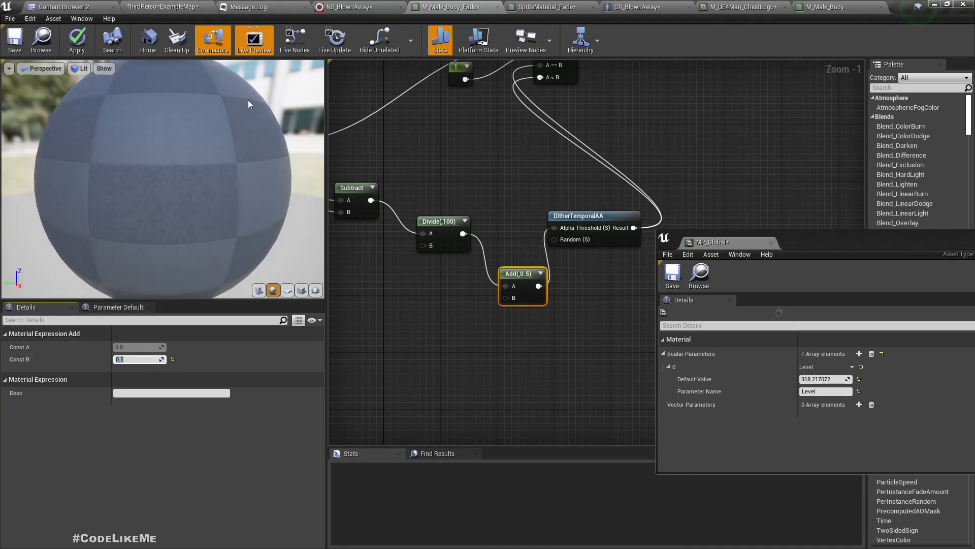
{"action": "left_click", "coordinate": [76, 37]}
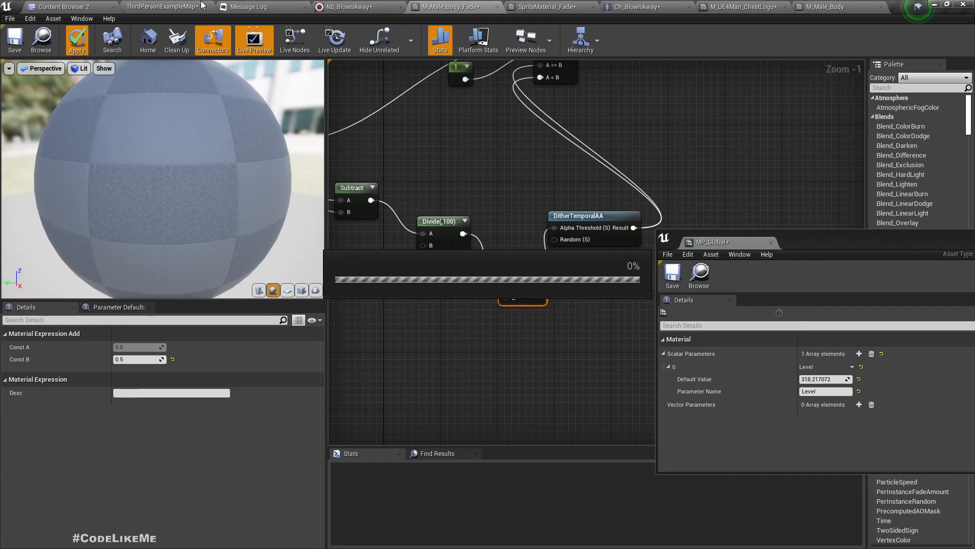
Scrub MP_Global's Level default value down to about 255 and examine the mannequin's fade in the level
{"action": "left_click", "coordinate": [168, 7]}
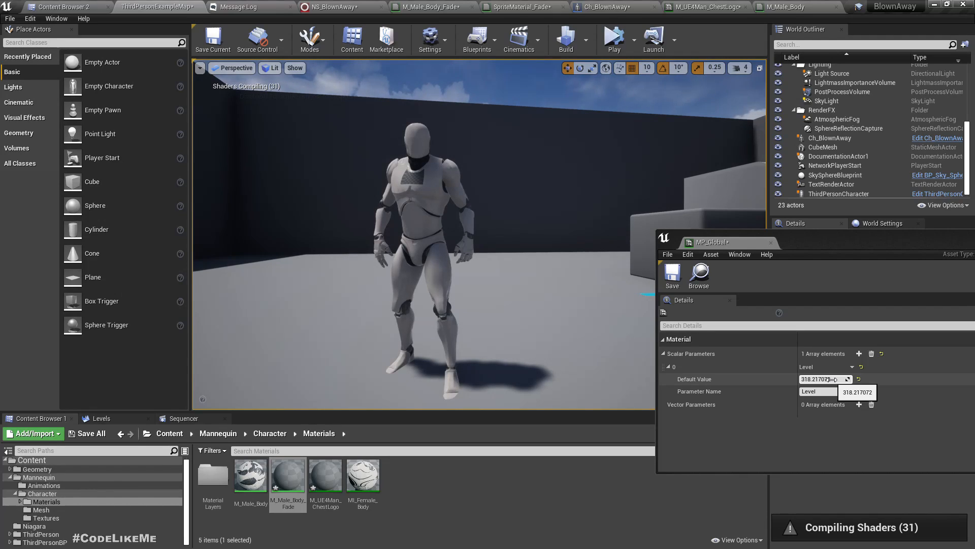
{"action": "left_click_drag", "start_coordinate": [847, 379], "coordinate": [848, 379]}
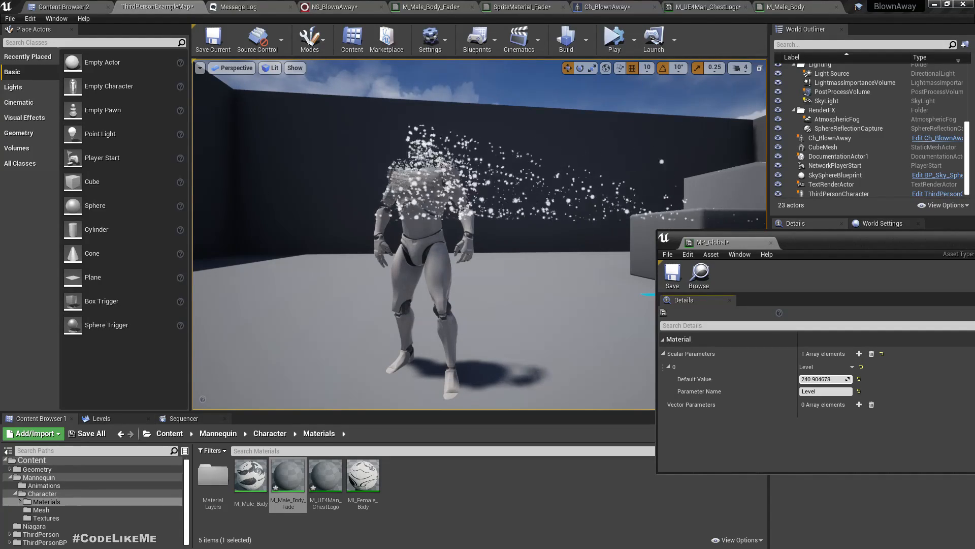
{"action": "left_click", "coordinate": [705, 7]}
Set Const B of the Add node in M_Male_Body_Fade to 0.2 and apply the material
{"action": "left_click", "coordinate": [457, 6]}
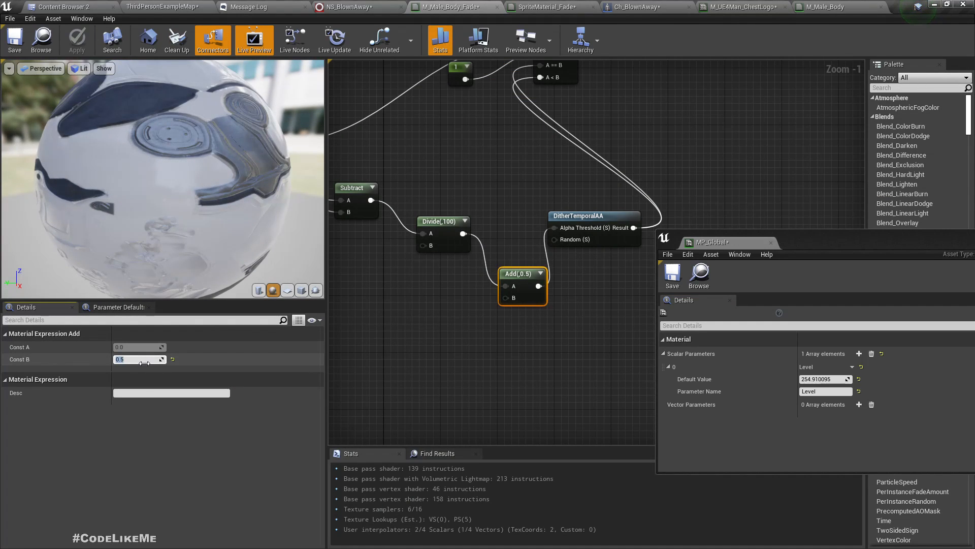
{"action": "type", "text": "0.2"}
{"action": "key", "text": "Return"}
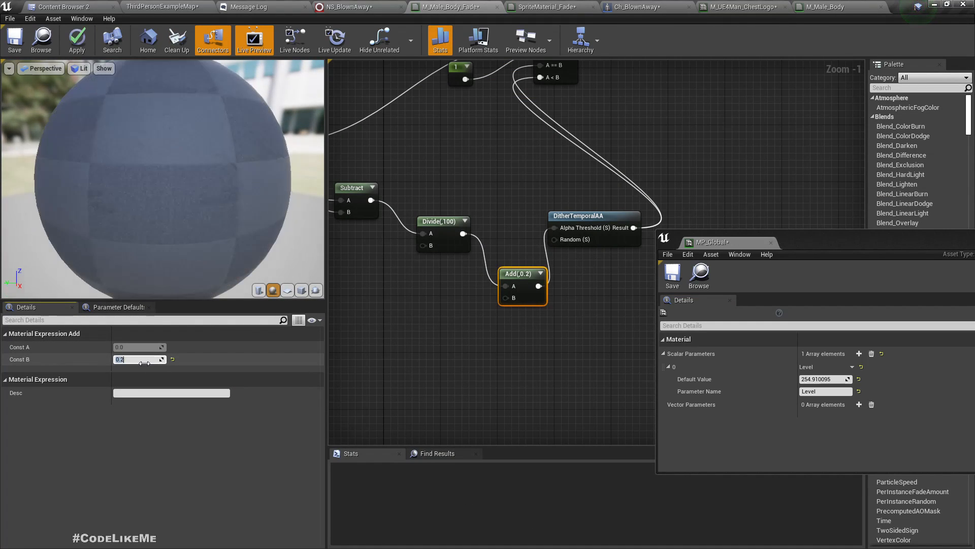
{"action": "left_click", "coordinate": [72, 41]}
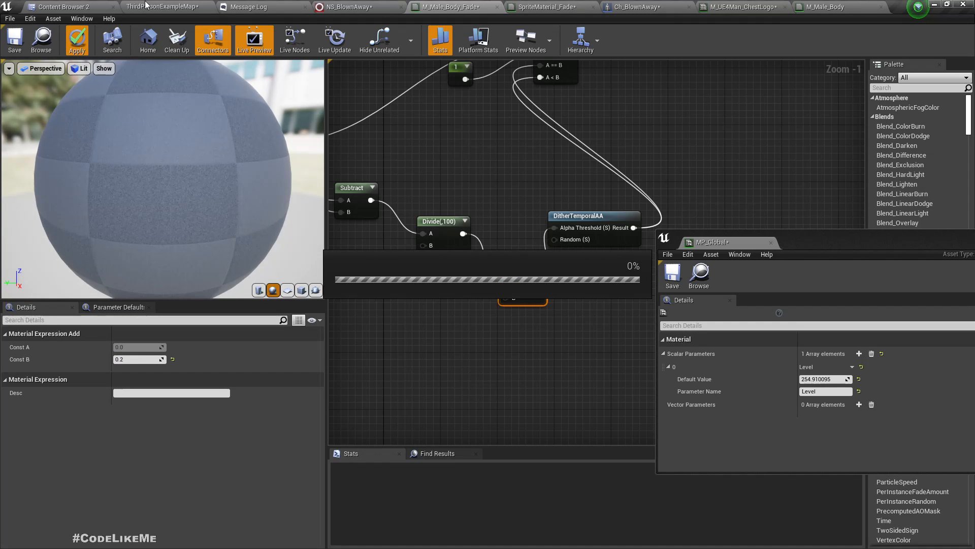
Raise MP_Global's Level default value to about 410 and dock its window back among the editor tabs
{"action": "left_click", "coordinate": [146, 6]}
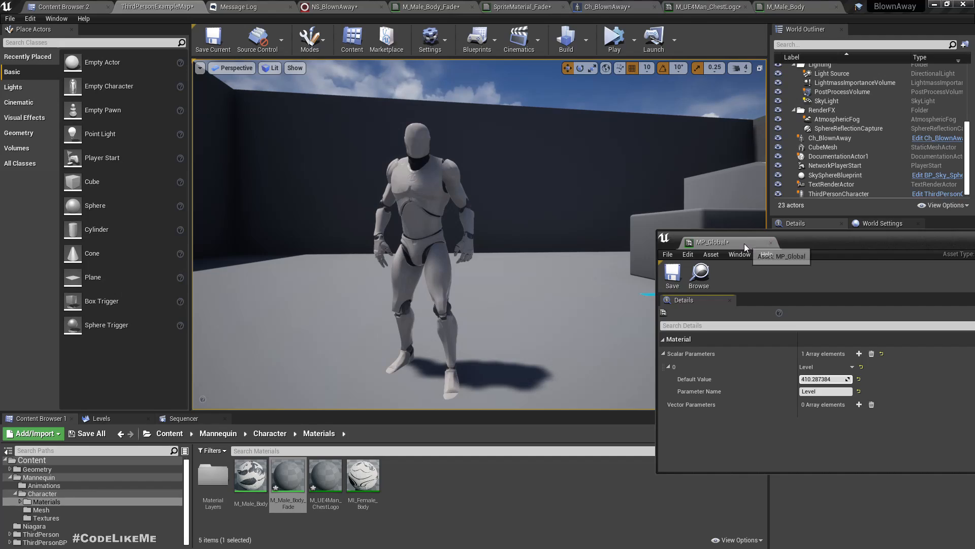
{"action": "left_click_drag", "start_coordinate": [744, 243], "coordinate": [757, 7]}
Watch the blown-away effect on the mannequin in the full-screen level viewport
{"action": "left_click", "coordinate": [196, 5]}
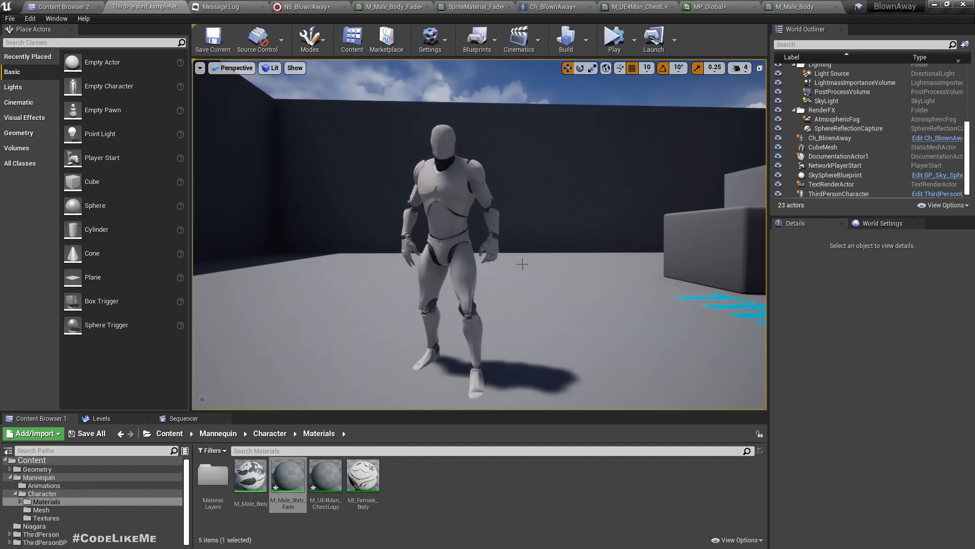
{"action": "key", "text": "F11"}
{"action": "scroll", "coordinate": [533, 272], "scroll_direction": "up", "scroll_amount": 5}
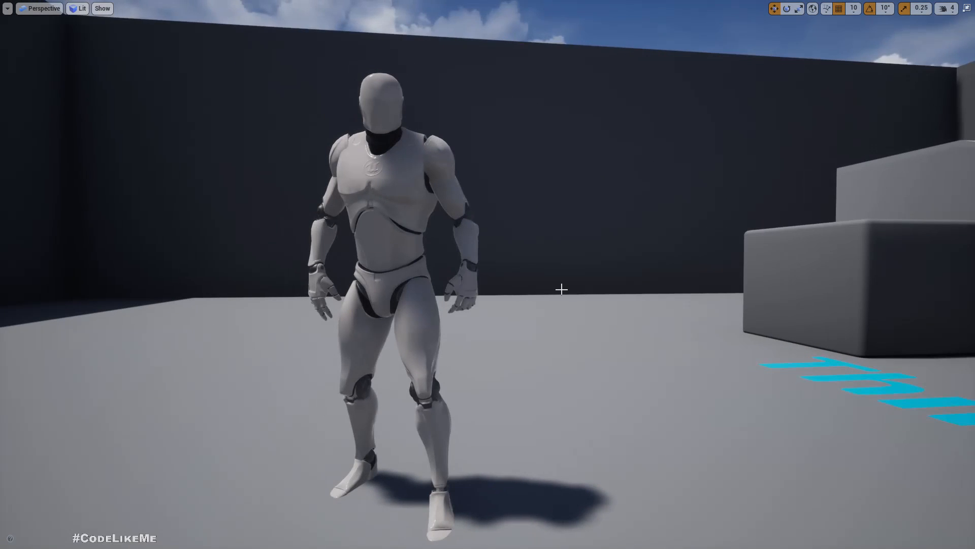
{"action": "scroll", "coordinate": [561, 289], "scroll_direction": "down", "scroll_amount": 5}
{"action": "right_click_drag", "start_coordinate": [561, 289], "coordinate": [568, 291]}
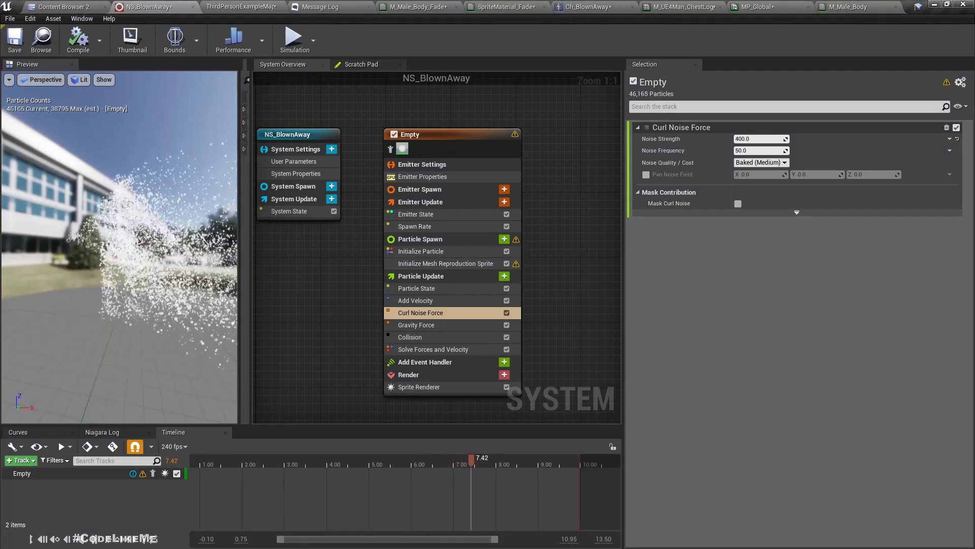
Set the Noise Strength of the Curl Noise Force in NS_BlownAway to 1000
{"action": "left_click", "coordinate": [766, 140]}
{"action": "key", "text": "Home"}
{"action": "key", "text": "BackSpace"}
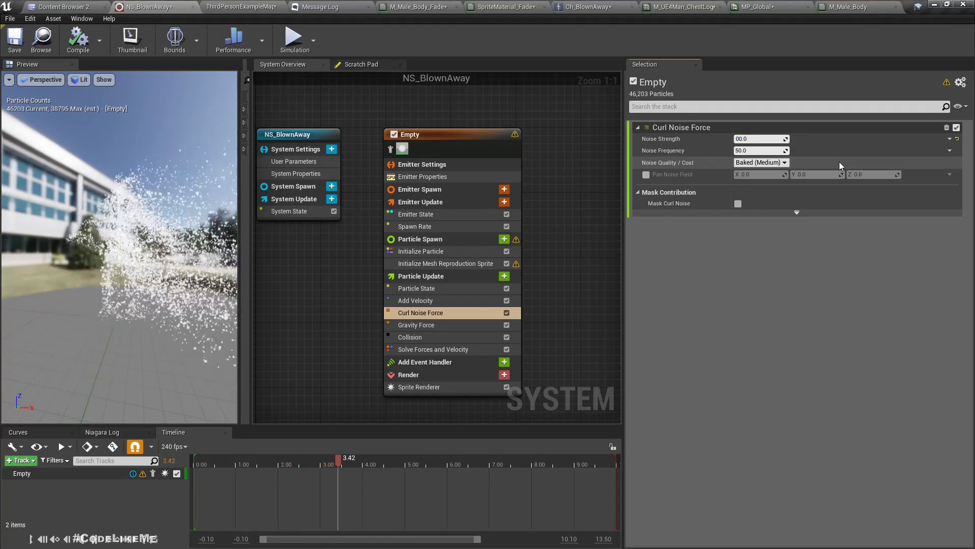
{"action": "type", "text": "10"}
{"action": "key", "text": "Return"}
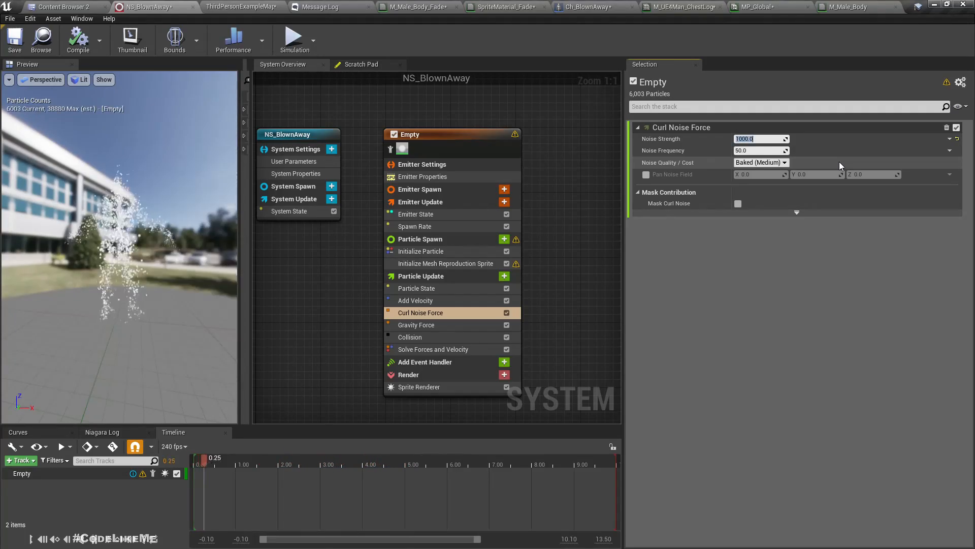
Set the Curl Noise Force's Noise Strength to 500
{"action": "key", "text": "Home"}
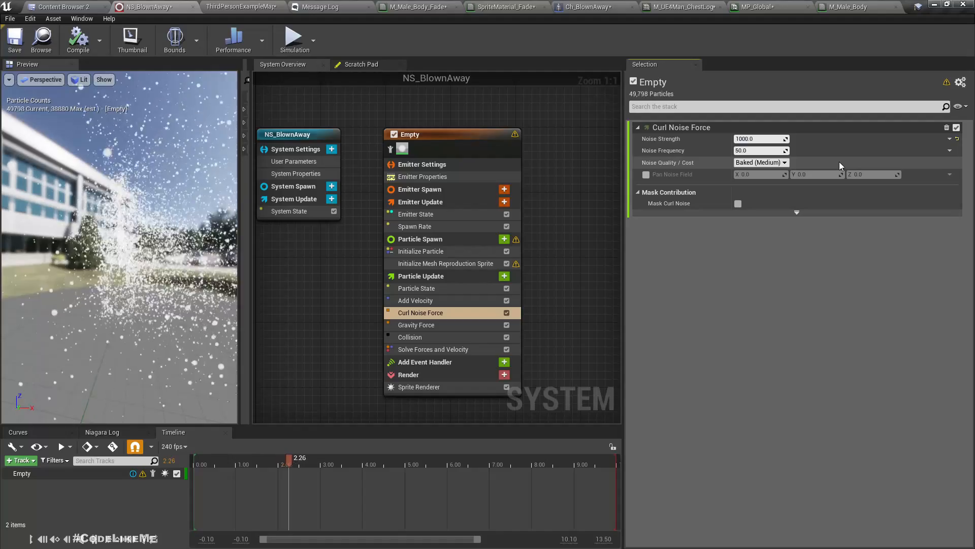
{"action": "key", "text": "Delete"}
{"action": "key", "text": "Delete"}
{"action": "type", "text": "5"}
{"action": "key", "text": "Return"}
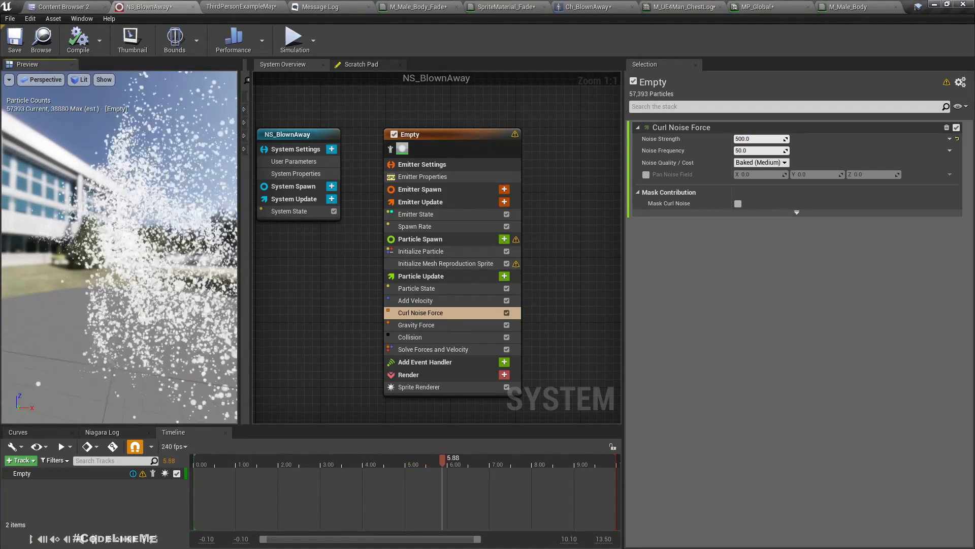
Examine the particle preview, return the Curl Noise Force's Noise Strength to 400, and view the effect full screen in the level
{"action": "left_click_drag", "start_coordinate": [133, 258], "coordinate": [185, 265]}
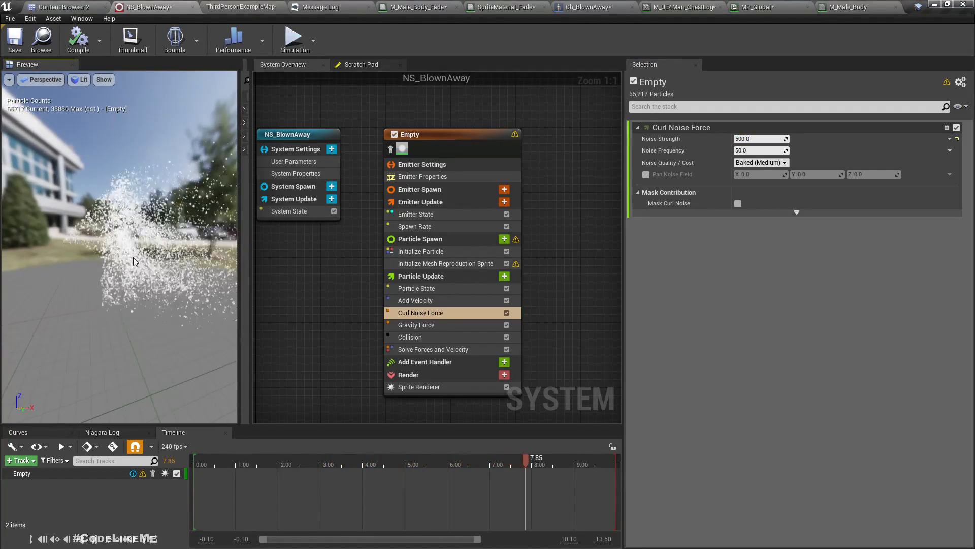
{"action": "left_click", "coordinate": [768, 138]}
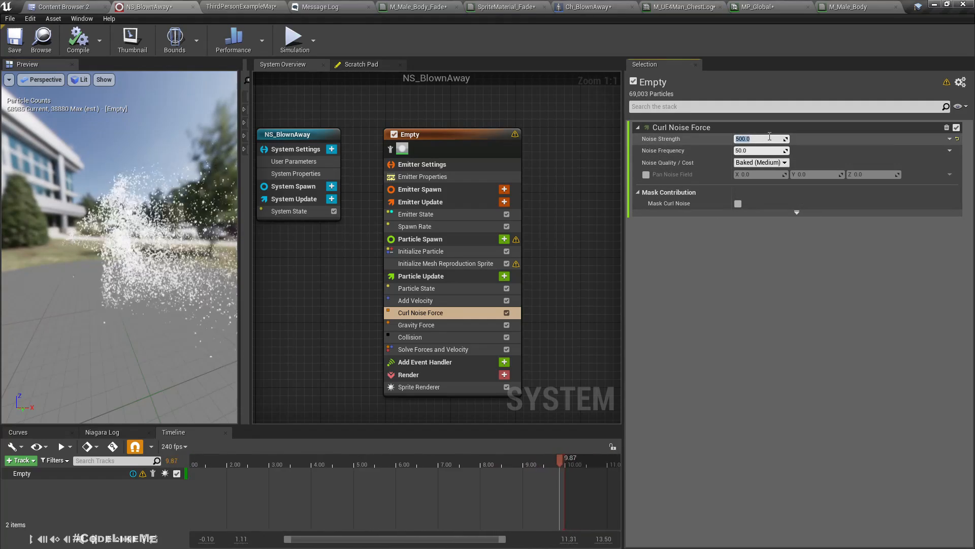
{"action": "type", "text": "4"}
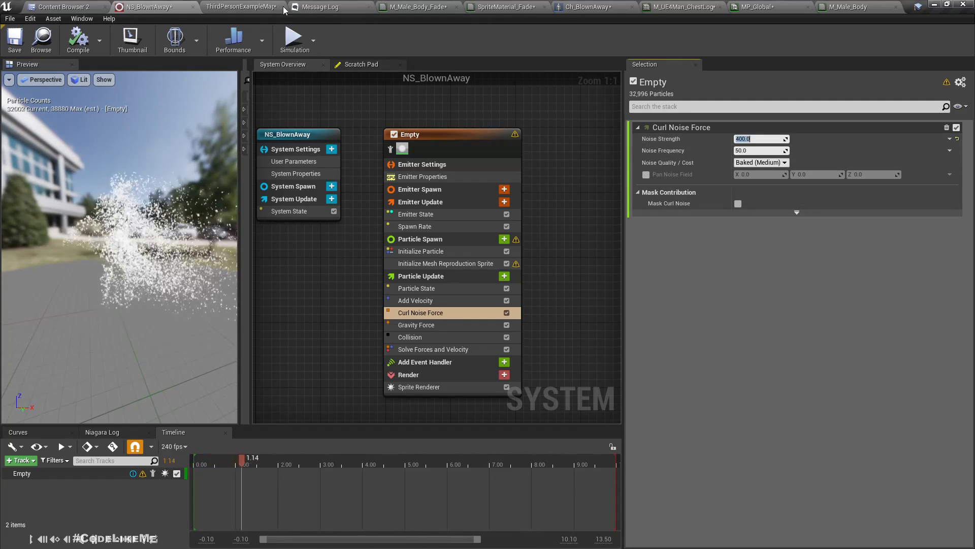
{"action": "left_click", "coordinate": [254, 8]}
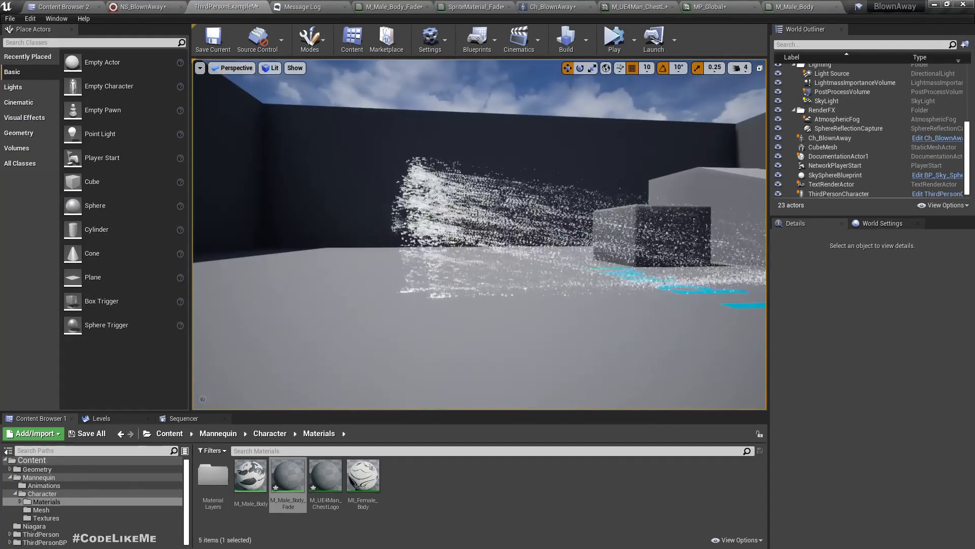
{"action": "key", "text": "F11"}
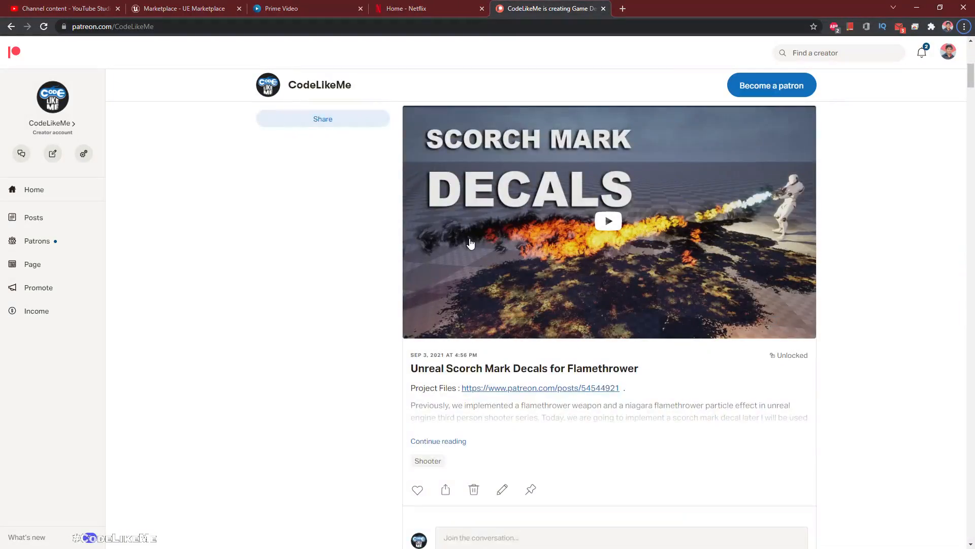
Switch to the web browser and look through the project posts on the CodeLikeMe Patreon page
{"action": "scroll", "coordinate": [471, 245], "scroll_direction": "down", "scroll_amount": 4}
{"action": "scroll", "coordinate": [471, 246], "scroll_direction": "down", "scroll_amount": 11}
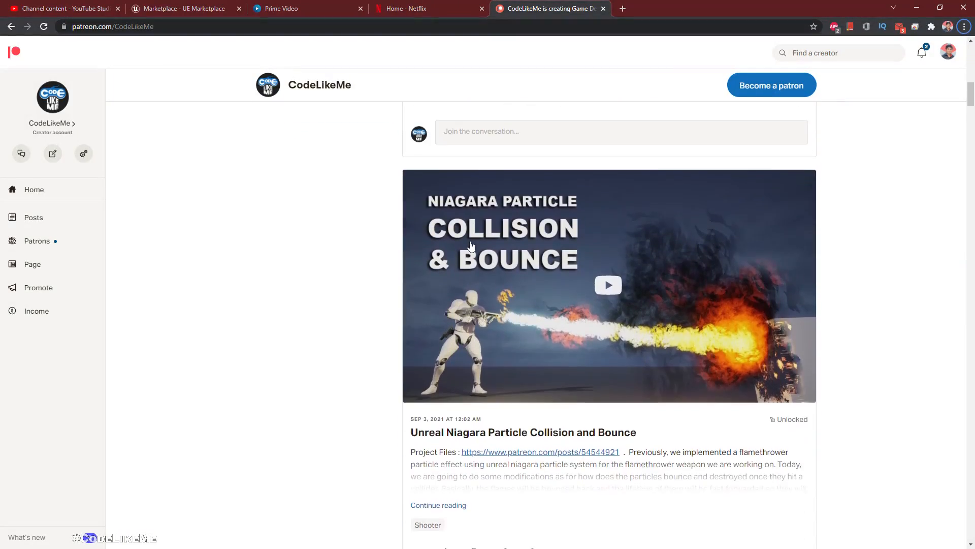
{"action": "scroll", "coordinate": [472, 246], "scroll_direction": "down", "scroll_amount": 12}
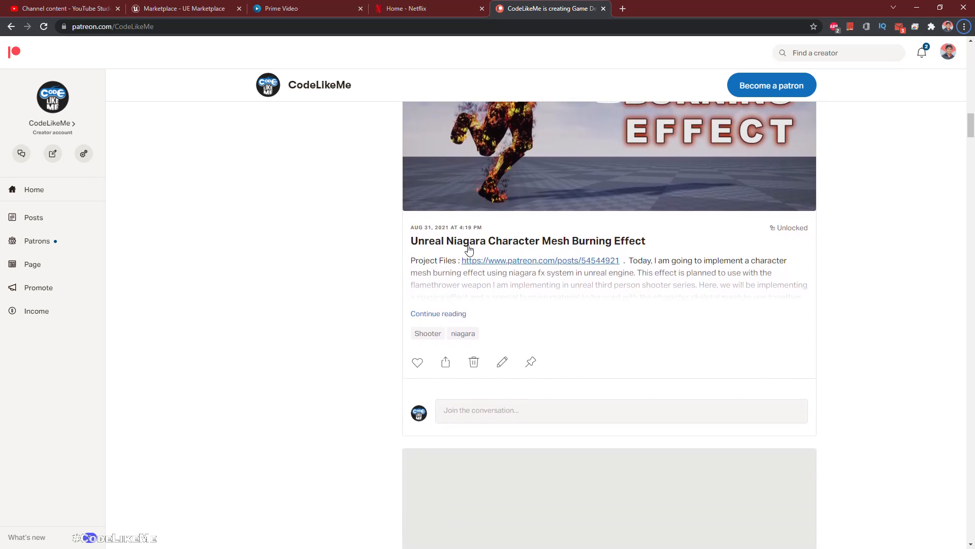
{"action": "scroll", "coordinate": [467, 263], "scroll_direction": "down", "scroll_amount": 12}
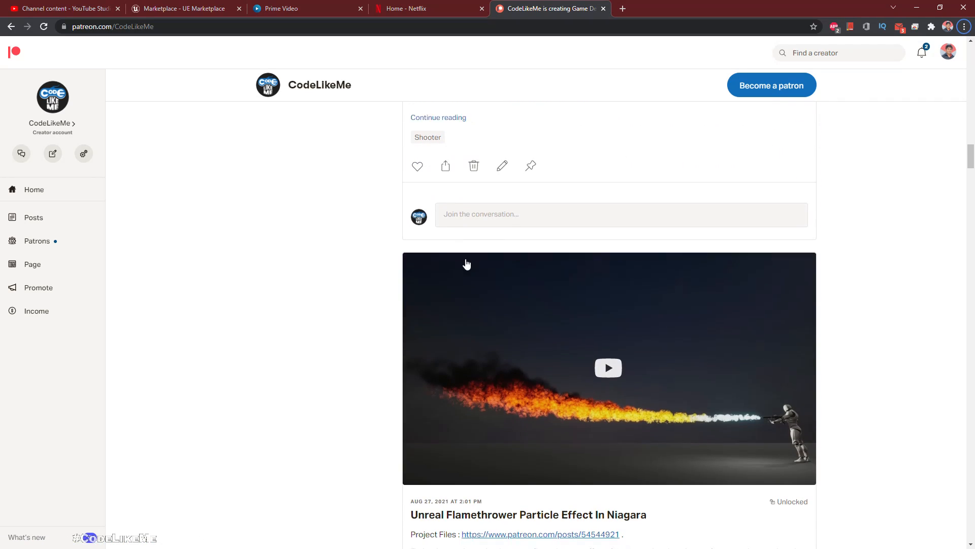
{"action": "scroll", "coordinate": [466, 263], "scroll_direction": "down", "scroll_amount": 12}
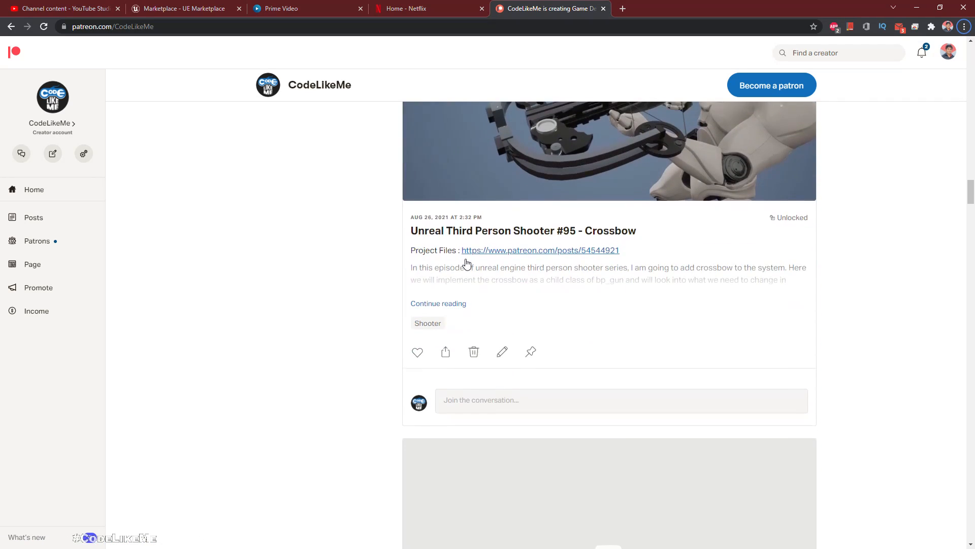
{"action": "scroll", "coordinate": [466, 263], "scroll_direction": "down", "scroll_amount": 12}
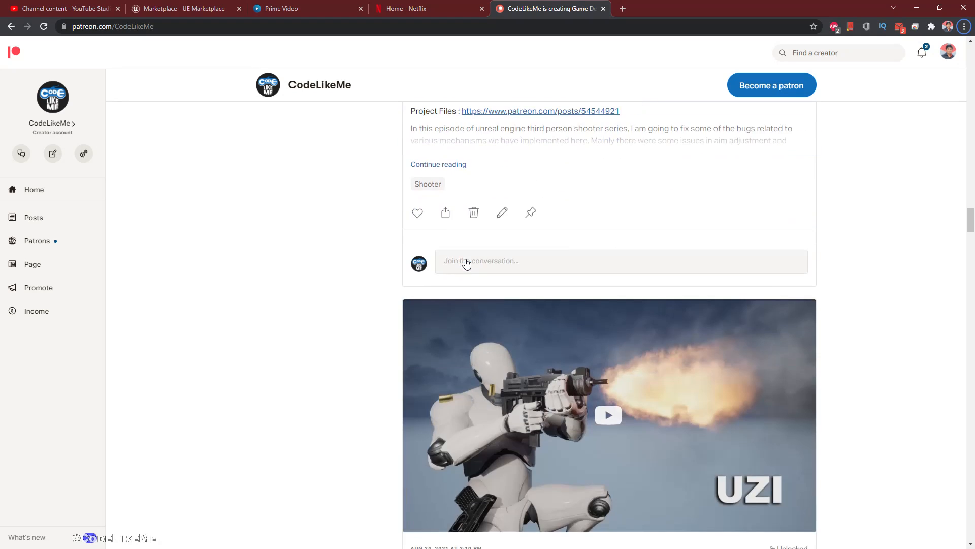
{"action": "scroll", "coordinate": [467, 263], "scroll_direction": "down", "scroll_amount": 12}
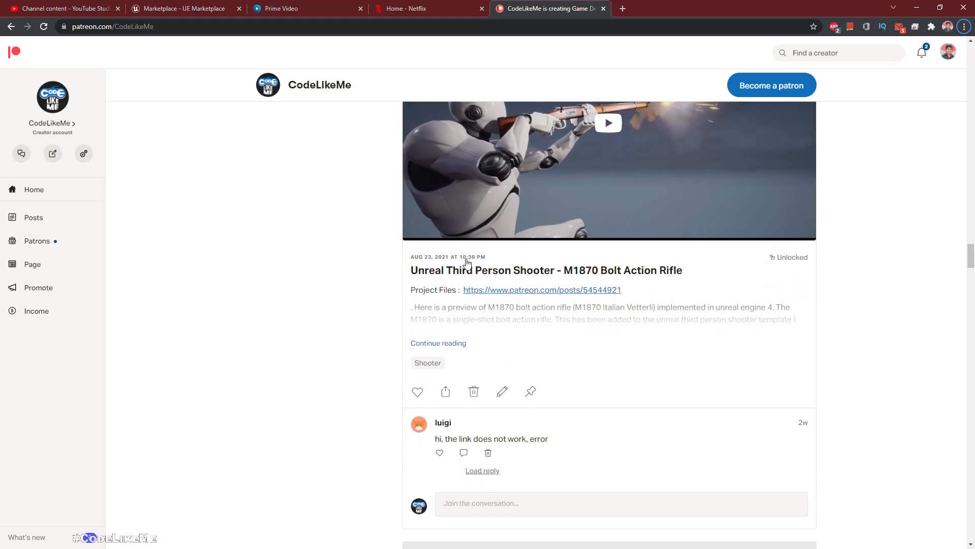
{"action": "scroll", "coordinate": [468, 262], "scroll_direction": "down", "scroll_amount": 12}
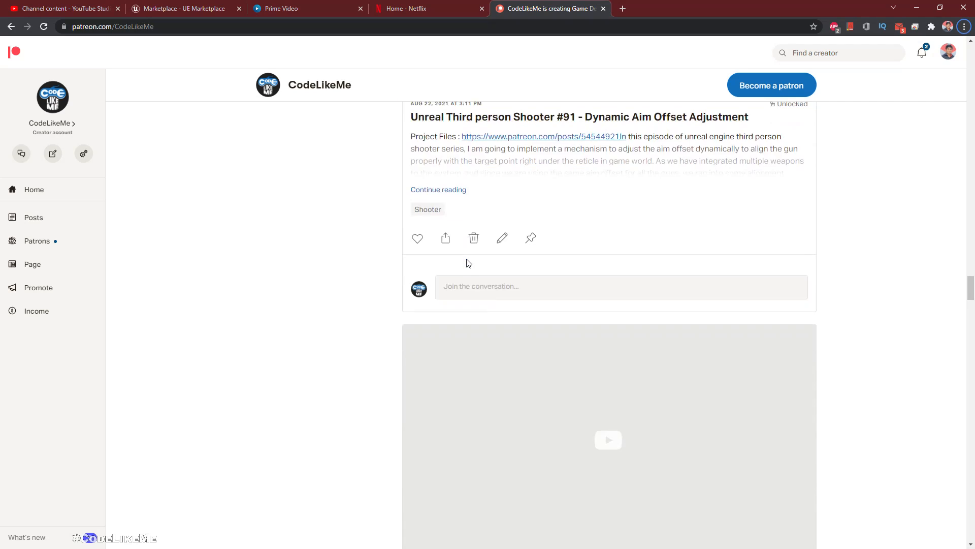
{"action": "scroll", "coordinate": [466, 260], "scroll_direction": "down", "scroll_amount": 4}
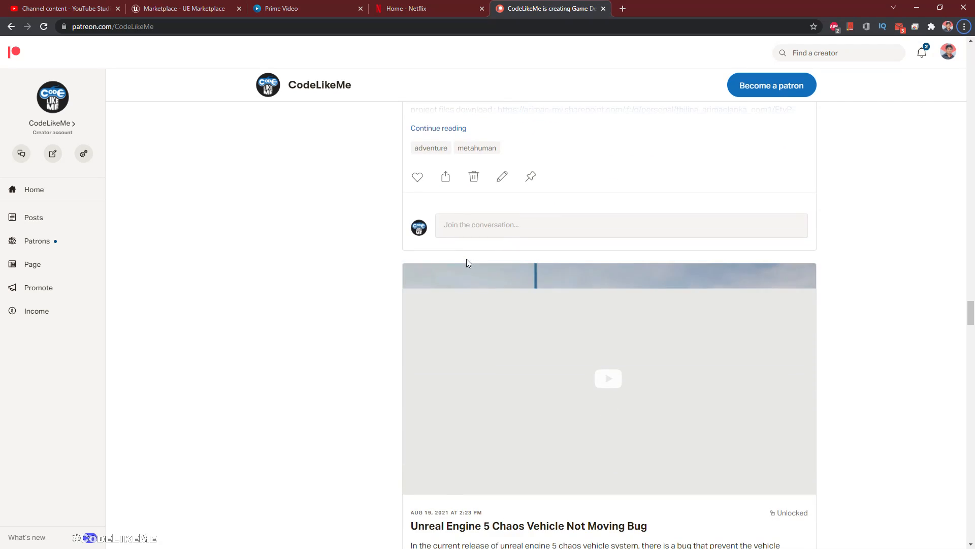